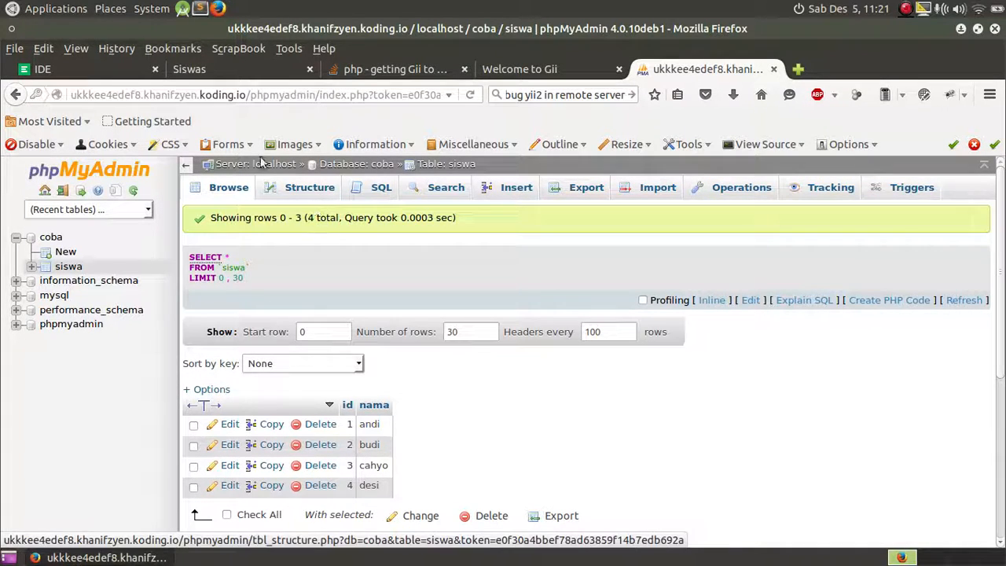
# - Launch MySQL Workbench and create a new, empty model in the maximized window
pyautogui.click(39, 10)
pyautogui.click(39, 10)
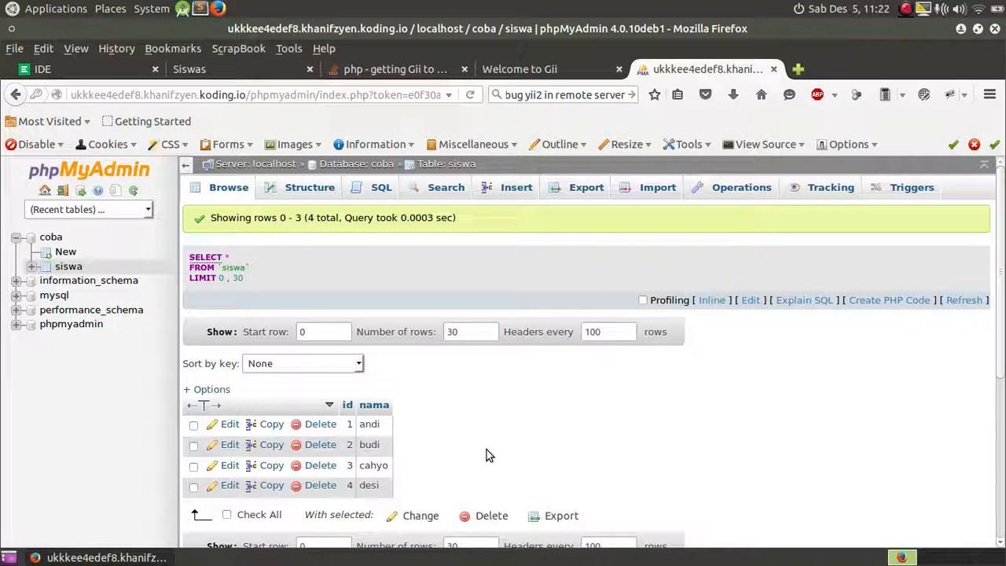
pyautogui.click(55, 8)
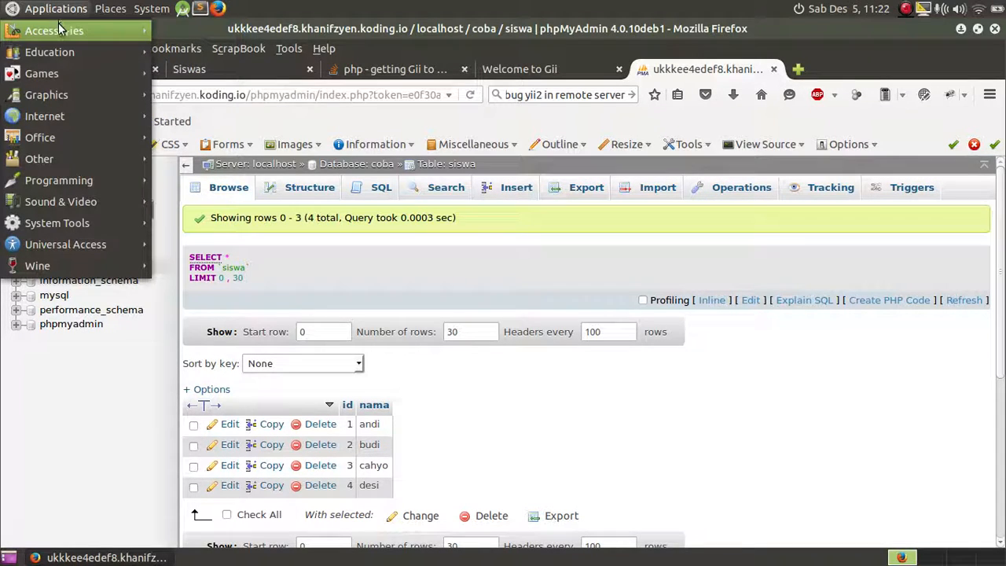
pyautogui.moveTo(61, 30)
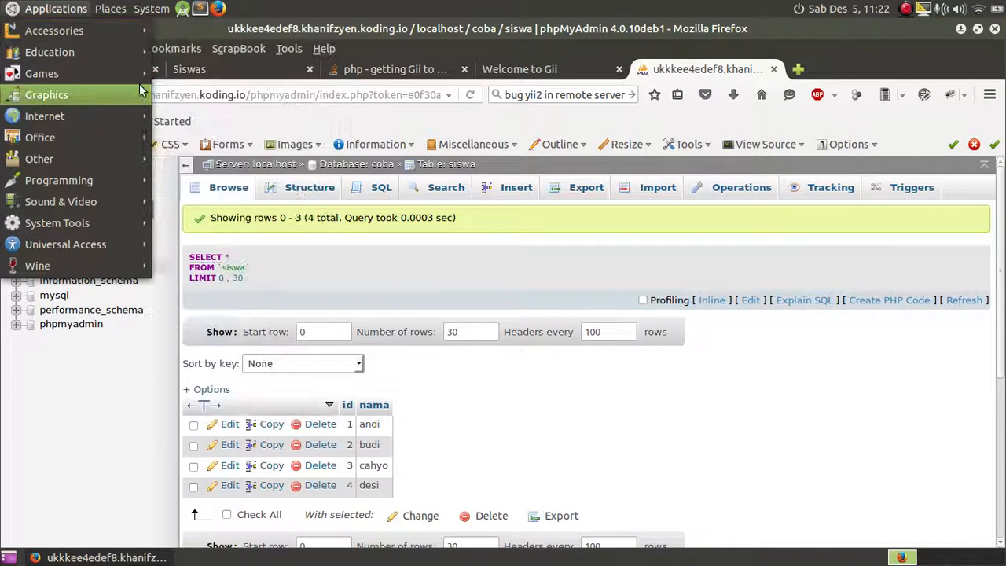
pyautogui.moveTo(122, 183)
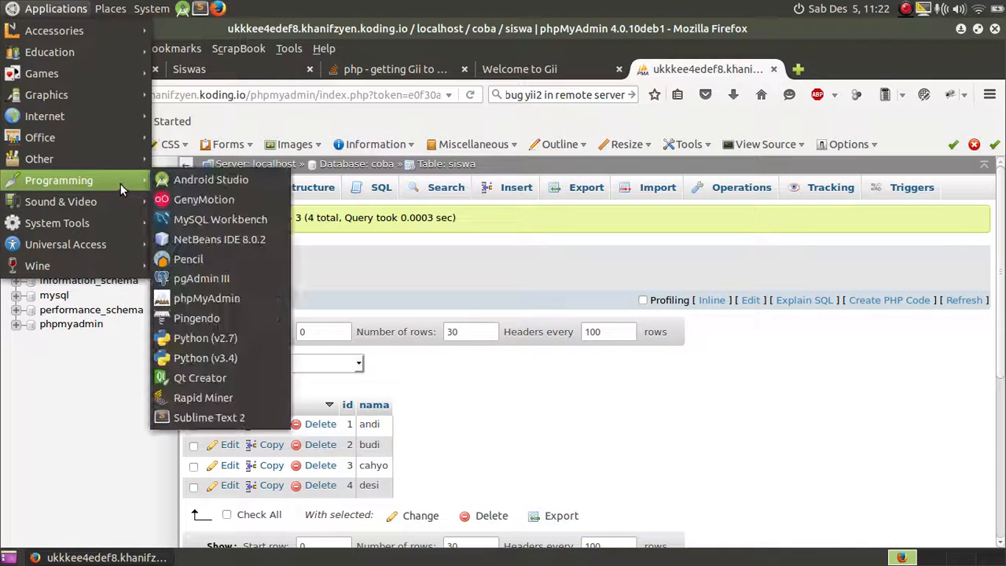
pyautogui.click(197, 220)
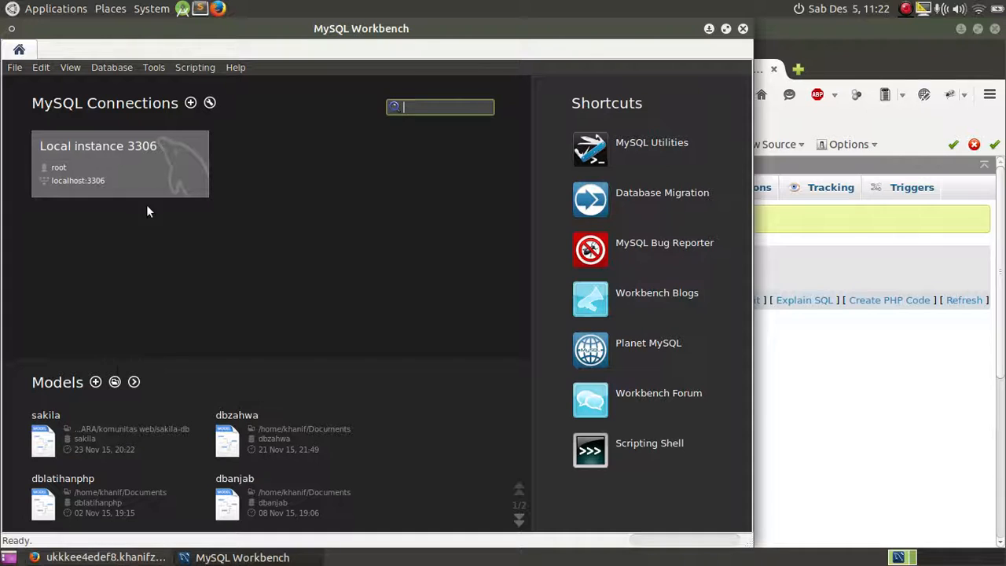
pyautogui.click(95, 382)
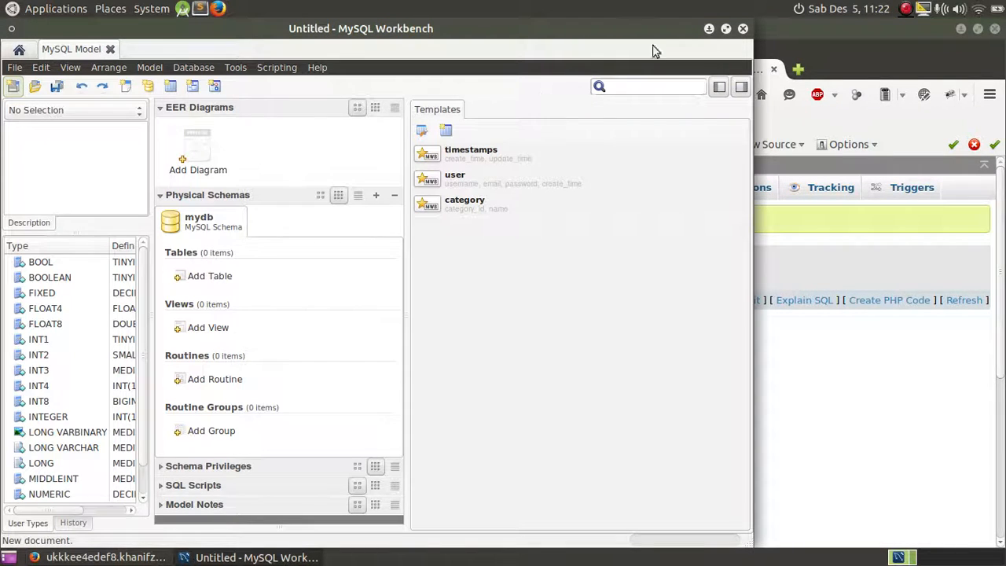
pyautogui.click(725, 29)
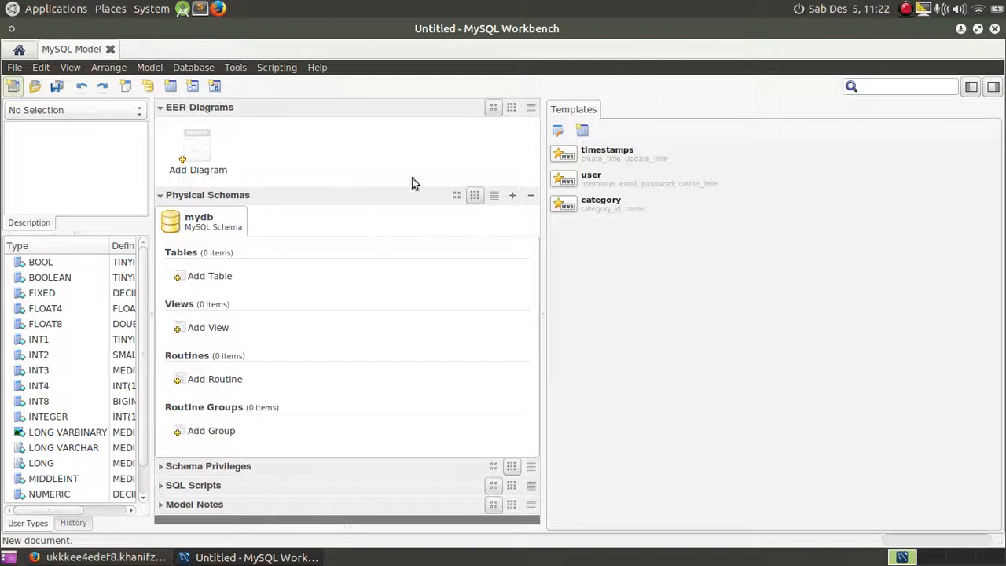
# - Rename the model's mydb schema to dbsiswakoding
pyautogui.doubleClick(207, 224)
pyautogui.doubleClick(325, 364)
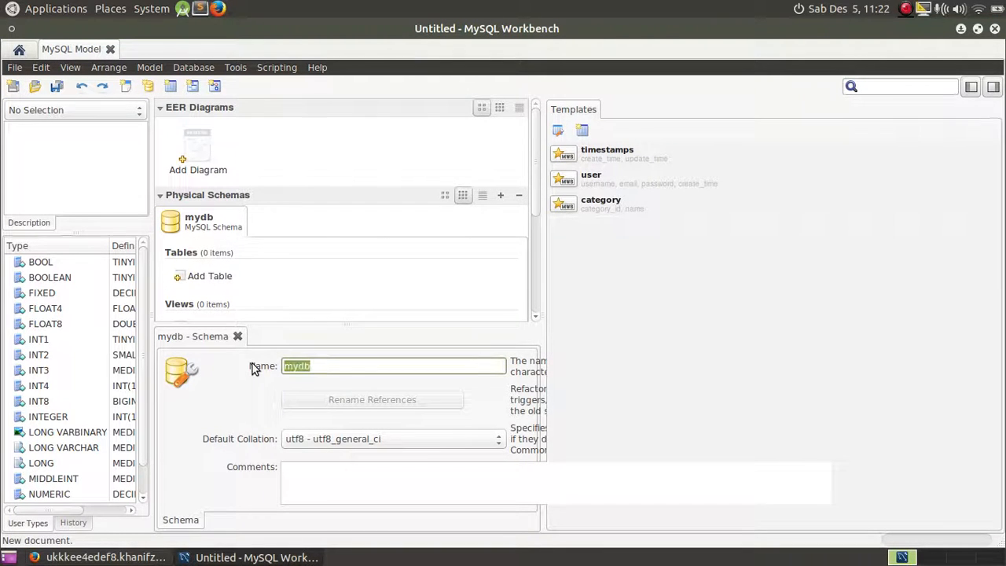
pyautogui.write('db')
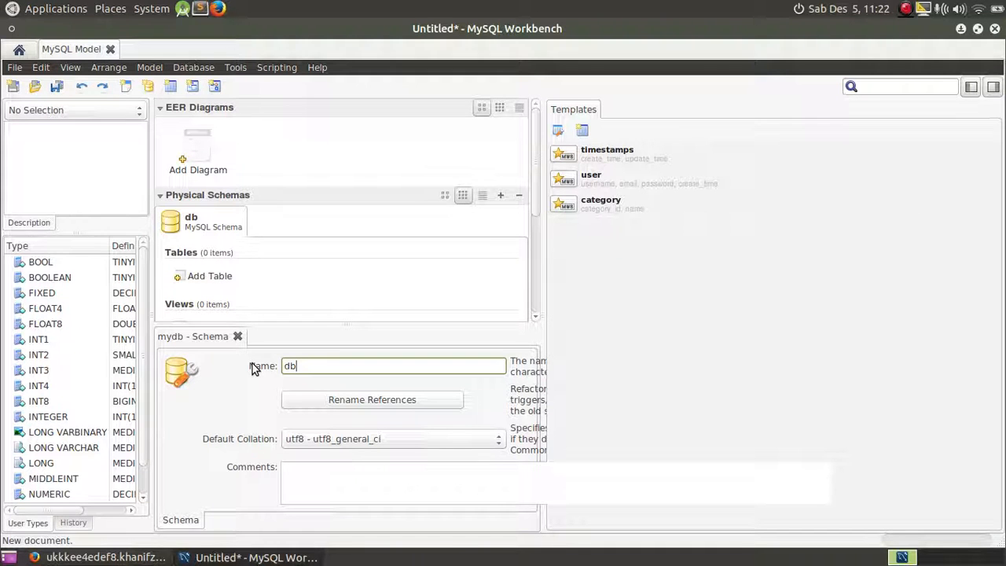
pyautogui.write('siswakoding')
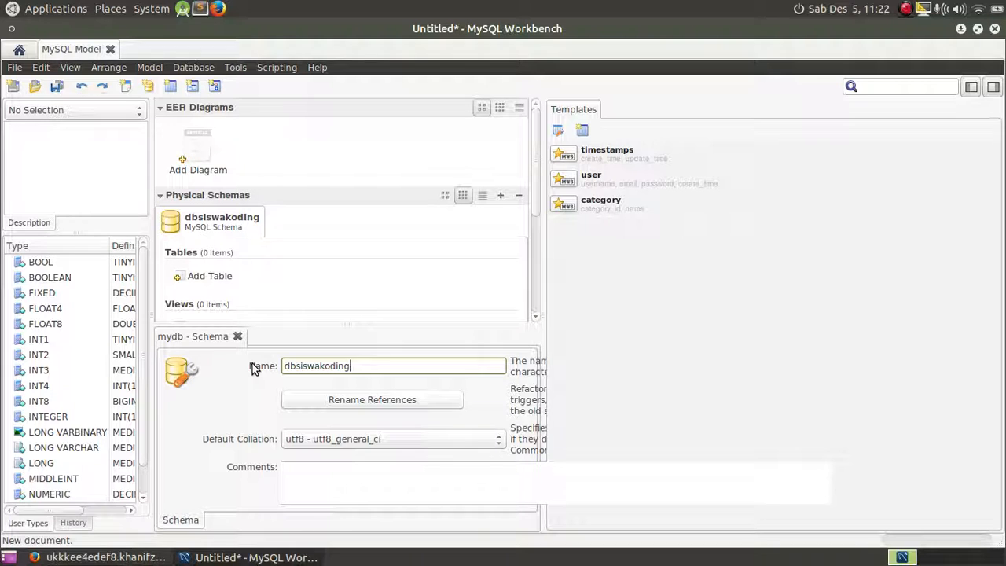
# - Add an EER diagram to the model and place a new table on its canvas
pyautogui.click(210, 147)
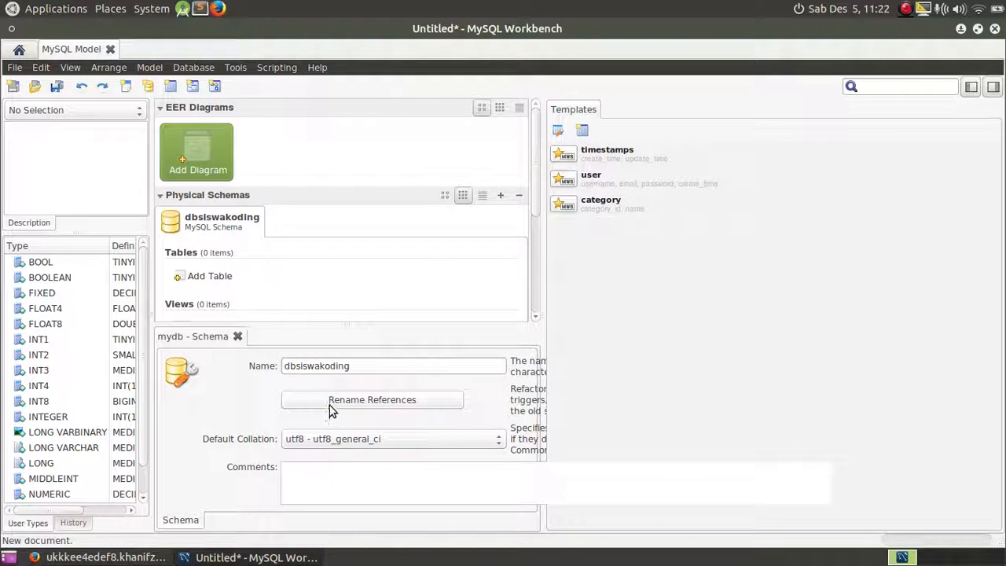
pyautogui.doubleClick(199, 142)
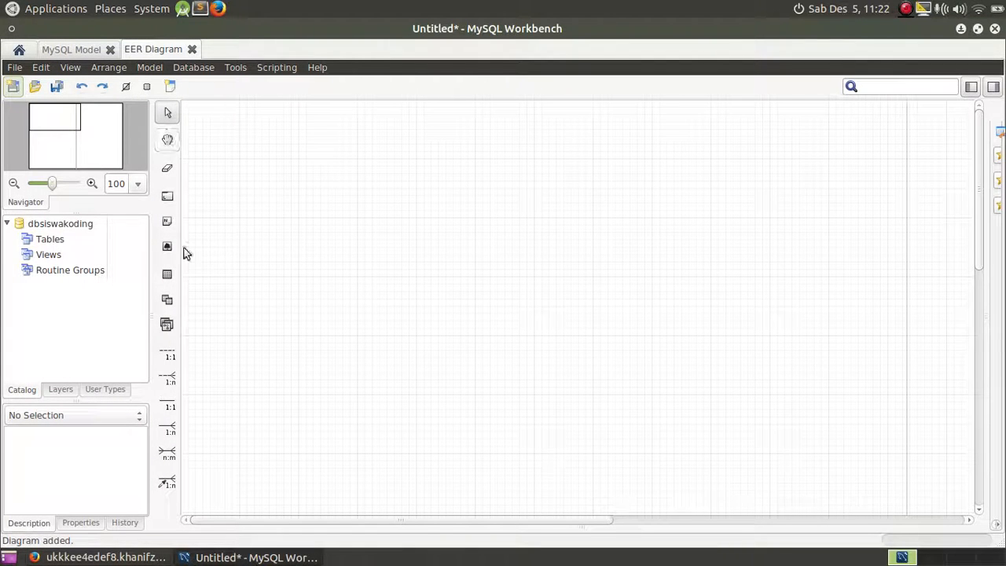
pyautogui.click(167, 273)
pyautogui.click(285, 225)
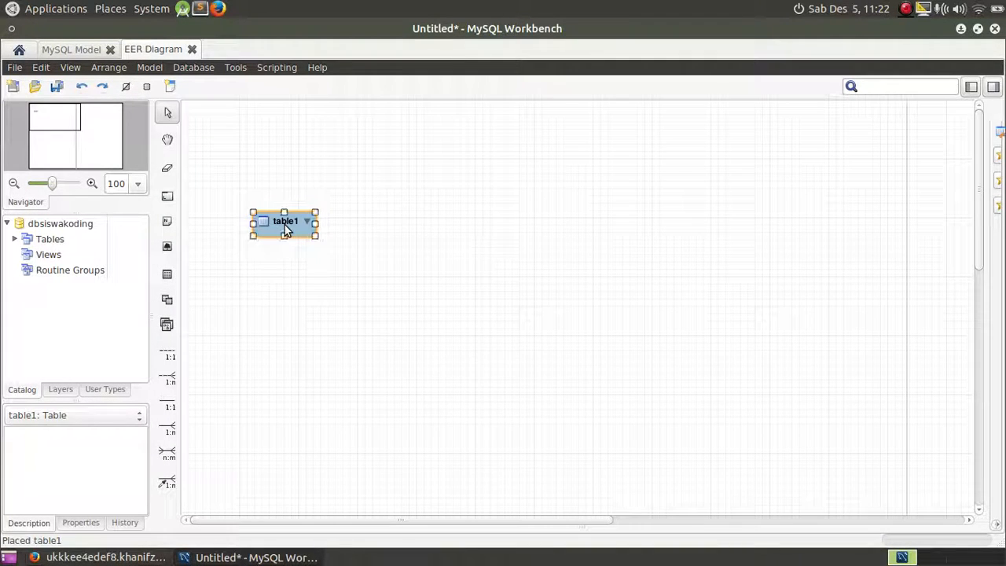
# - Name the new table in the diagram tbl_siswa
pyautogui.doubleClick(290, 228)
pyautogui.write('tbl')
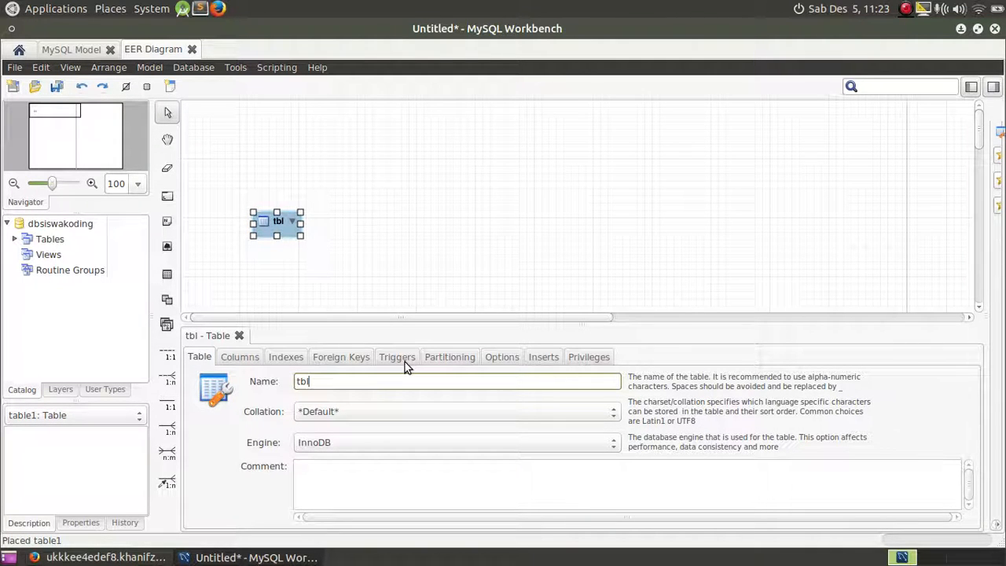
pyautogui.write('_siswa')
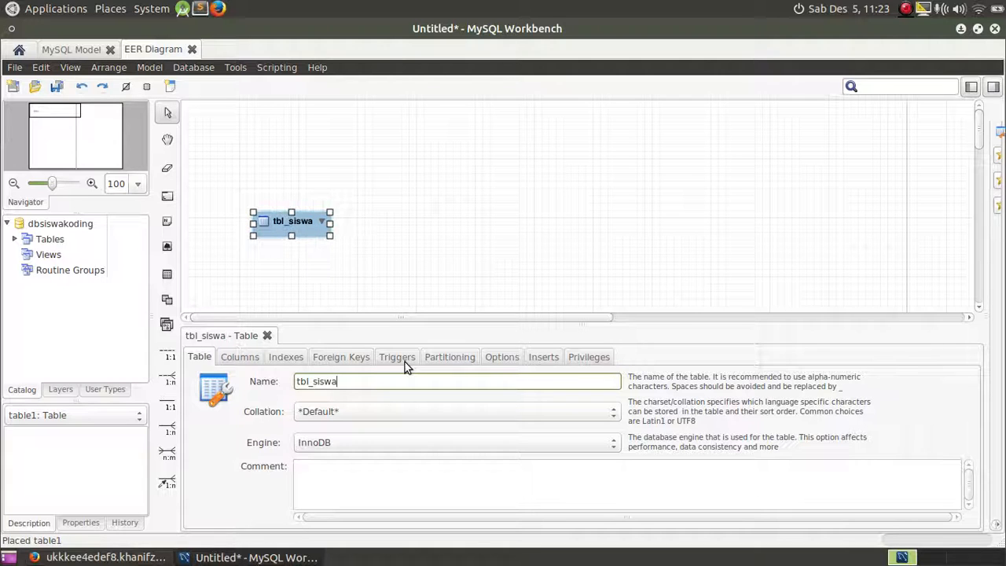
pyautogui.press('Return')
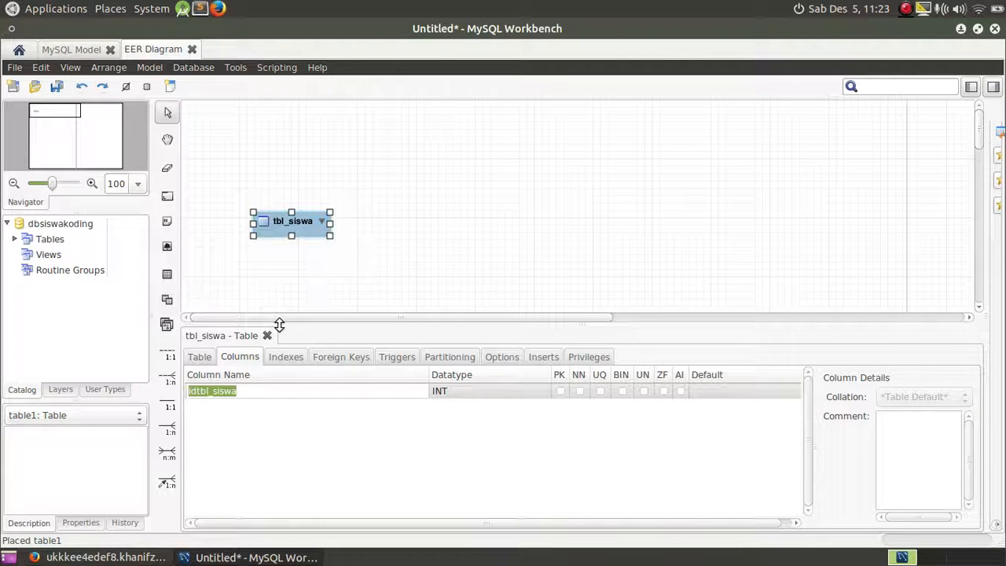
# - Add an INT column named id to tbl_siswa as the not-null primary key with auto increment
pyautogui.write('id')
pyautogui.press('Return')
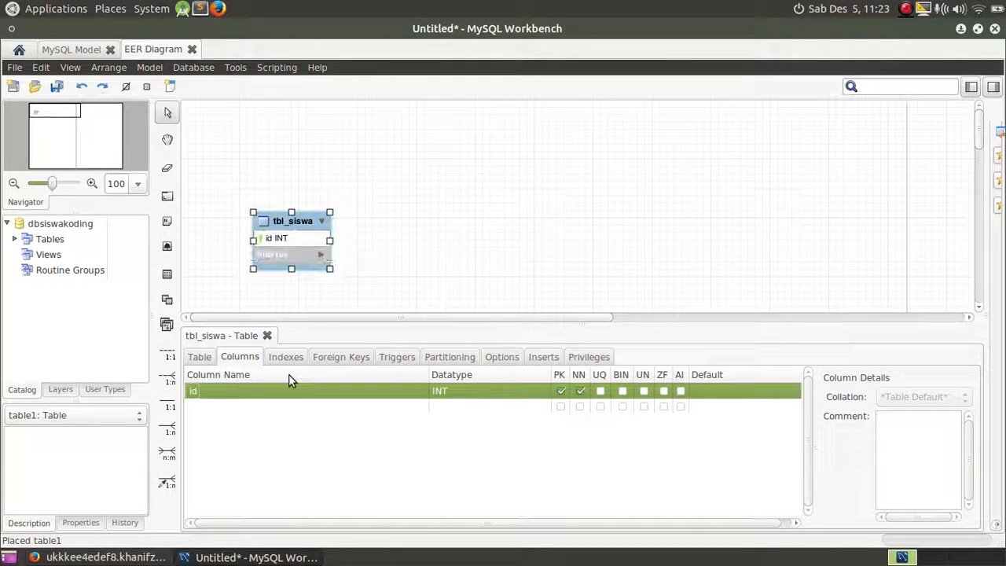
pyautogui.click(681, 391)
# - Add a column named nama to tbl_siswa with datatype VARCHAR(255) and make it not null
pyautogui.click(260, 405)
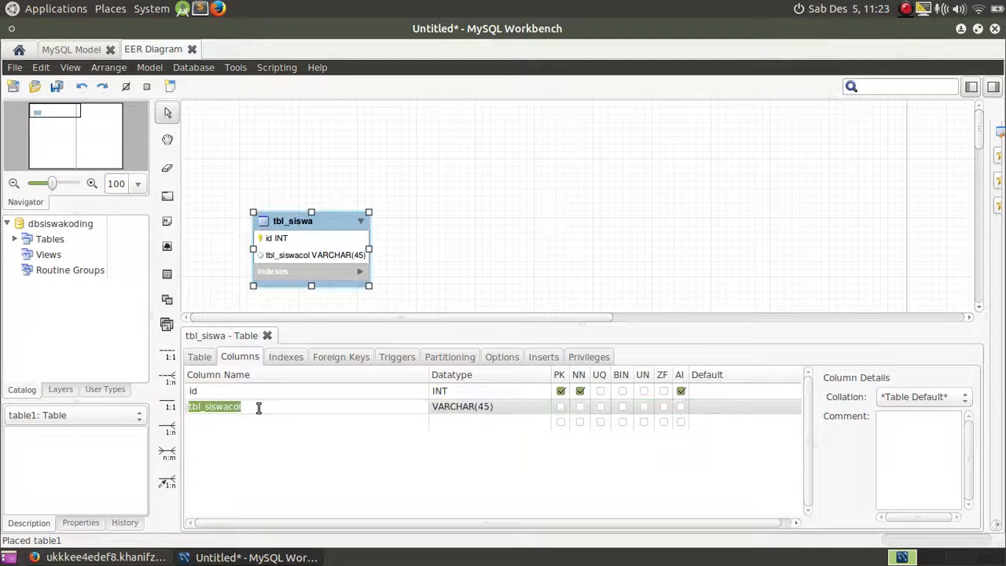
pyautogui.write('na')
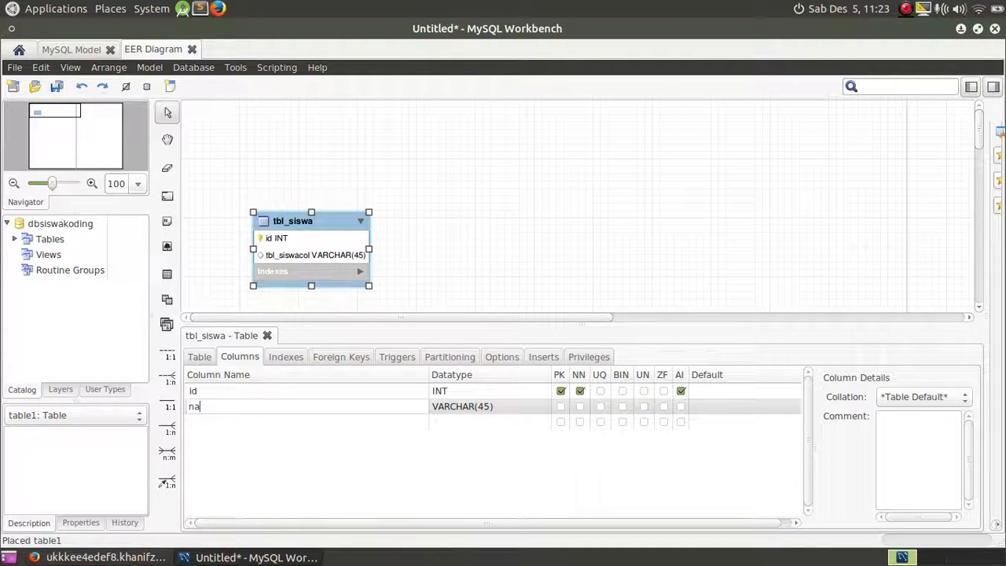
pyautogui.write('aa')
pyautogui.press('Return')
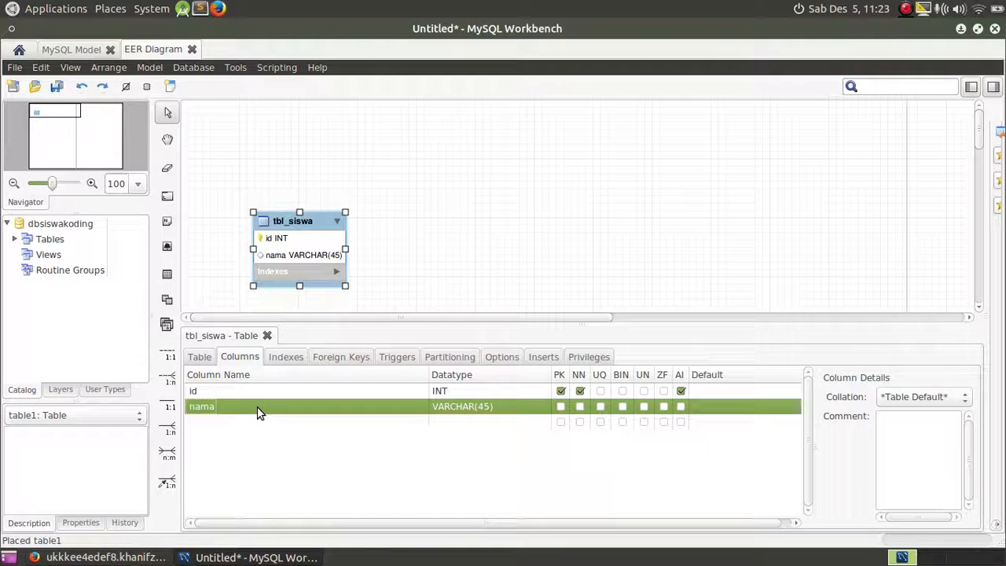
pyautogui.click(548, 410)
pyautogui.press('End')
pyautogui.press('Left')
pyautogui.press('BackSpace')
pyautogui.press('BackSpace')
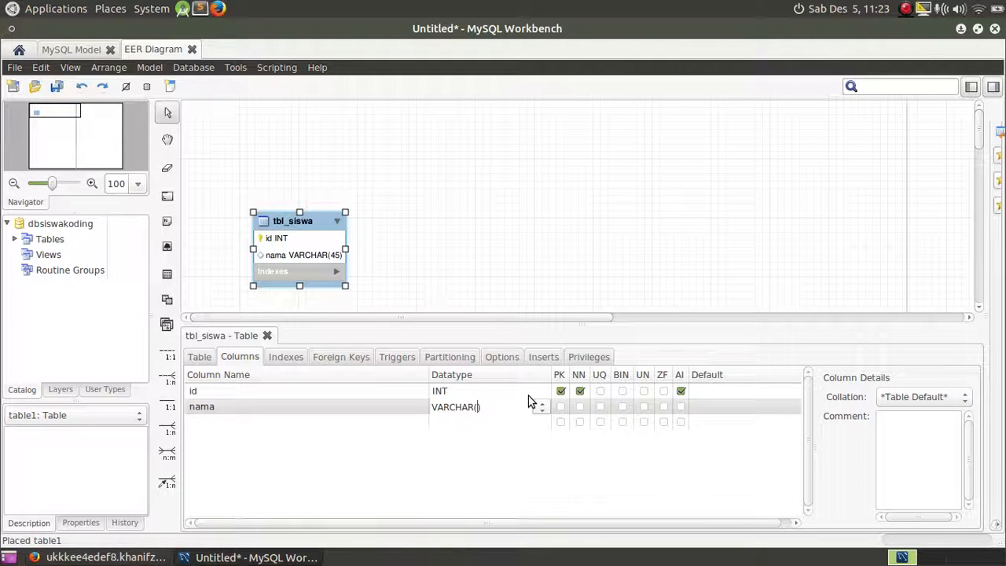
pyautogui.write('255')
pyautogui.press('Return')
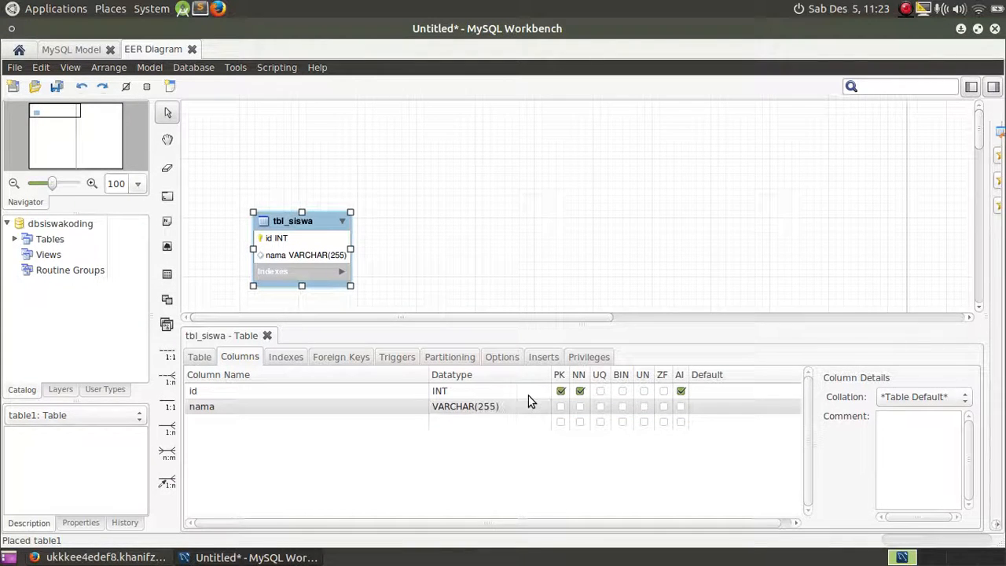
pyautogui.click(580, 406)
# - Add a column named alamat to tbl_siswa with datatype VARCHAR(255)
pyautogui.doubleClick(272, 422)
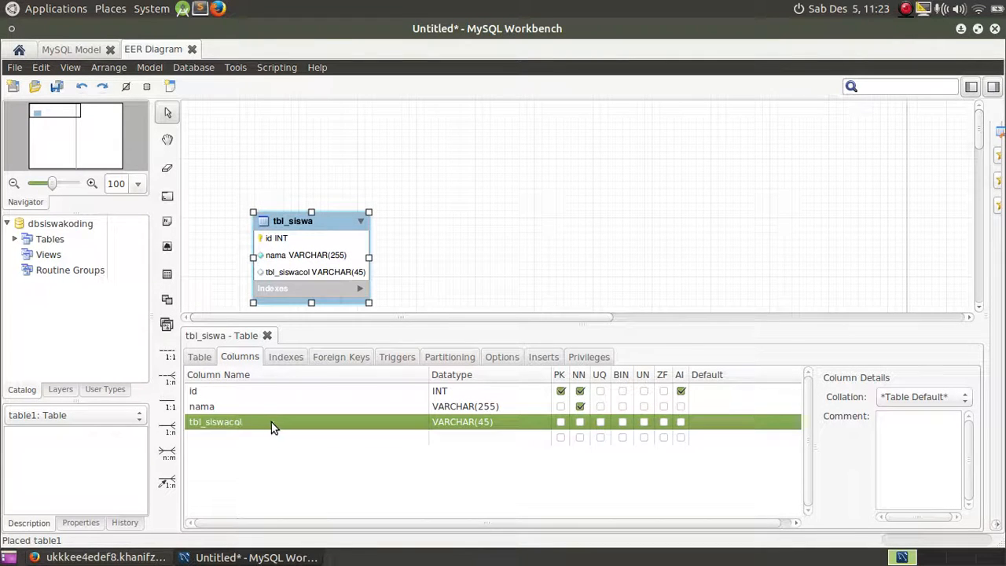
pyautogui.write('alamat')
pyautogui.press('Return')
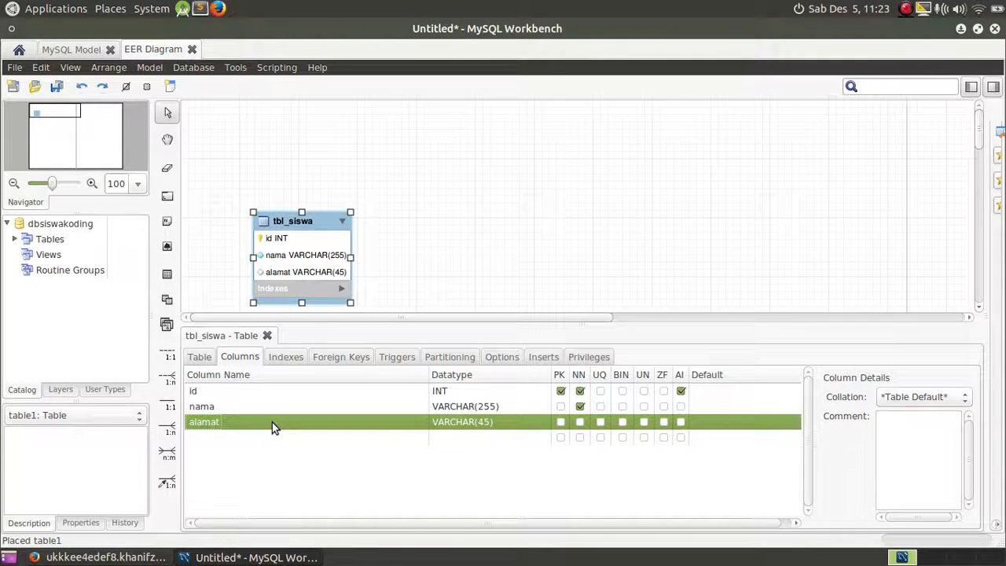
pyautogui.click(491, 425)
pyautogui.click(490, 424)
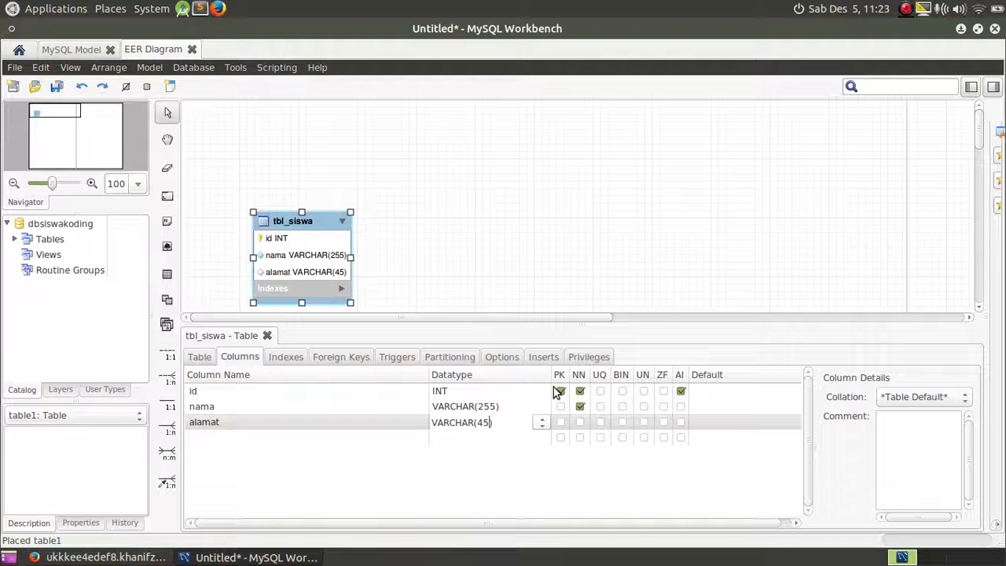
pyautogui.write('255')
pyautogui.press('Return')
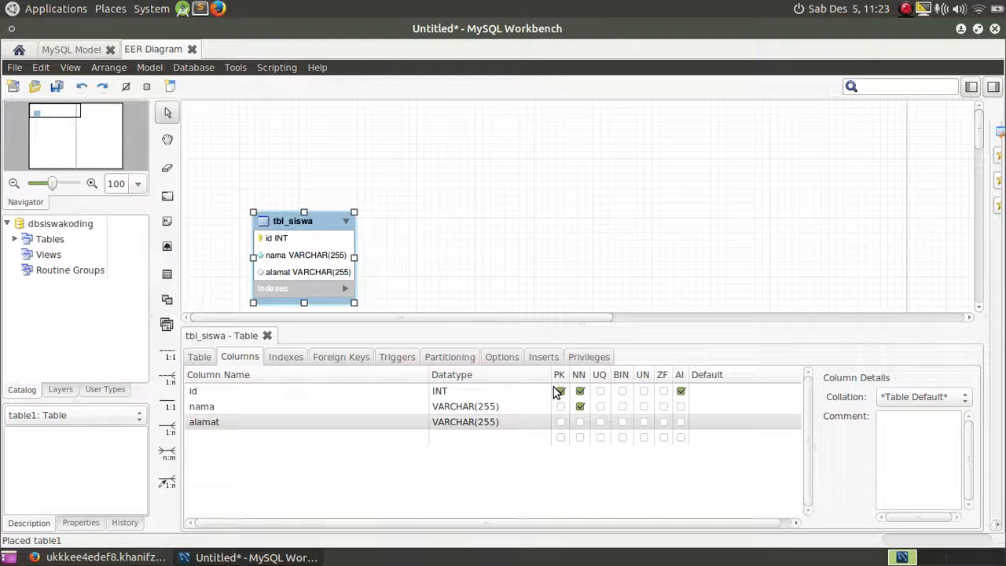
# - Add a column named tgl_lahir to tbl_siswa with the default VARCHAR(45) datatype
pyautogui.click(292, 439)
pyautogui.click(293, 440)
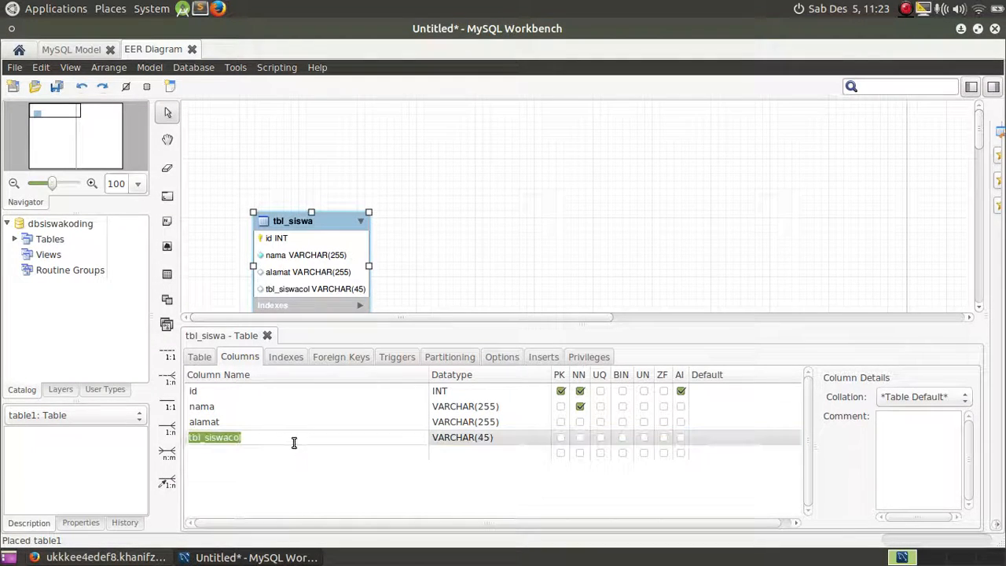
pyautogui.write('tgl_')
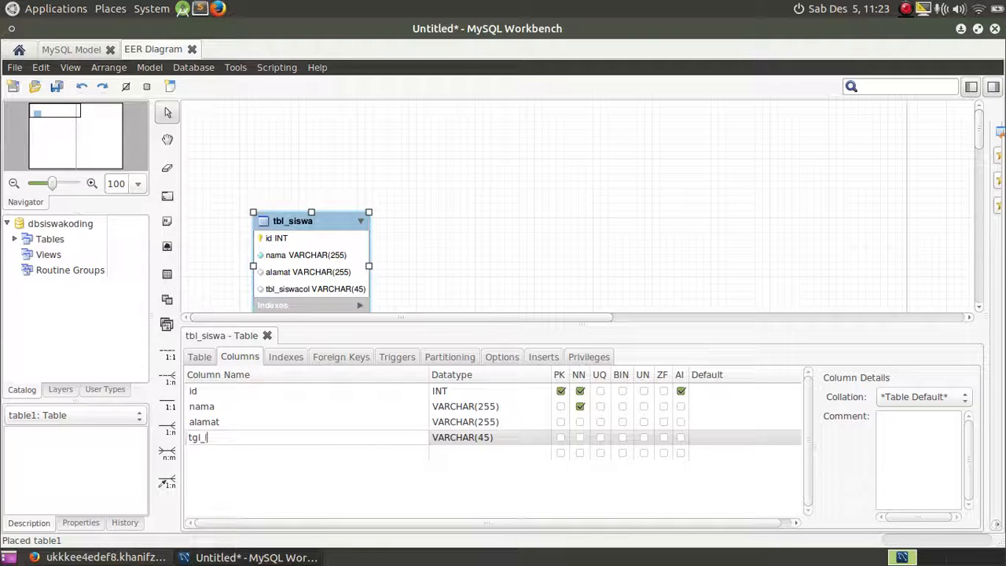
pyautogui.write('lahir')
pyautogui.press('Return')
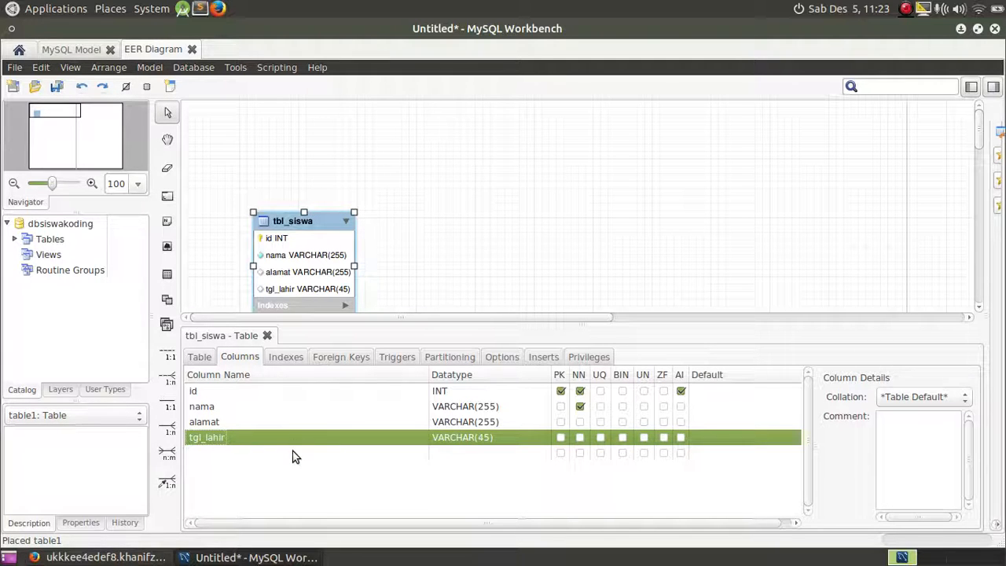
# - Add a column named agama to tbl_siswa with the default VARCHAR(45) datatype
pyautogui.click(292, 455)
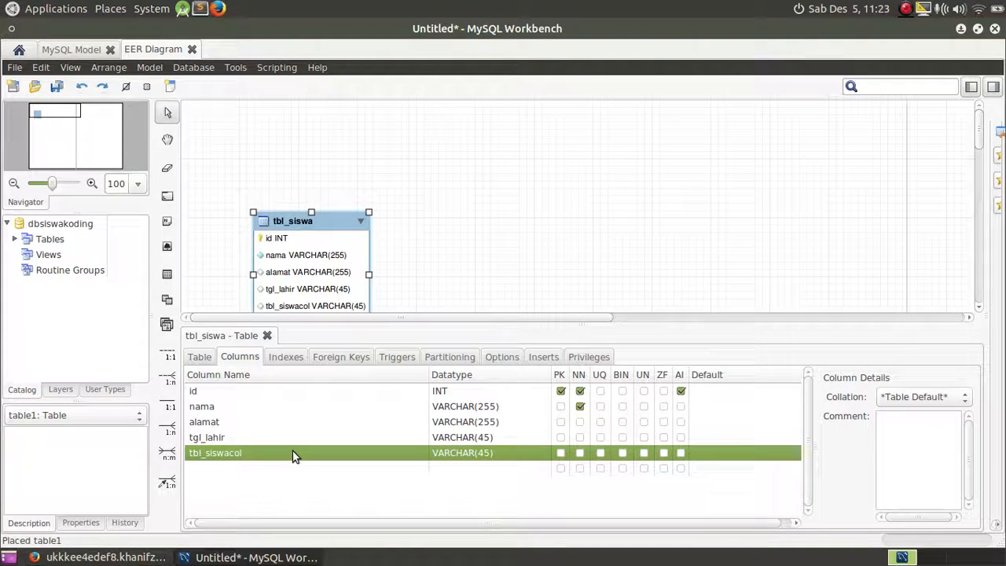
pyautogui.click(293, 454)
pyautogui.write('agama')
pyautogui.press('Return')
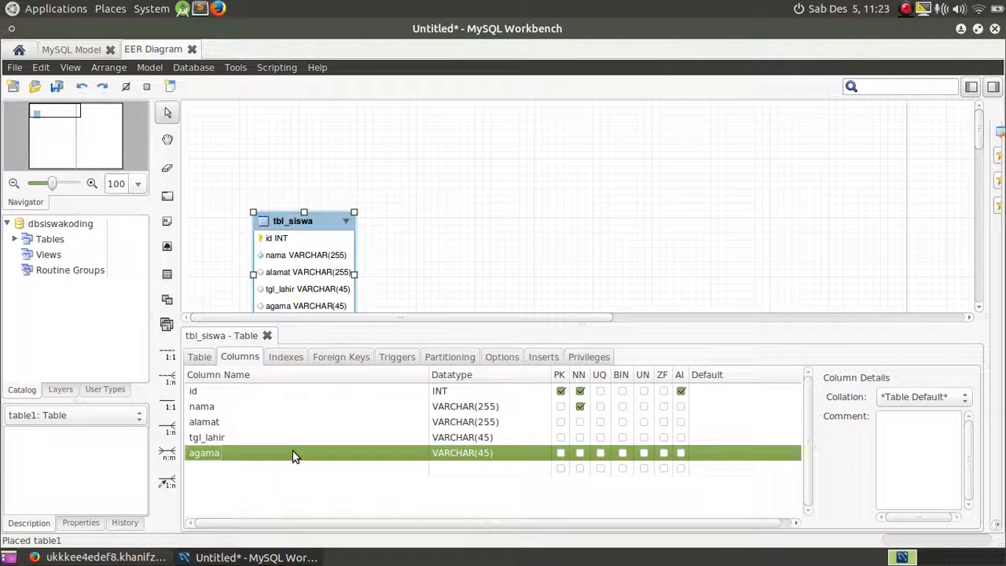
# - Add a VARCHAR(45) column named jenis_kelamin to tbl_siswa and move the table higher on the diagram canvas
pyautogui.click(309, 466)
pyautogui.click(310, 467)
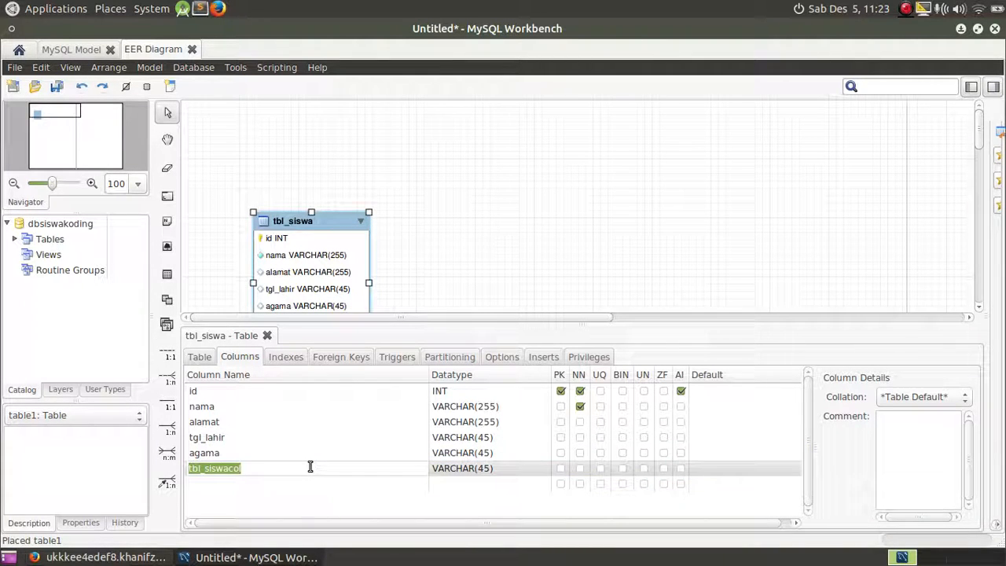
pyautogui.write('jenis_kel')
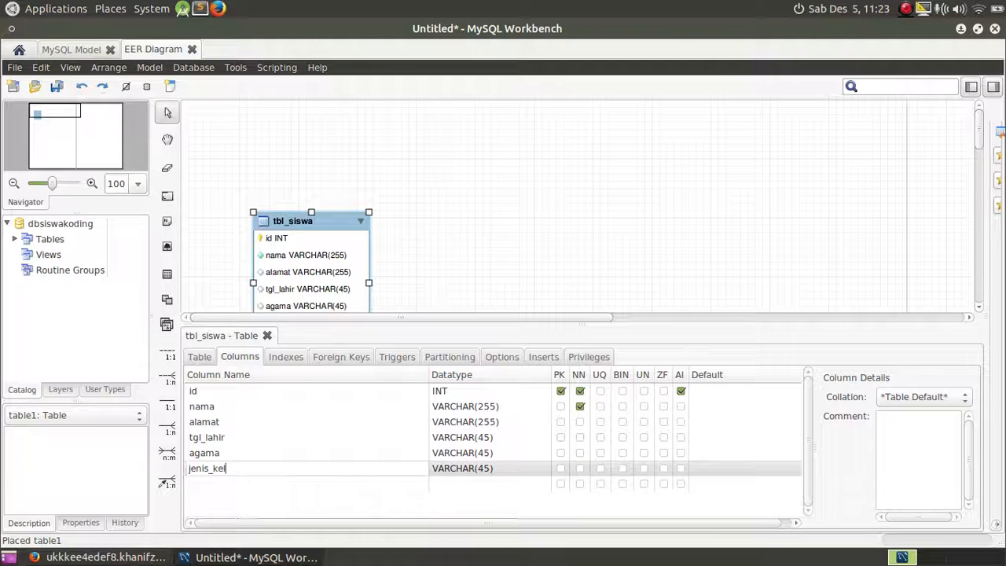
pyautogui.write('amin')
pyautogui.press('Return')
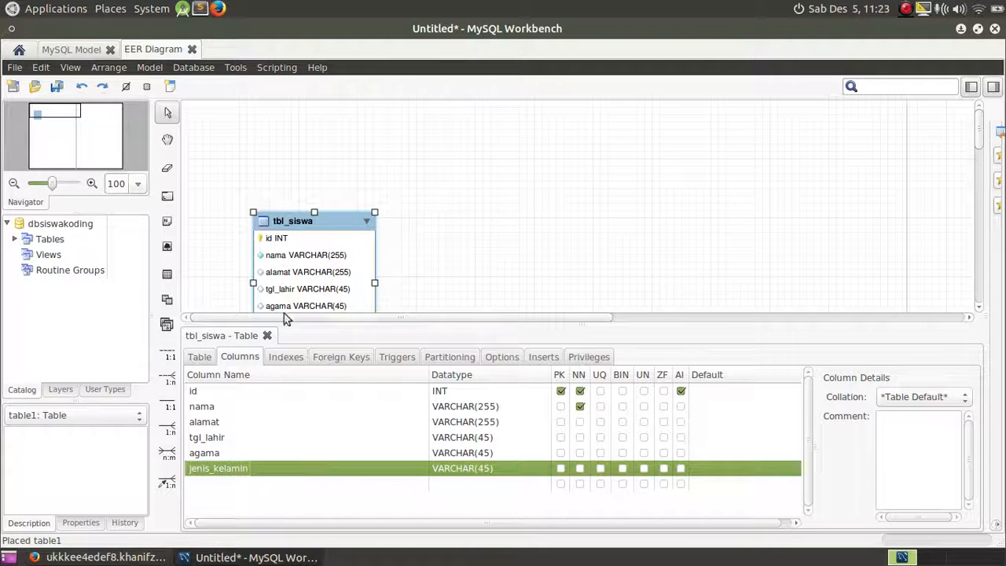
pyautogui.moveTo(283, 228); pyautogui.dragTo(275, 161)
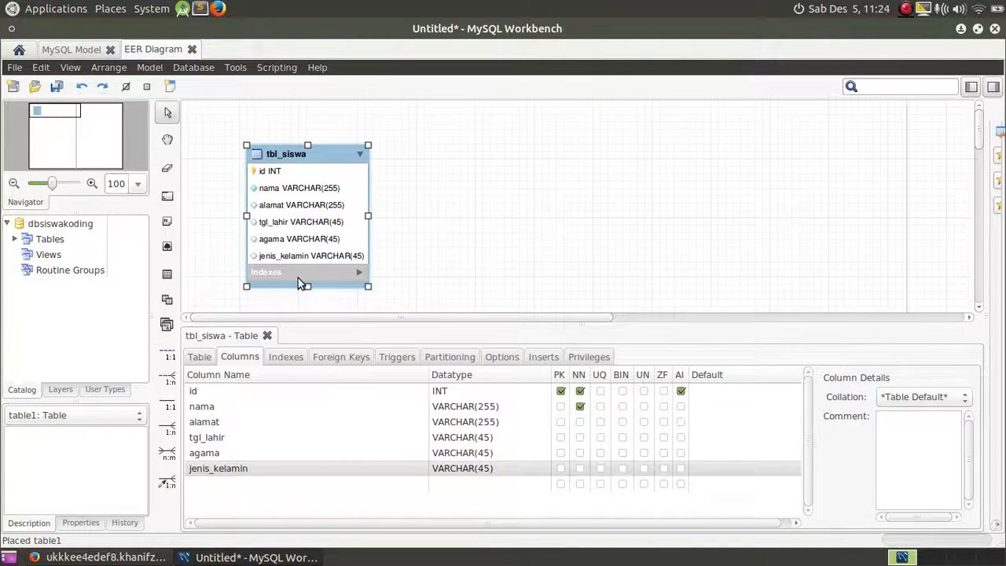
# - Move the tbl_siswa table a little closer to the upper-left corner of the diagram canvas
pyautogui.moveTo(286, 160); pyautogui.dragTo(270, 142)
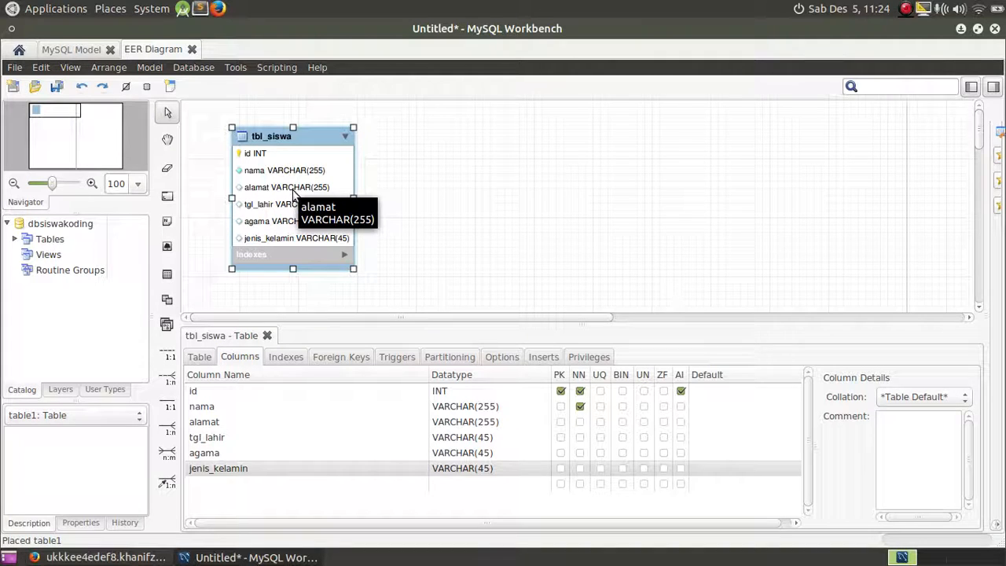
pyautogui.moveTo(287, 146)
pyautogui.mouseDown()
pyautogui.moveTo(273, 134)
pyautogui.moveTo(277, 146)
pyautogui.mouseUp()
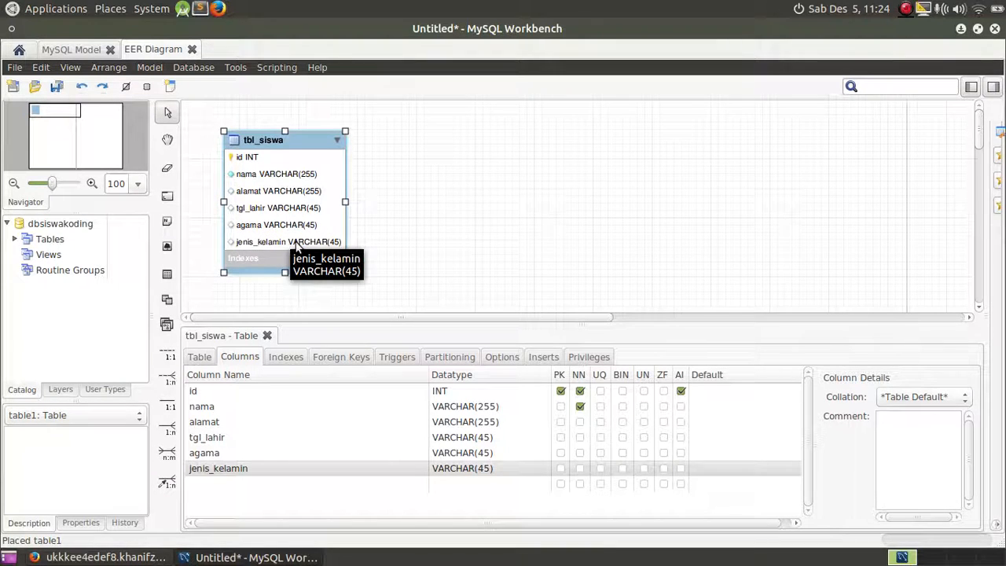
pyautogui.click(167, 273)
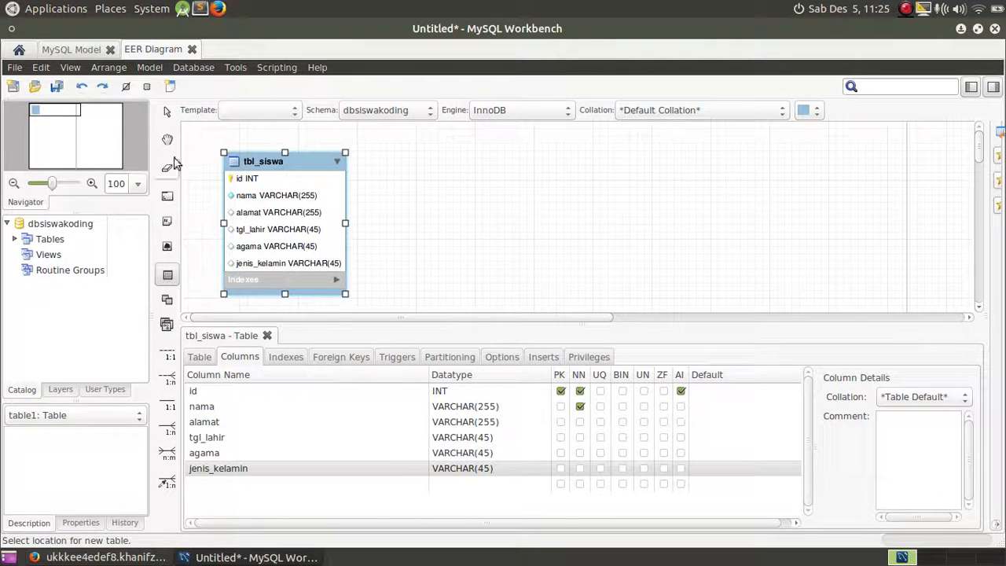
pyautogui.click(167, 112)
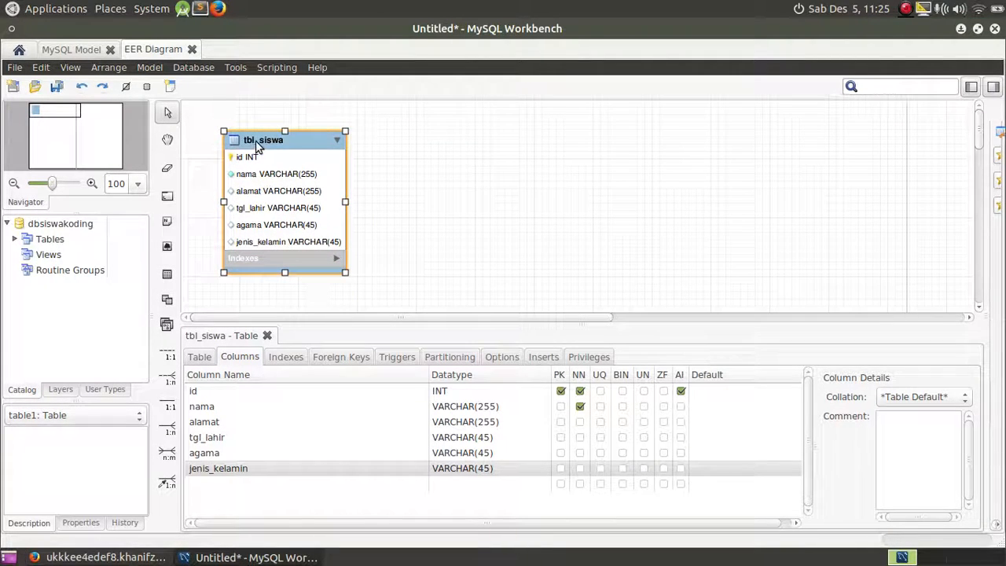
# - Add a column named created_by to tbl_siswa with datatype INT
pyautogui.click(267, 481)
pyautogui.click(268, 482)
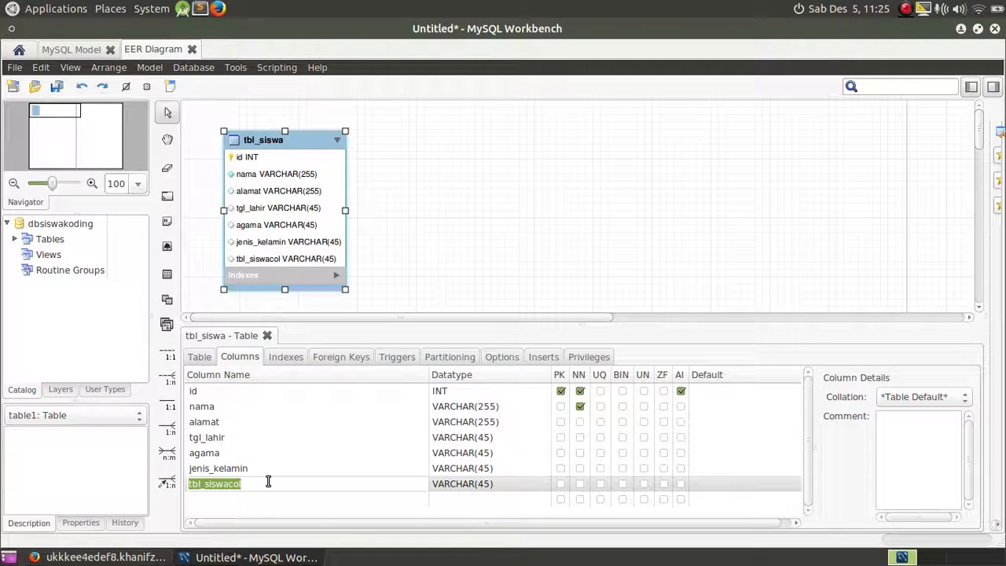
pyautogui.write('cre')
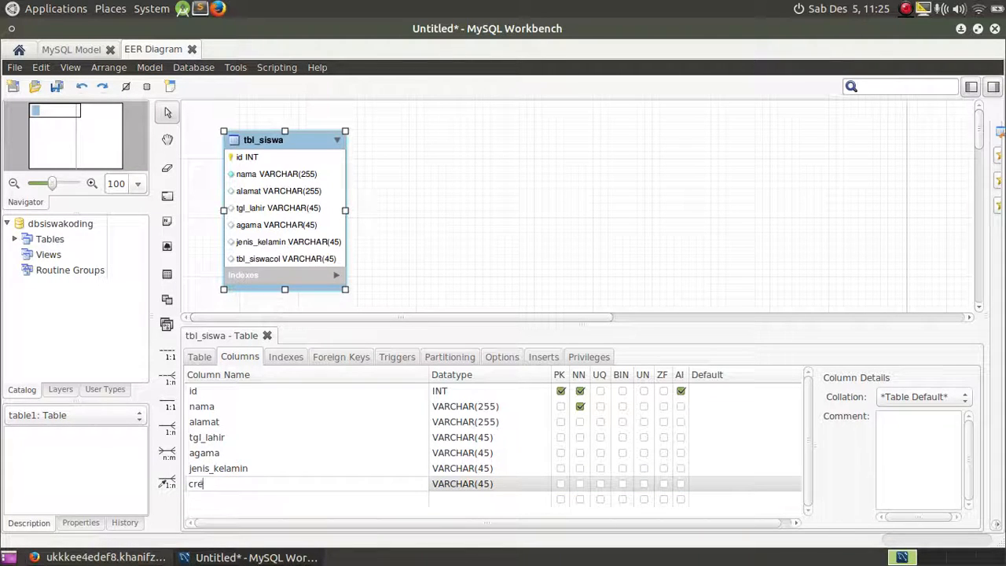
pyautogui.write('ated_by')
pyautogui.press('Return')
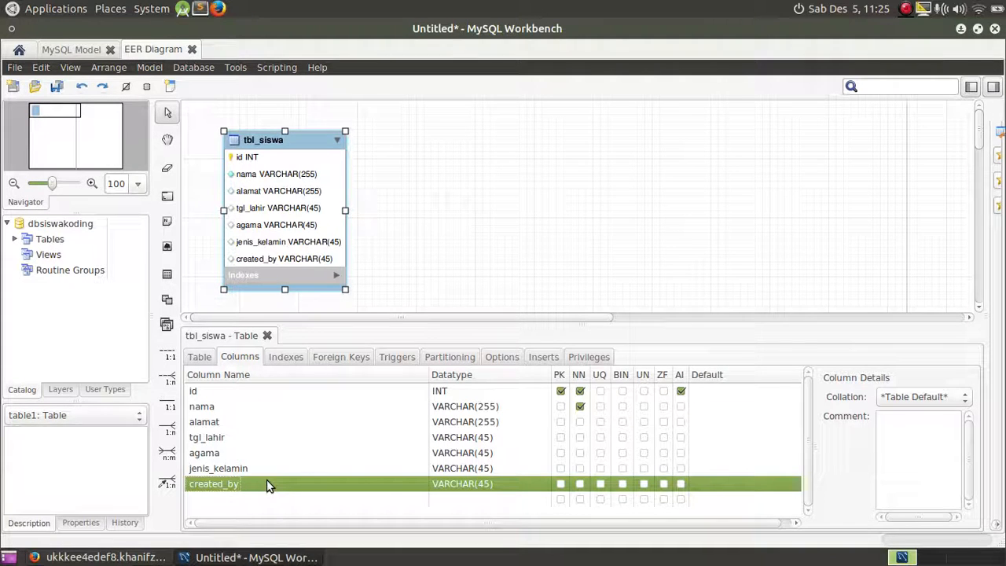
pyautogui.click(462, 485)
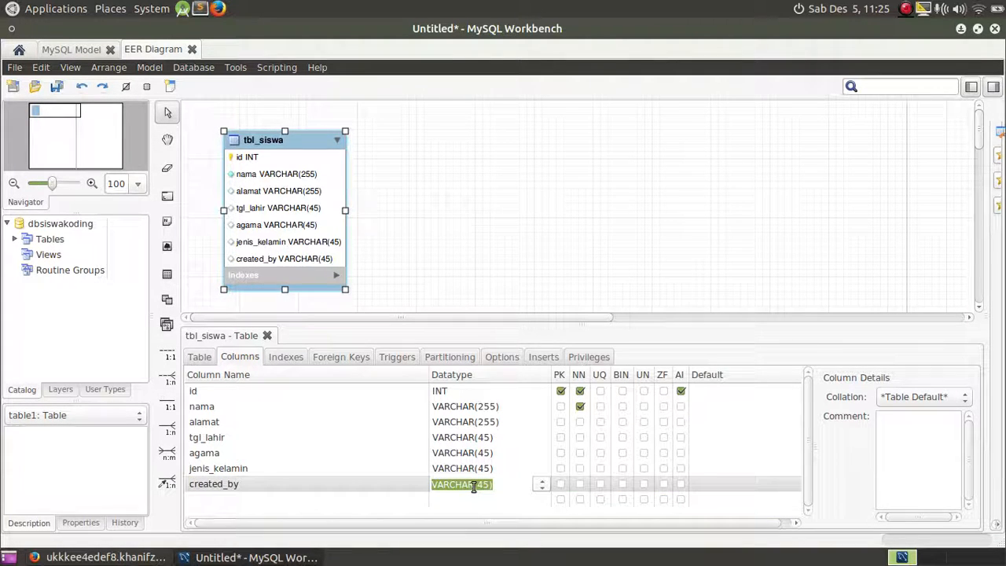
pyautogui.write('int')
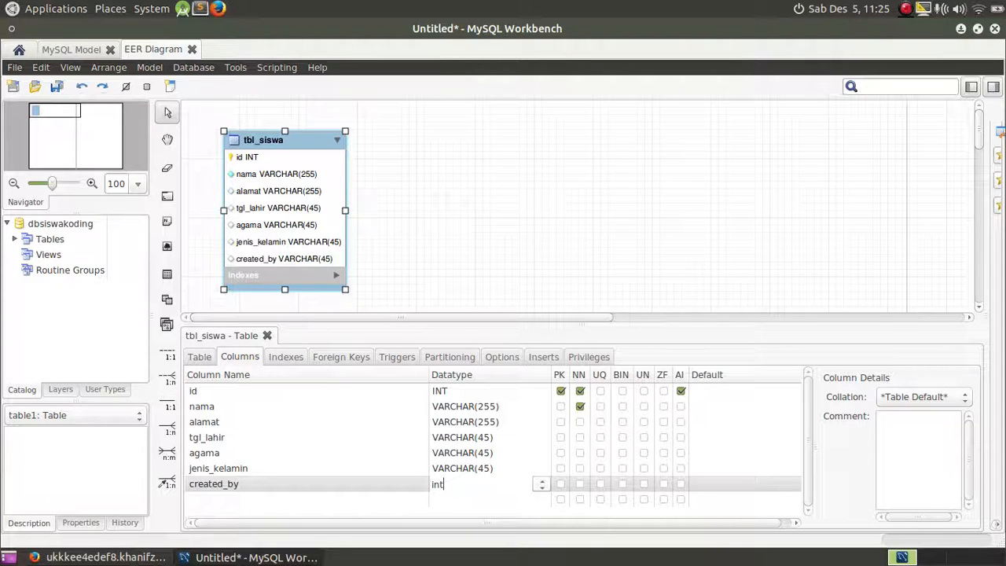
pyautogui.press('Return')
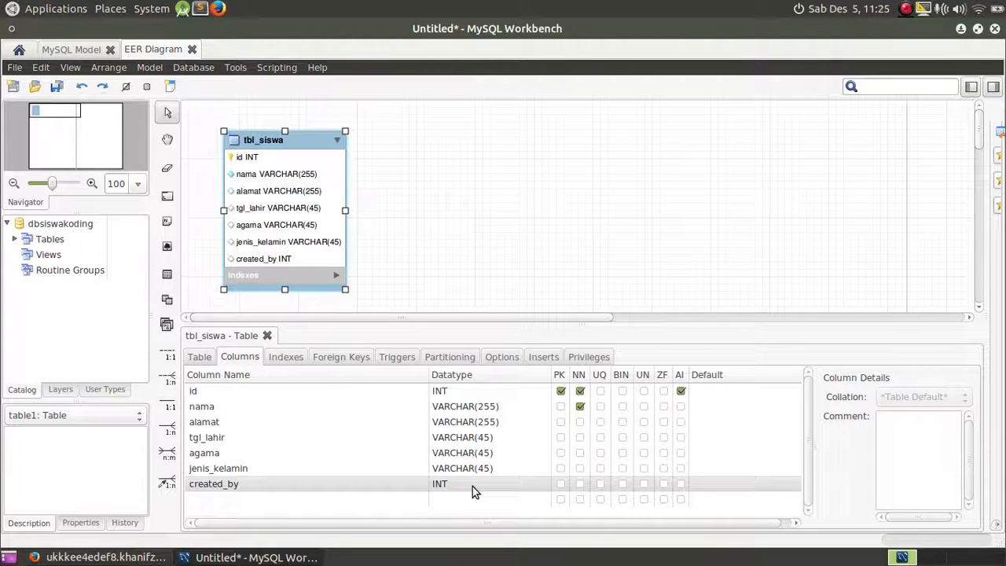
# - Add a column named updated_by to tbl_siswa with datatype INT
pyautogui.doubleClick(373, 503)
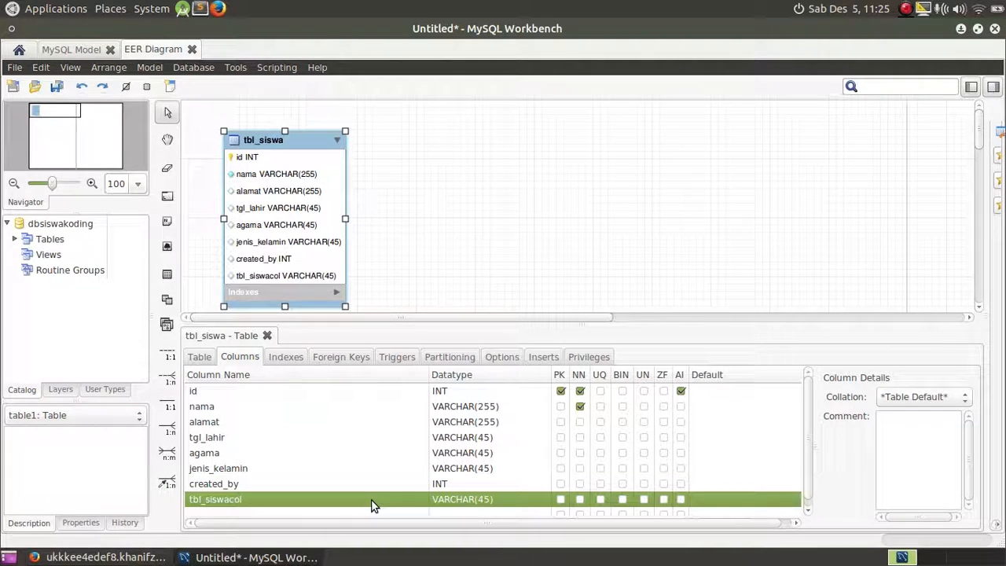
pyautogui.write('updated_')
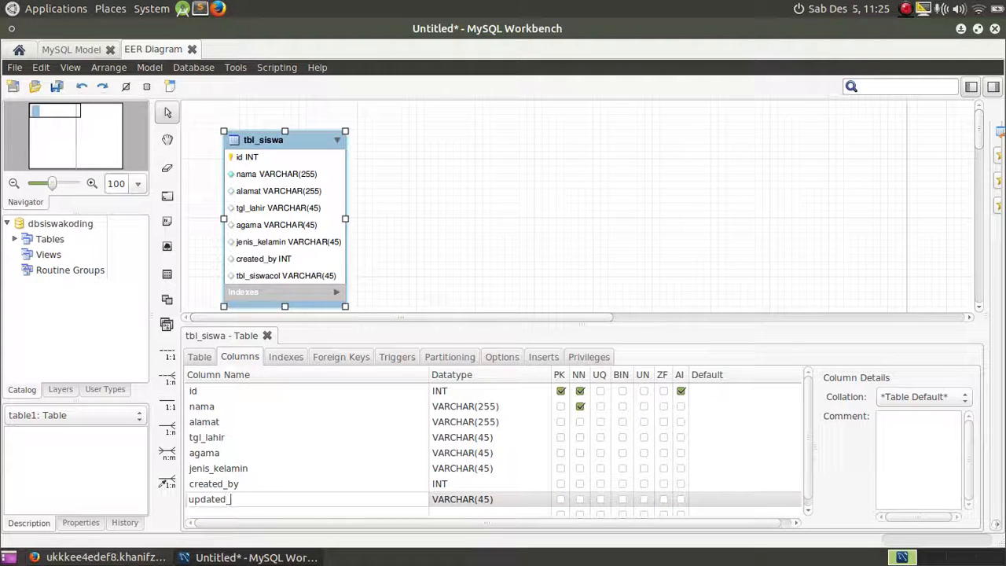
pyautogui.write('by')
pyautogui.press('Return')
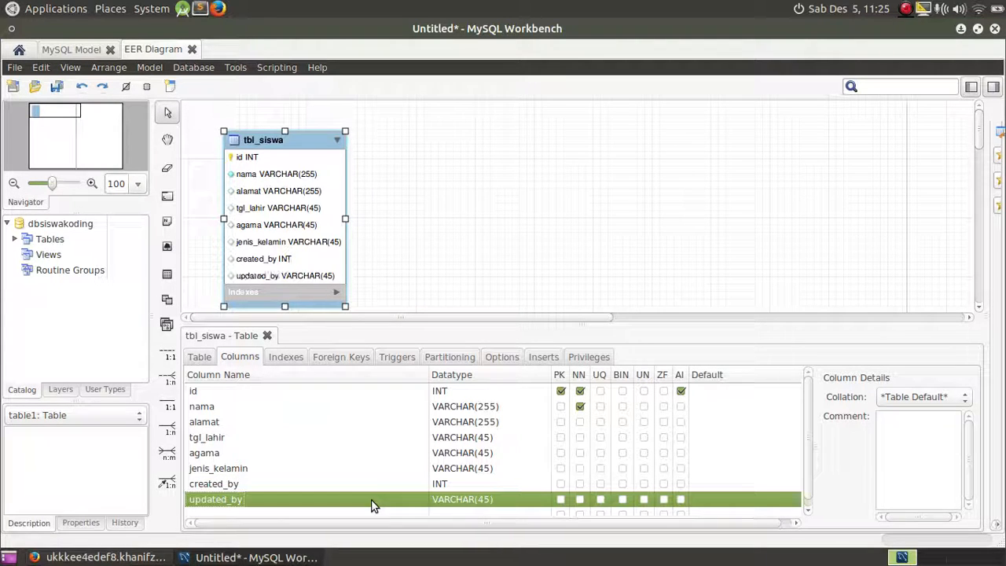
pyautogui.click(463, 499)
pyautogui.press('BackSpace')
pyautogui.write('INT')
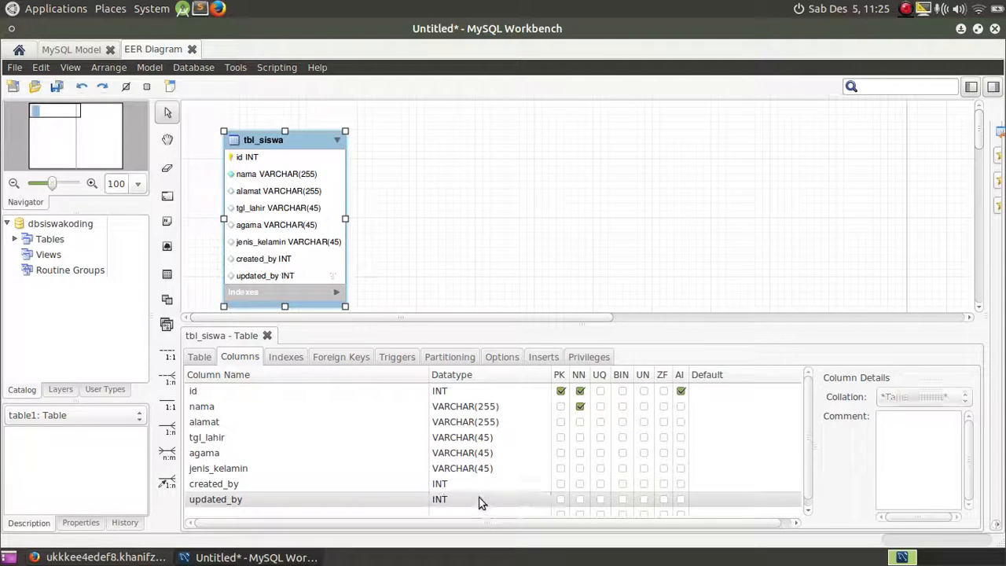
pyautogui.press('Return')
# - Add a column named create_at to tbl_siswa with datatype DATETIME
pyautogui.click(354, 509)
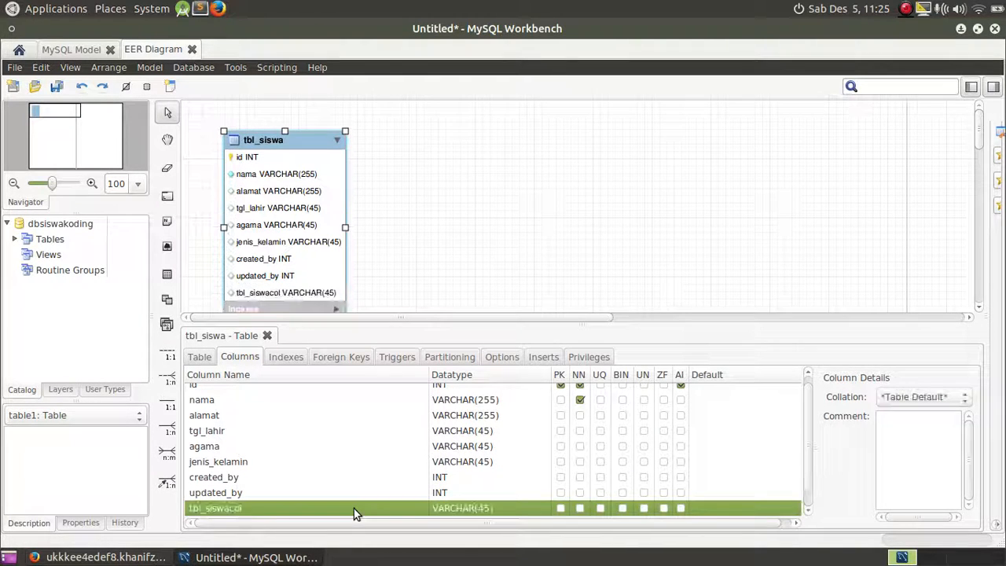
pyautogui.write('create_')
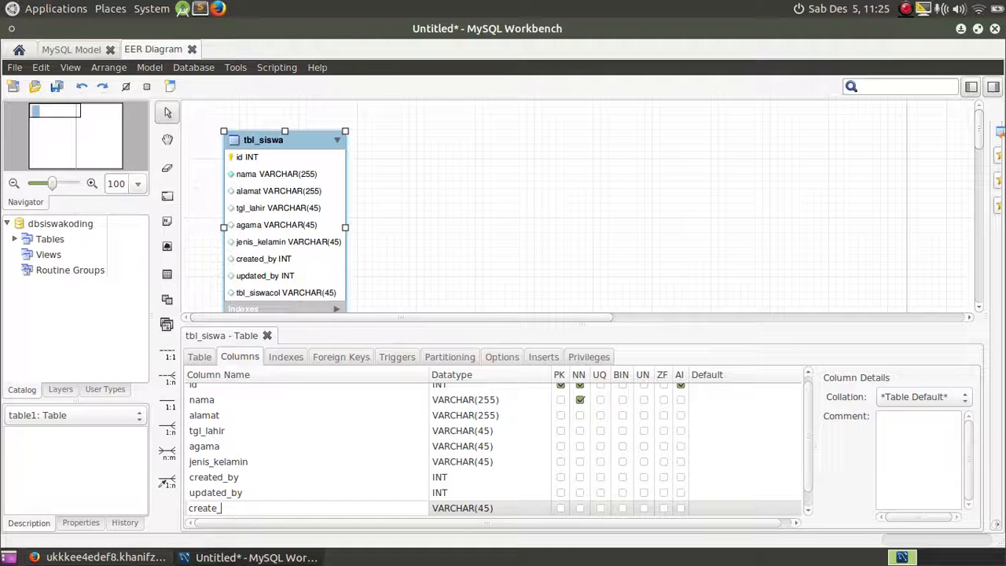
pyautogui.write('at')
pyautogui.click(354, 508)
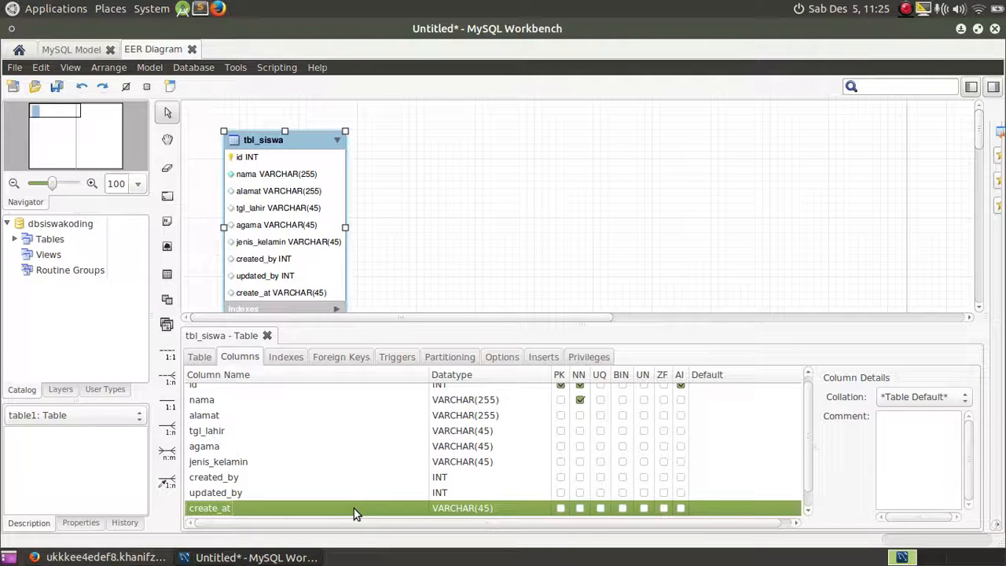
pyautogui.click(428, 507)
pyautogui.write('daa')
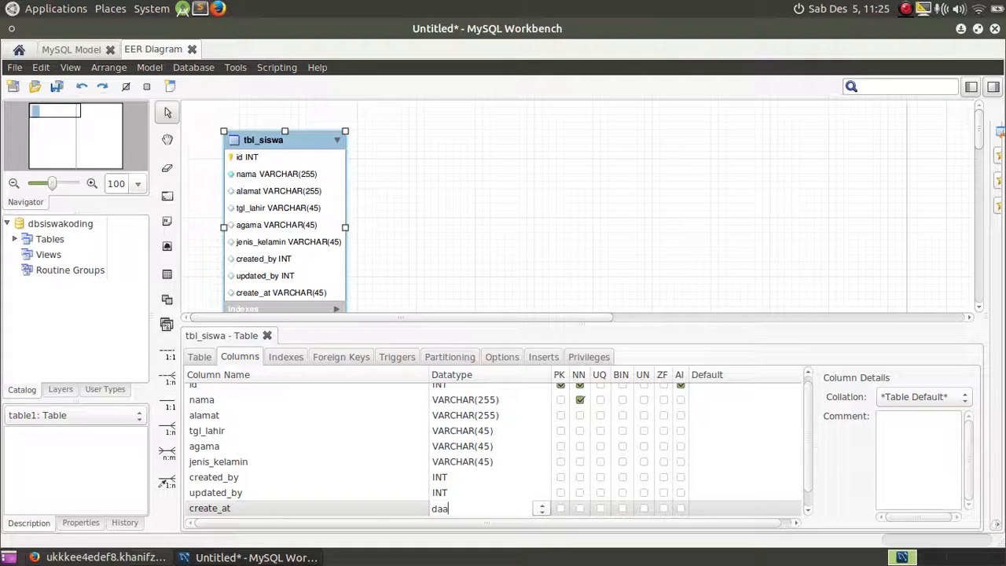
pyautogui.press('BackSpace')
pyautogui.write('tetime')
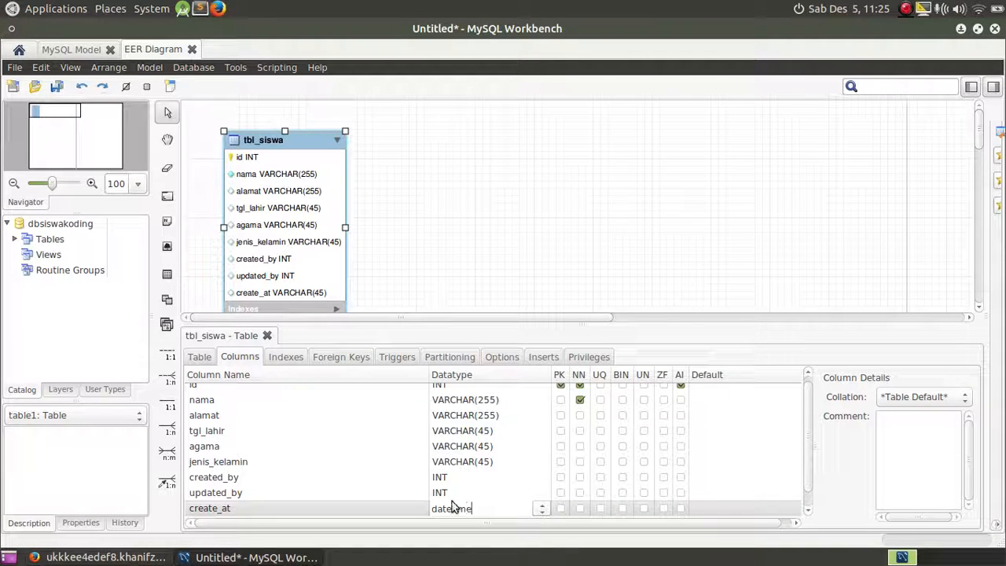
pyautogui.press('Return')
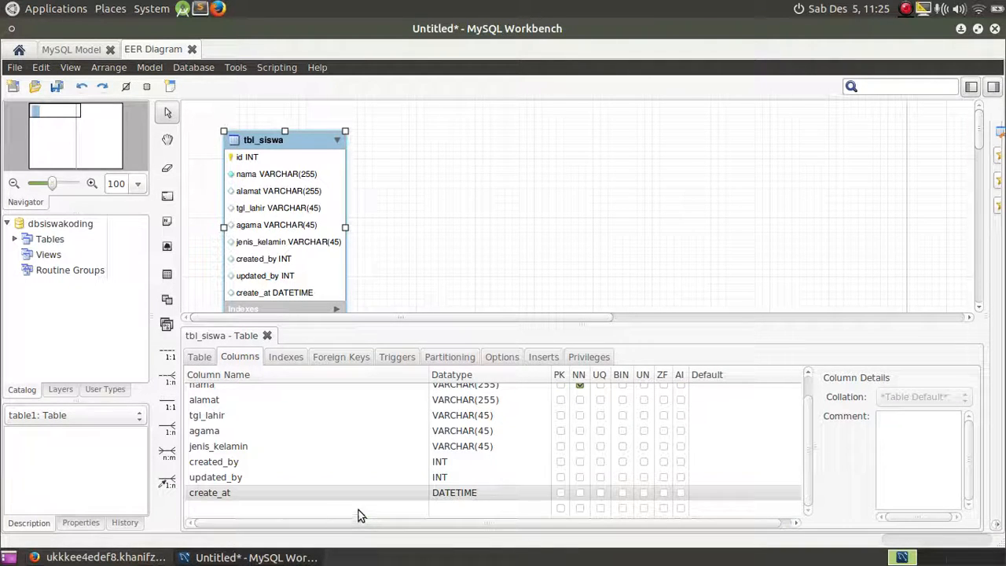
# - Add a column named updated_at to tbl_siswa with datatype DATETIME
pyautogui.click(359, 510)
pyautogui.click(358, 510)
pyautogui.write('u')
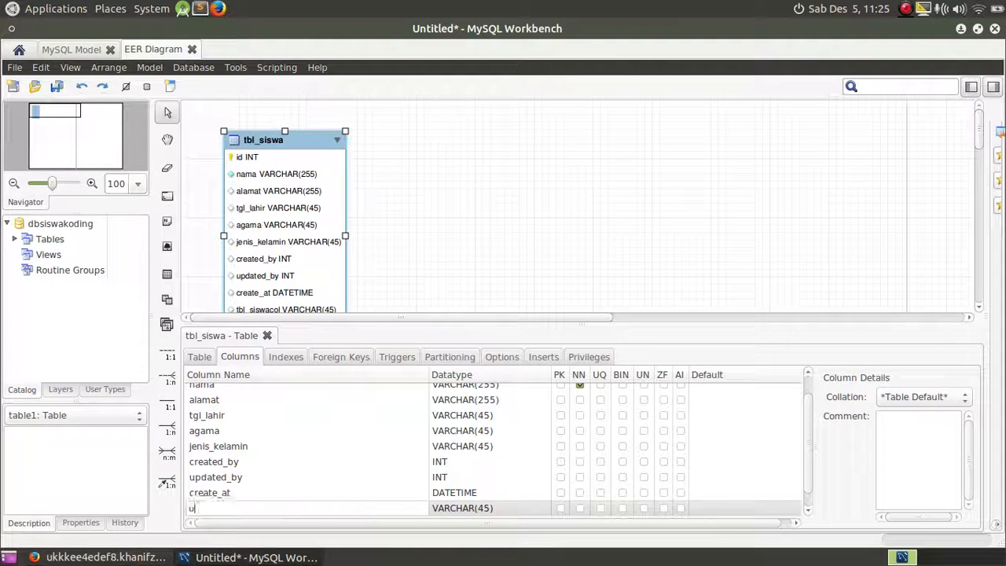
pyautogui.write('pdated')
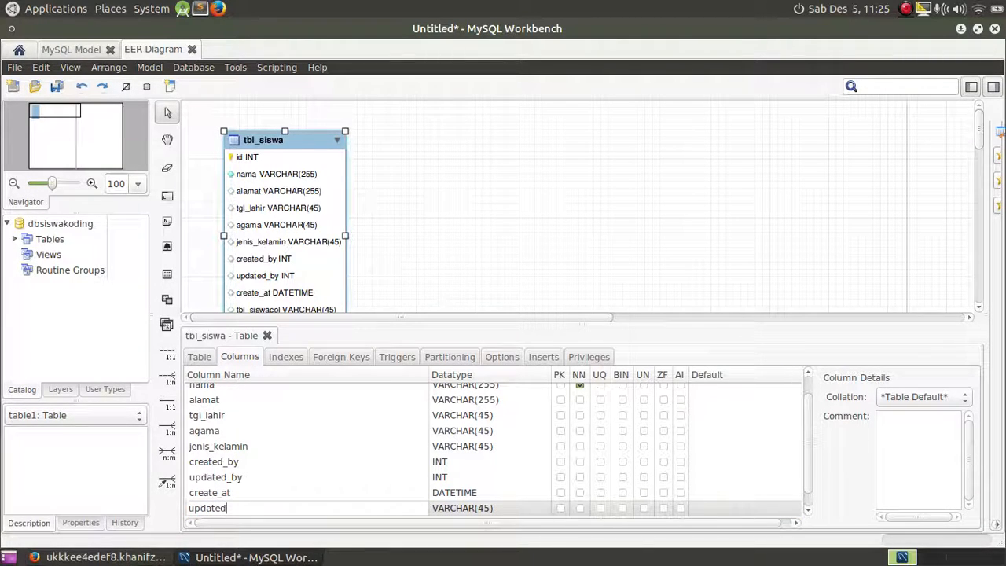
pyautogui.write('_at')
pyautogui.press('Return')
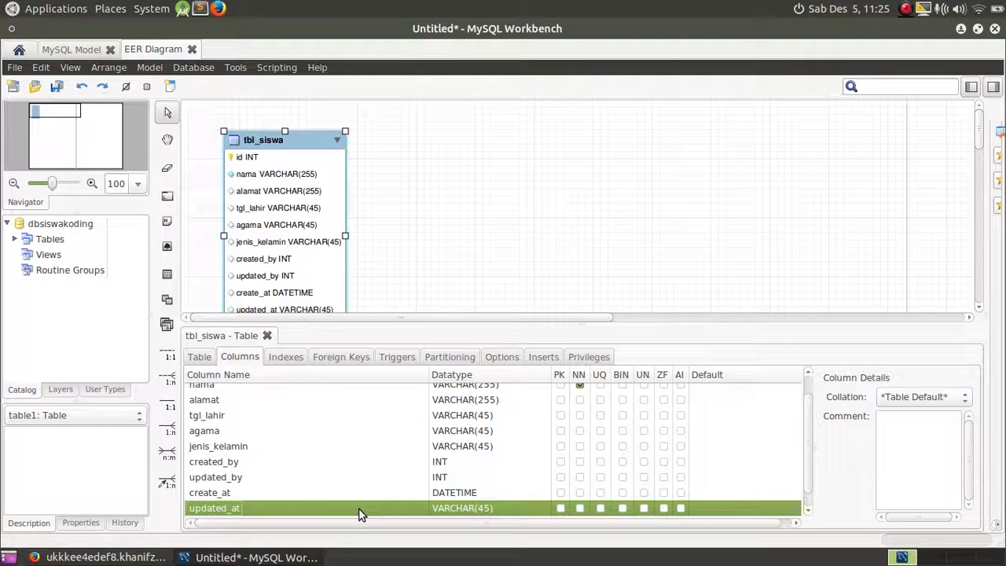
pyautogui.doubleClick(437, 511)
pyautogui.write('datetime')
pyautogui.press('Return')
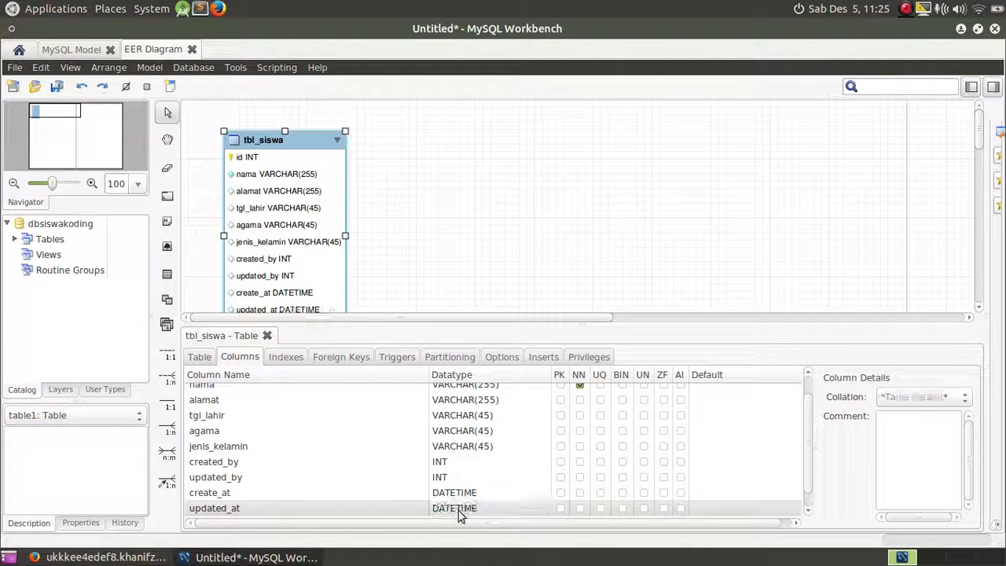
# - Rename the create_at column of tbl_siswa as created_at
pyautogui.doubleClick(203, 492)
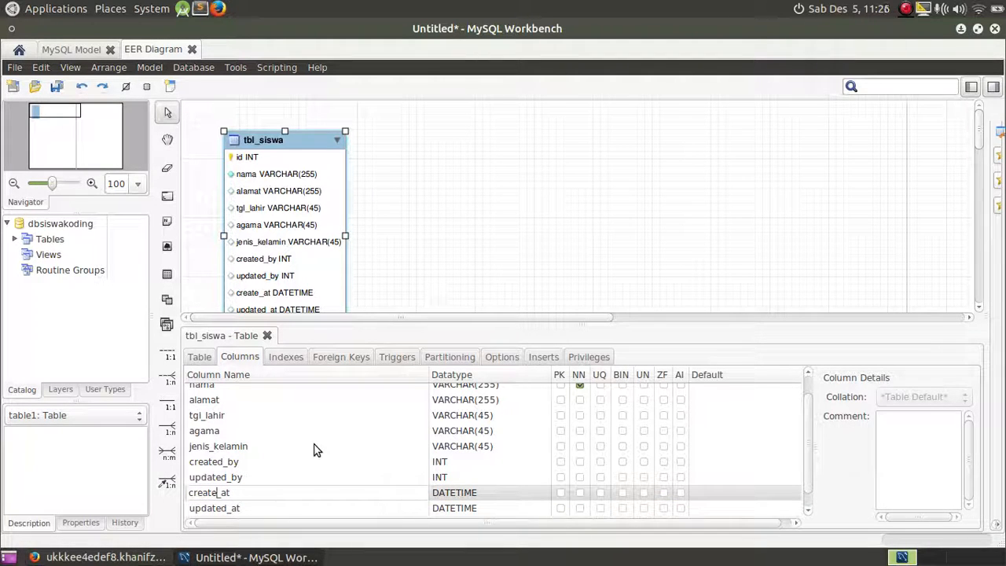
pyautogui.write('d')
pyautogui.press('Return')
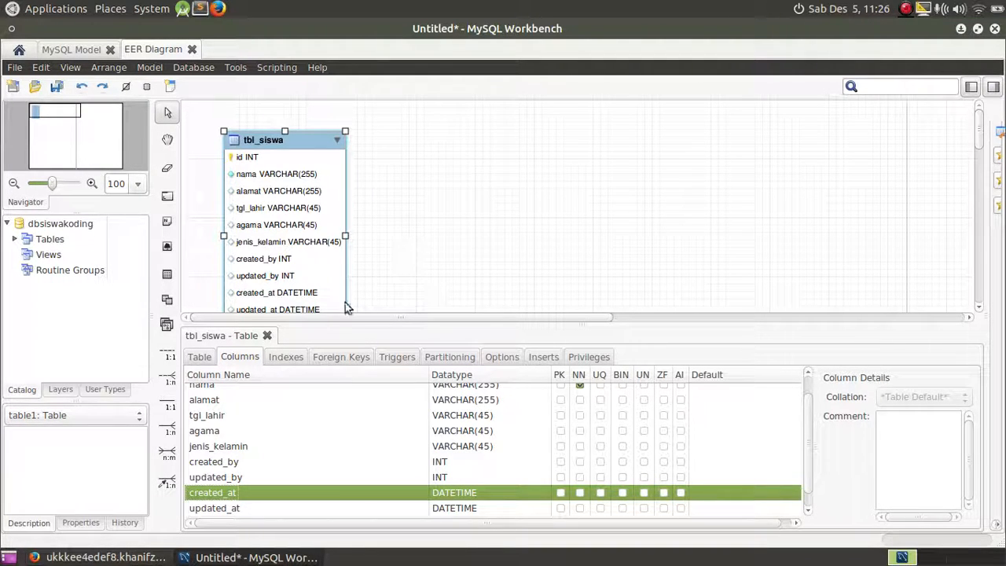
# - Move tbl_siswa further toward the upper-left corner of the diagram canvas and close its table editor
pyautogui.moveTo(272, 144)
pyautogui.mouseDown()
pyautogui.moveTo(258, 118)
pyautogui.moveTo(265, 131)
pyautogui.mouseUp()
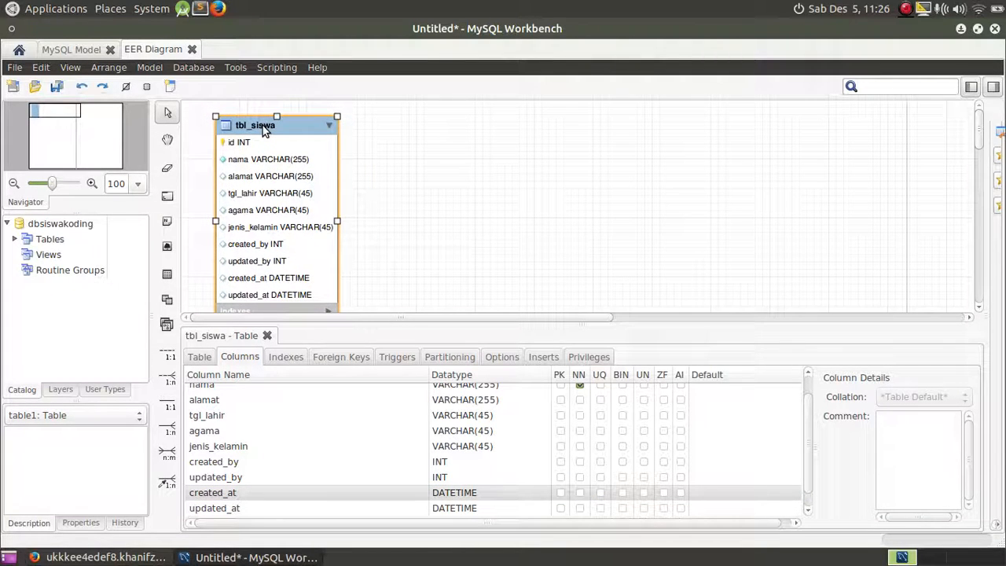
pyautogui.click(268, 335)
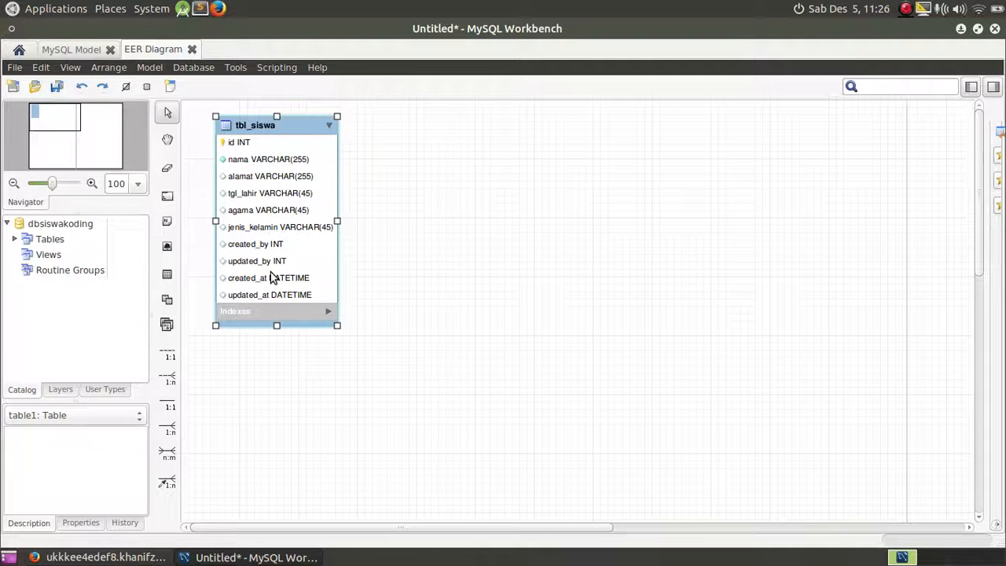
# - Place a new table beside tbl_siswa on the diagram and name it tbl_agama
pyautogui.click(166, 275)
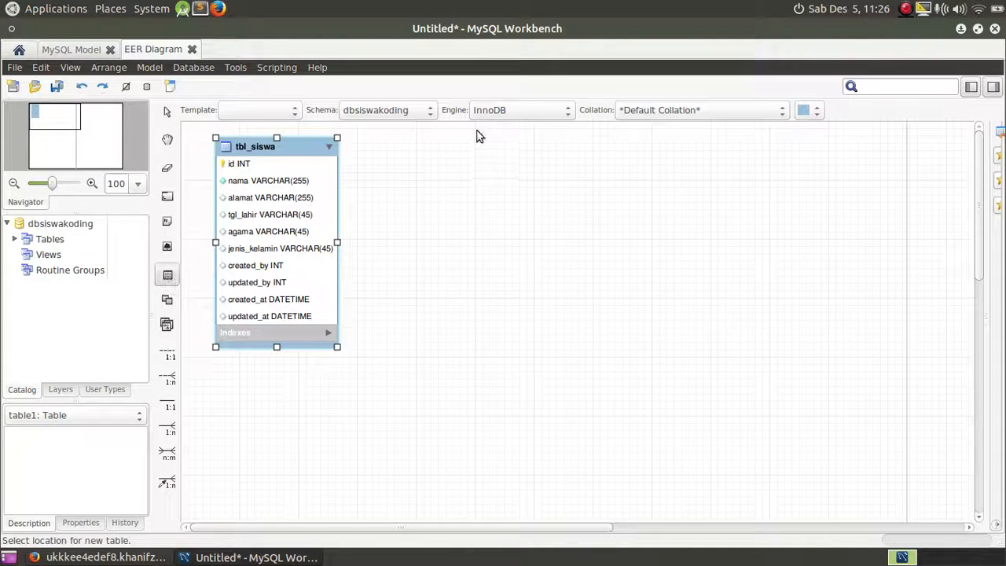
pyautogui.click(412, 151)
pyautogui.moveTo(436, 147); pyautogui.dragTo(394, 133)
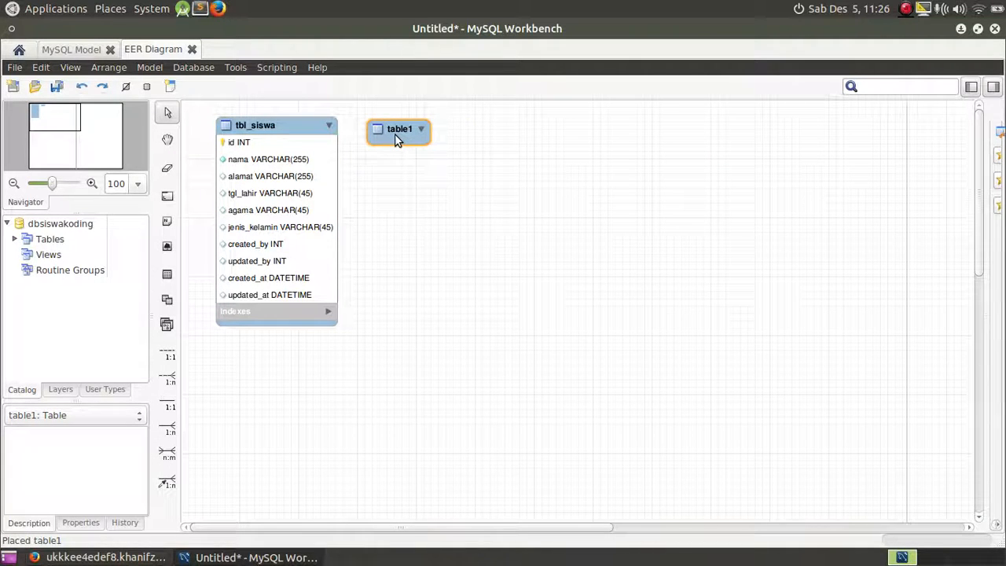
pyautogui.doubleClick(395, 133)
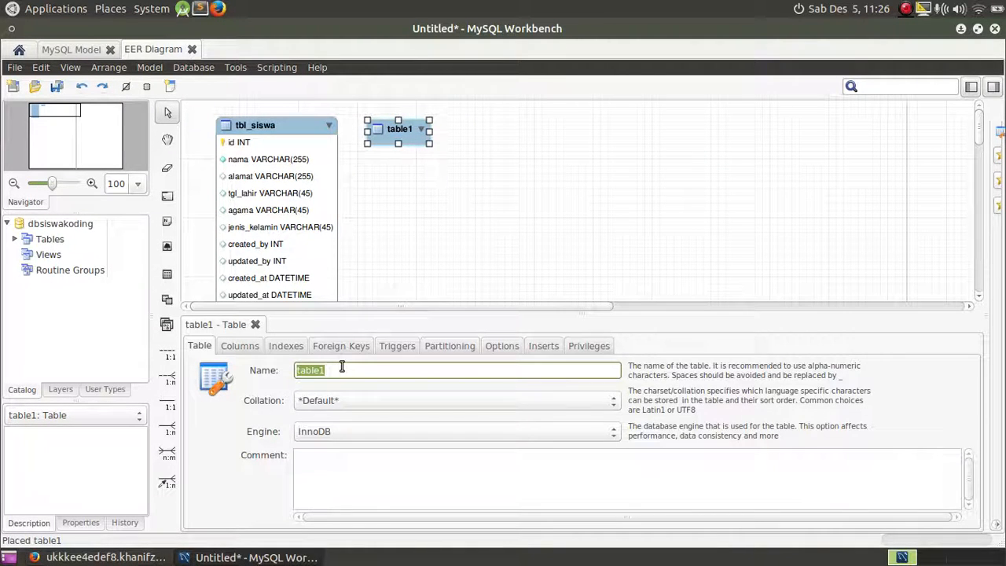
pyautogui.write('tbl')
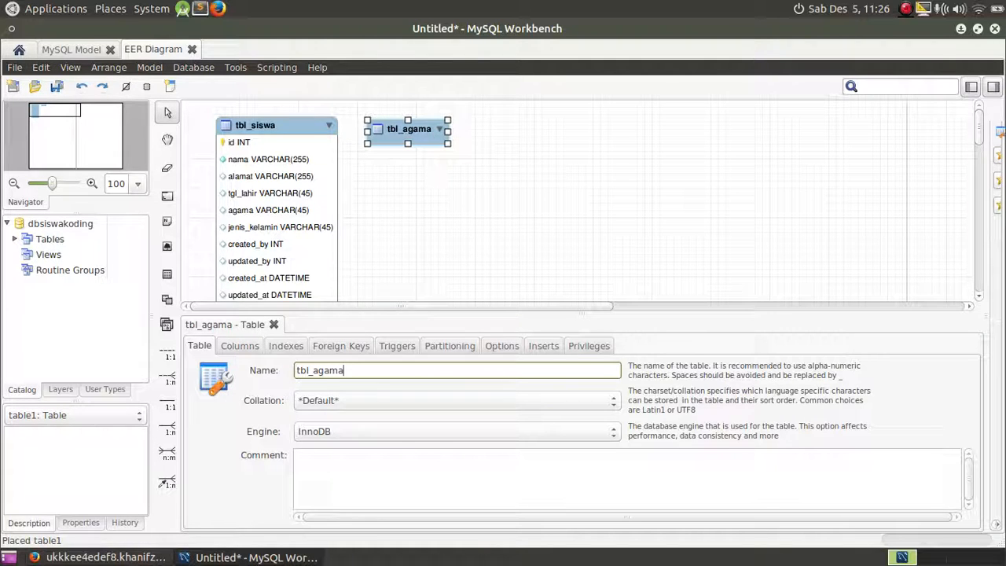
# - Add an INT column named id to tbl_agama as an auto-increment, not-null primary key
pyautogui.click(240, 346)
pyautogui.write('id')
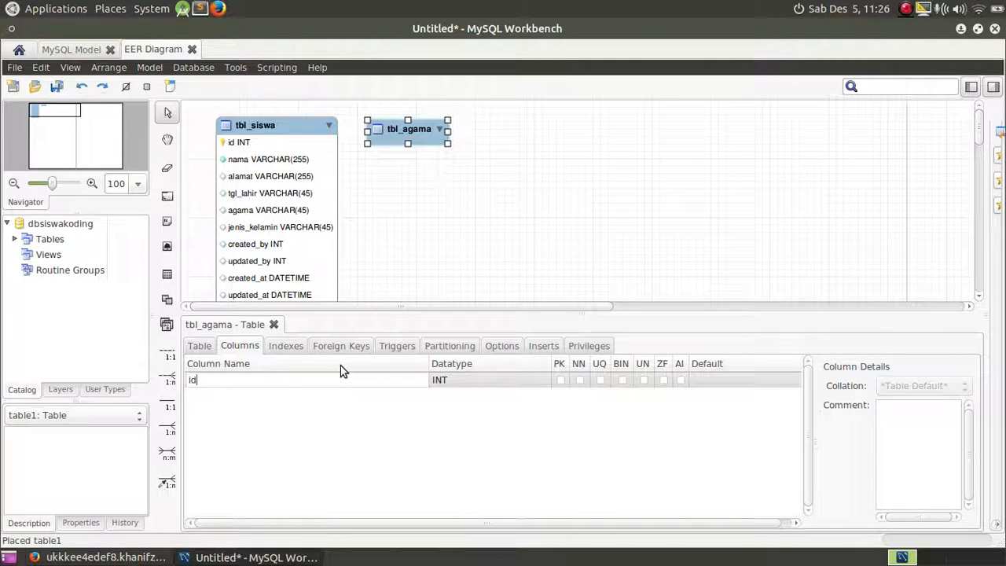
pyautogui.press('Return')
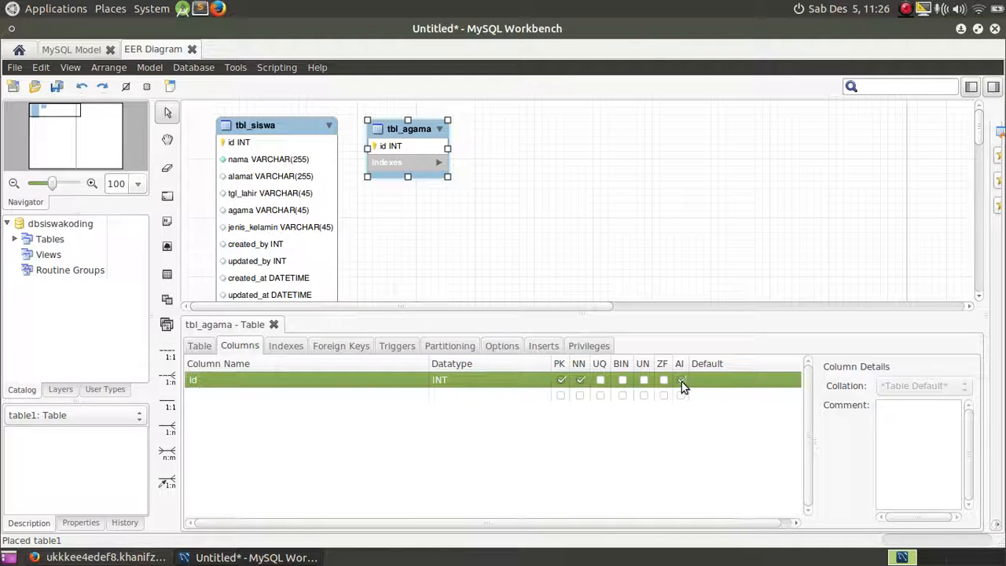
# - Add a not-null VARCHAR(45) column named nama to tbl_agama and close its table editor
pyautogui.click(225, 394)
pyautogui.click(225, 395)
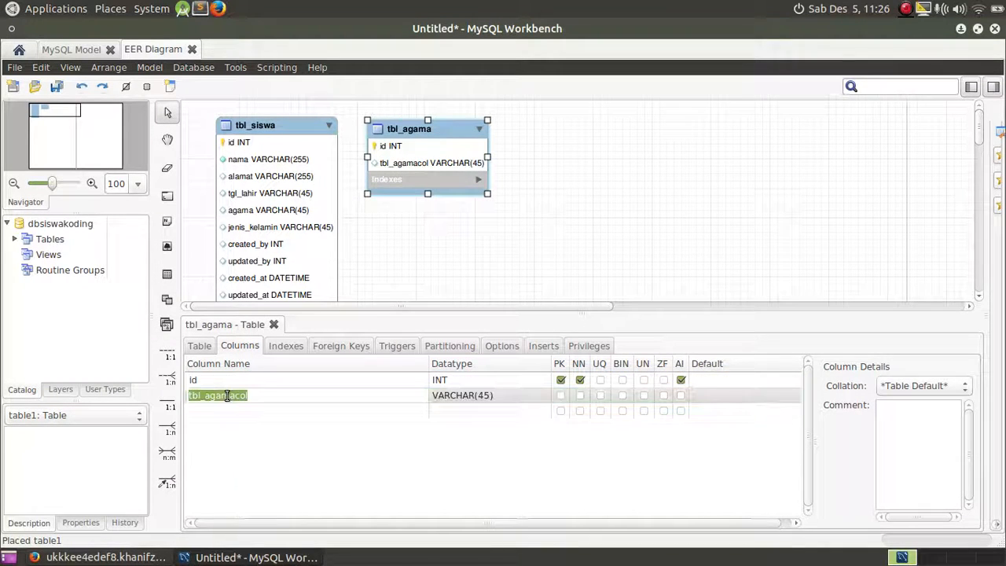
pyautogui.write('nama')
pyautogui.press('Return')
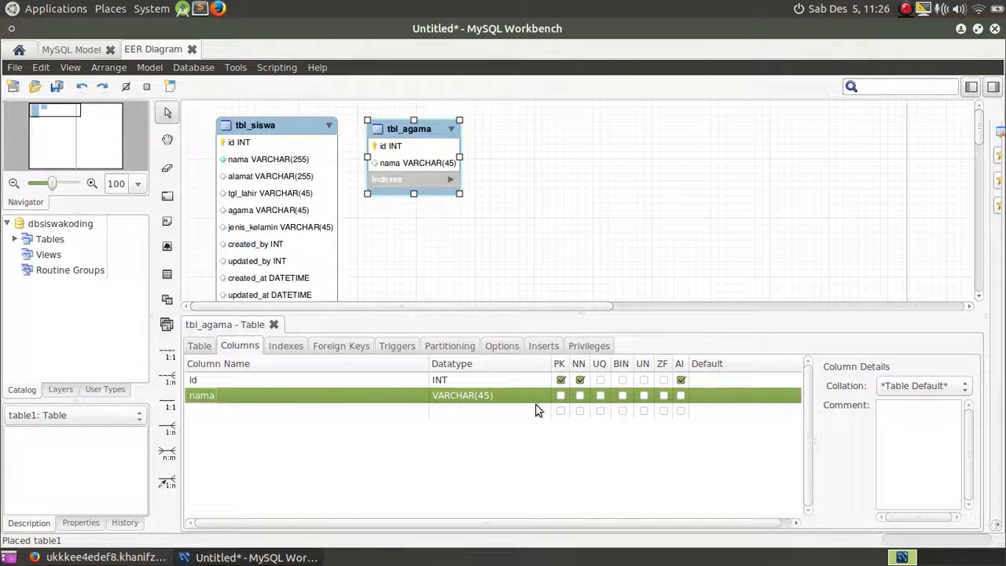
pyautogui.click(580, 395)
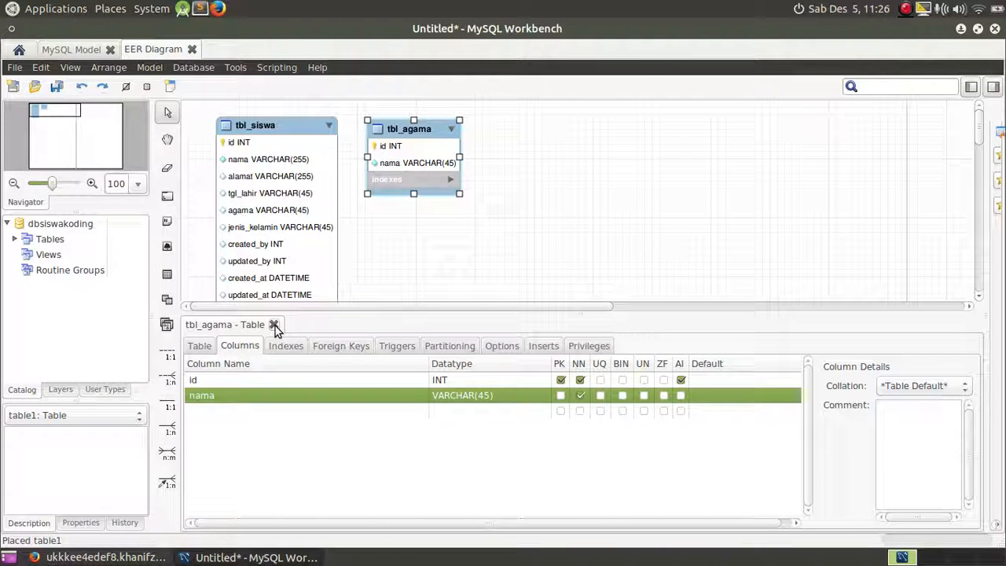
pyautogui.click(274, 325)
# - Place a new table below tbl_agama on the diagram and name it tbl_jenis_kelamin
pyautogui.click(167, 274)
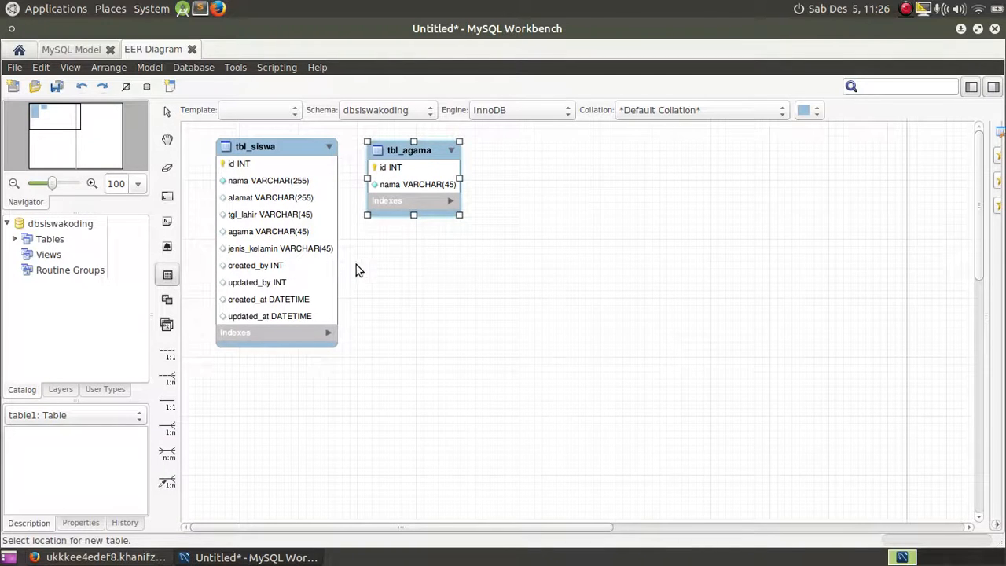
pyautogui.click(376, 260)
pyautogui.doubleClick(406, 249)
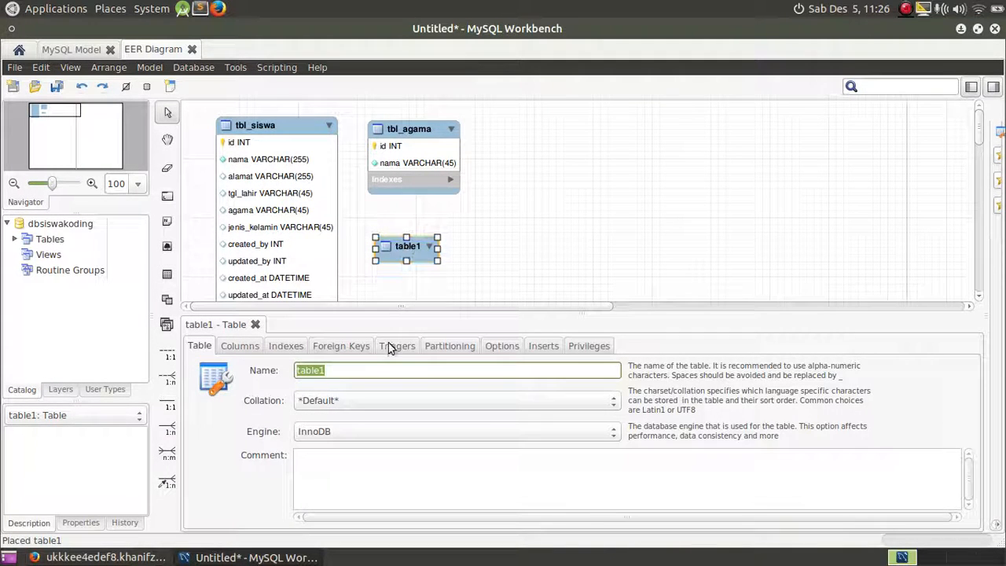
pyautogui.write('tbl_jenis')
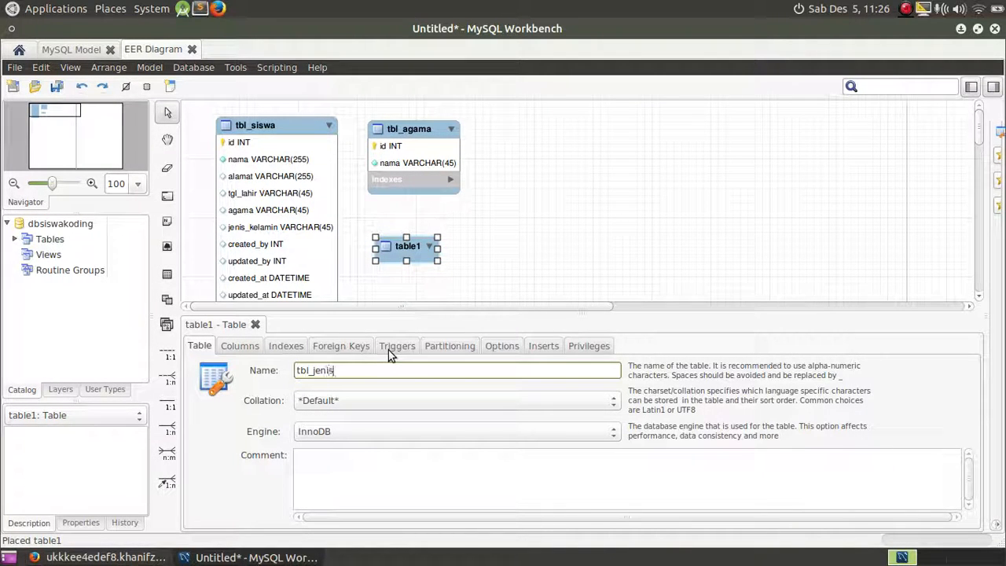
pyautogui.write('_kelamin')
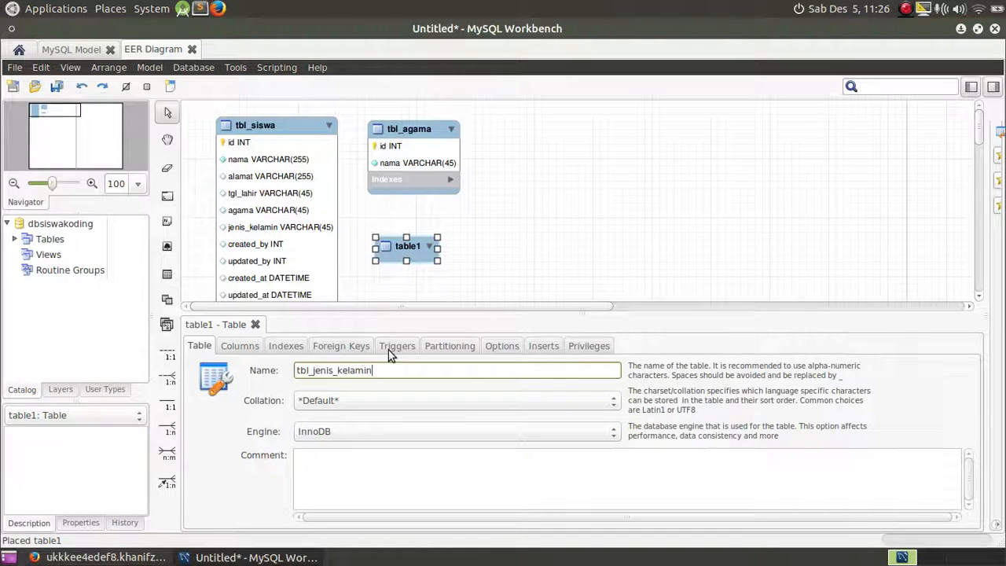
pyautogui.press('Return')
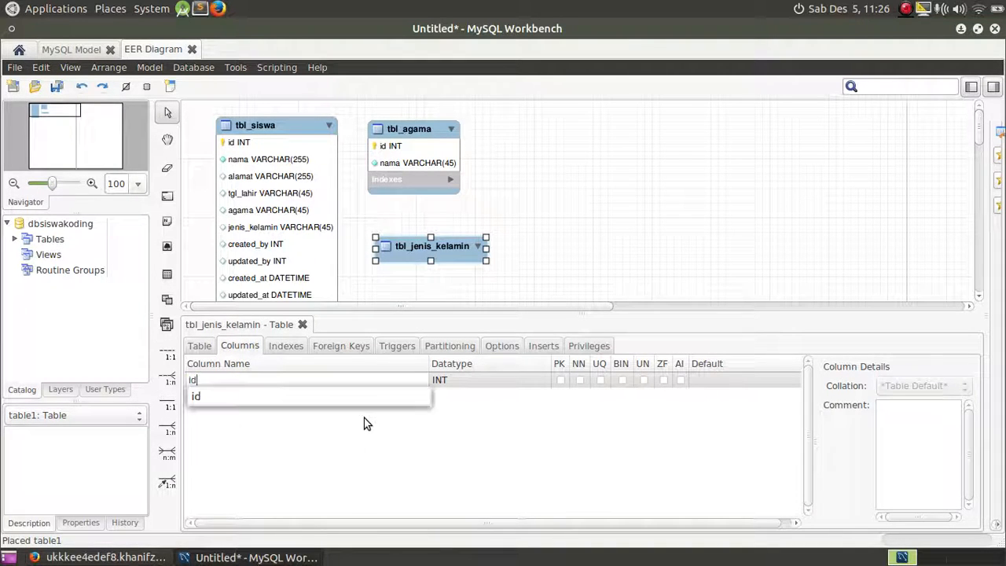
# - Give tbl_jenis_kelamin an auto-increment INT primary key id and a not-null VARCHAR(45) column nama, closing its editor when done
pyautogui.press('Return')
pyautogui.click(680, 380)
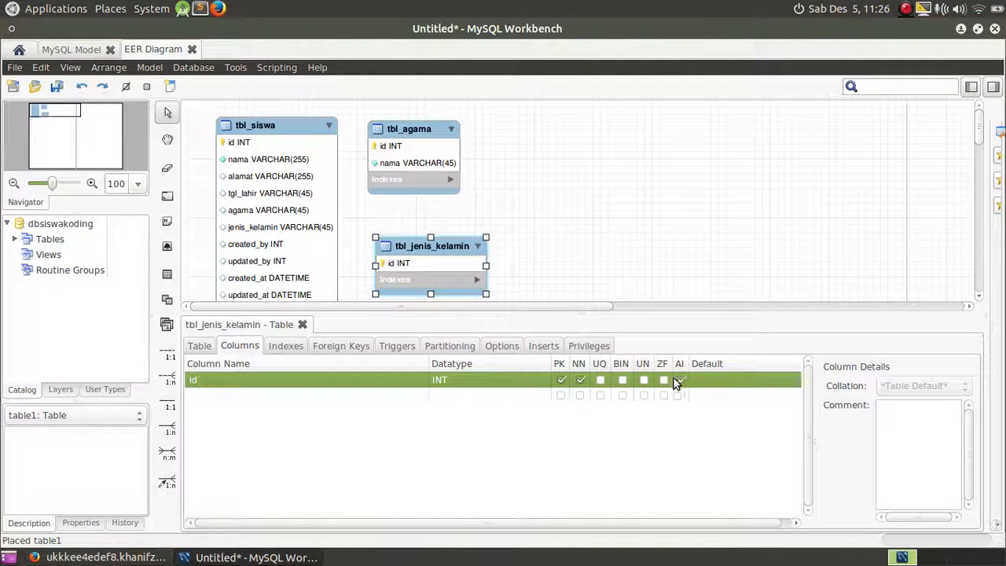
pyautogui.click(335, 402)
pyautogui.click(334, 402)
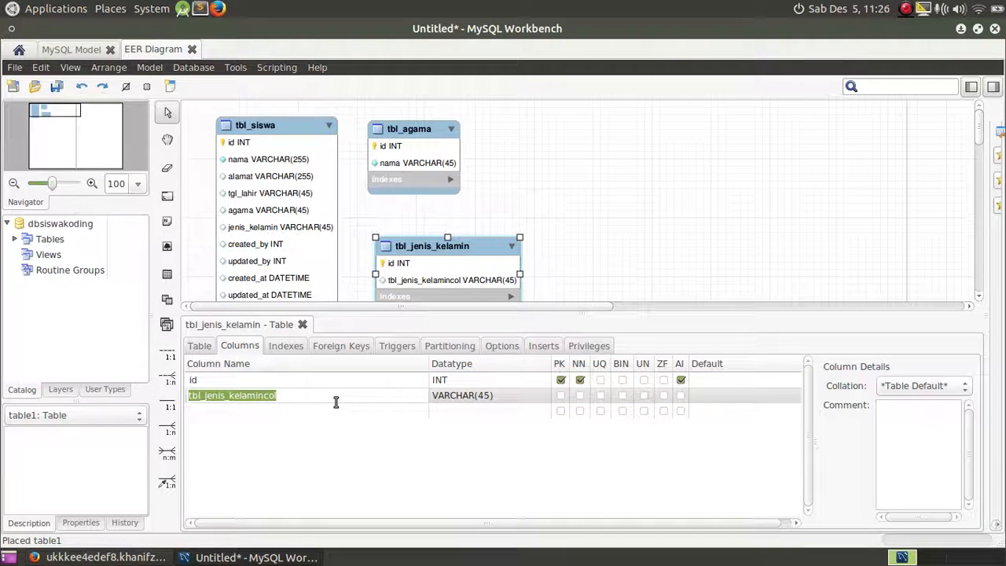
pyautogui.write('nama')
pyautogui.press('Return')
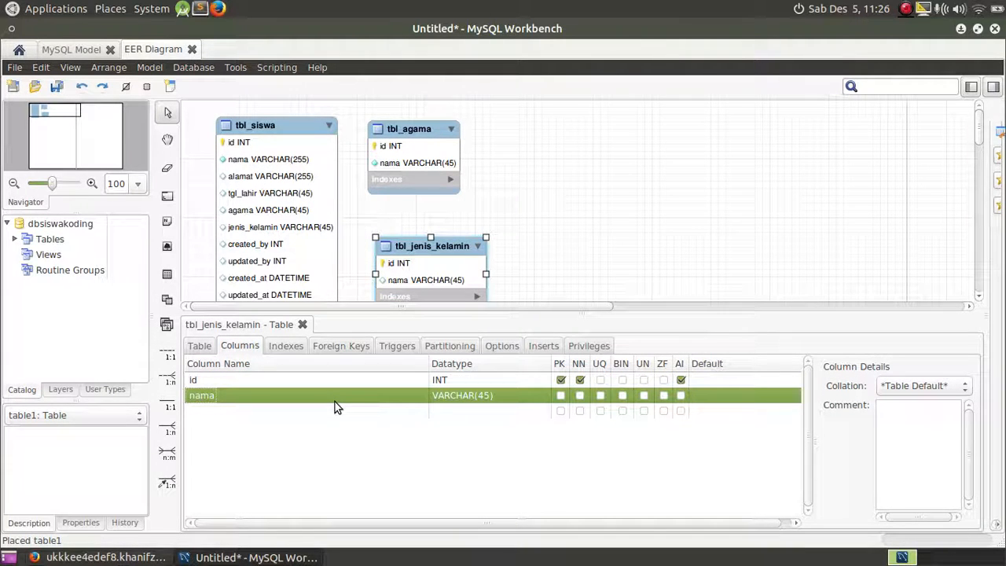
pyautogui.click(580, 395)
pyautogui.click(304, 325)
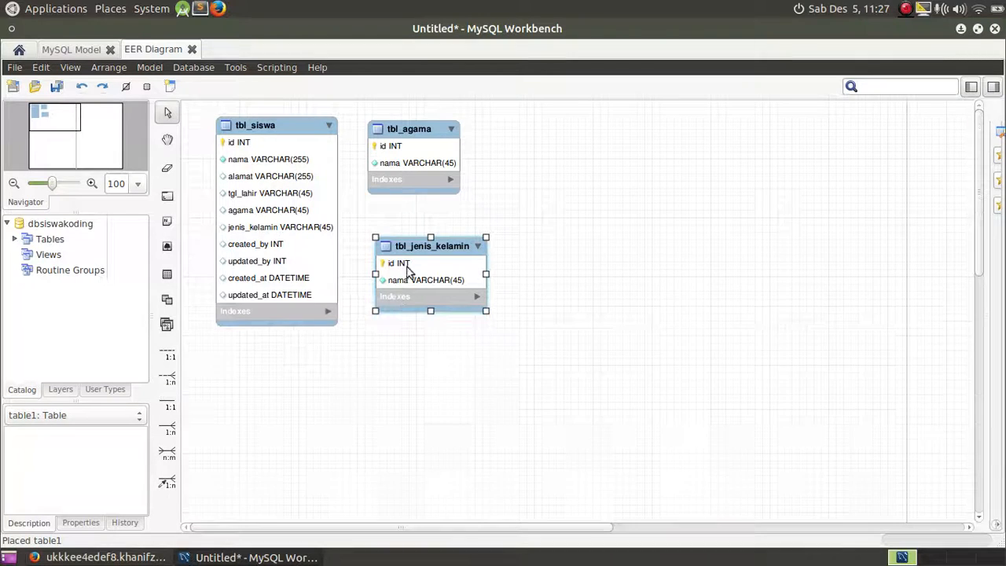
# - Move tbl_jenis_kelamin and tbl_agama slightly further away from tbl_siswa on the diagram
pyautogui.moveTo(417, 247); pyautogui.dragTo(438, 250)
pyautogui.moveTo(405, 129); pyautogui.dragTo(444, 135)
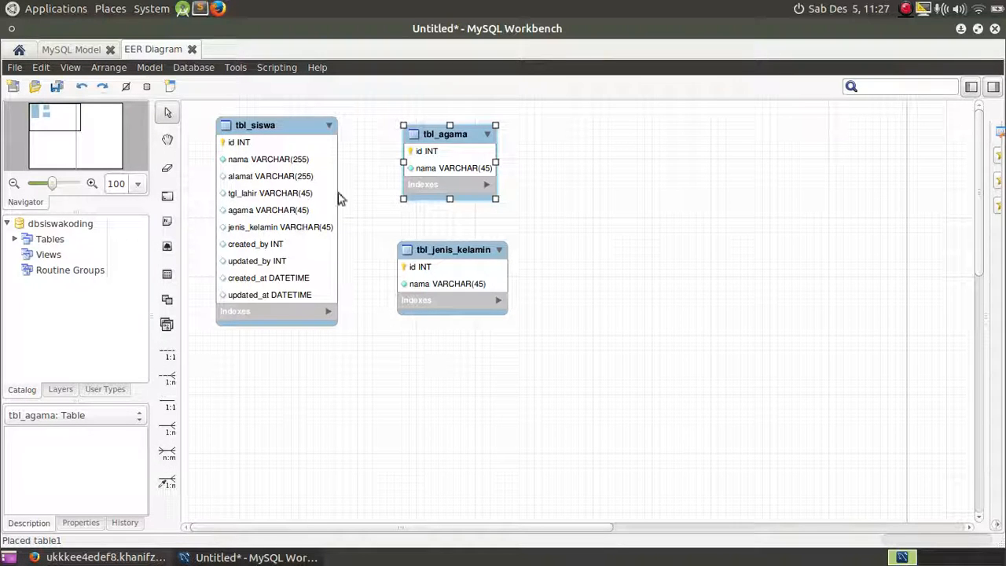
pyautogui.click(385, 199)
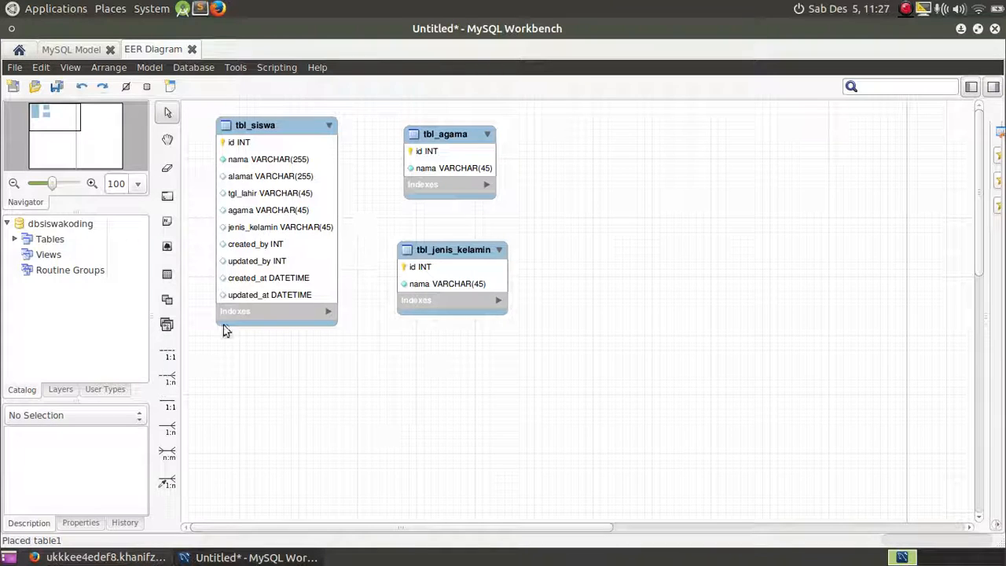
# - Create a non-identifying 1:n relationship with tbl_siswa receiving the foreign key and tbl_agama as the referenced table
pyautogui.click(173, 383)
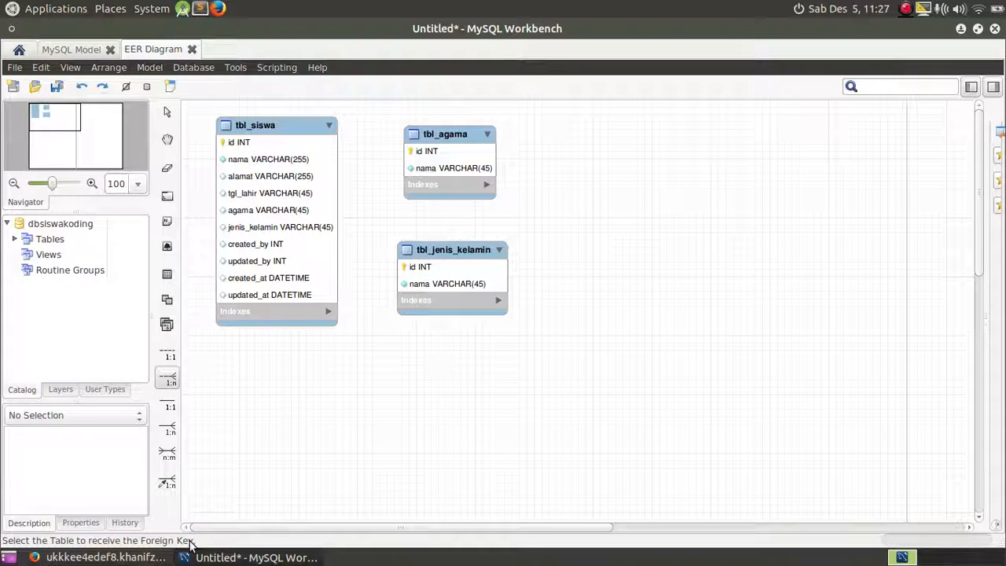
pyautogui.click(279, 128)
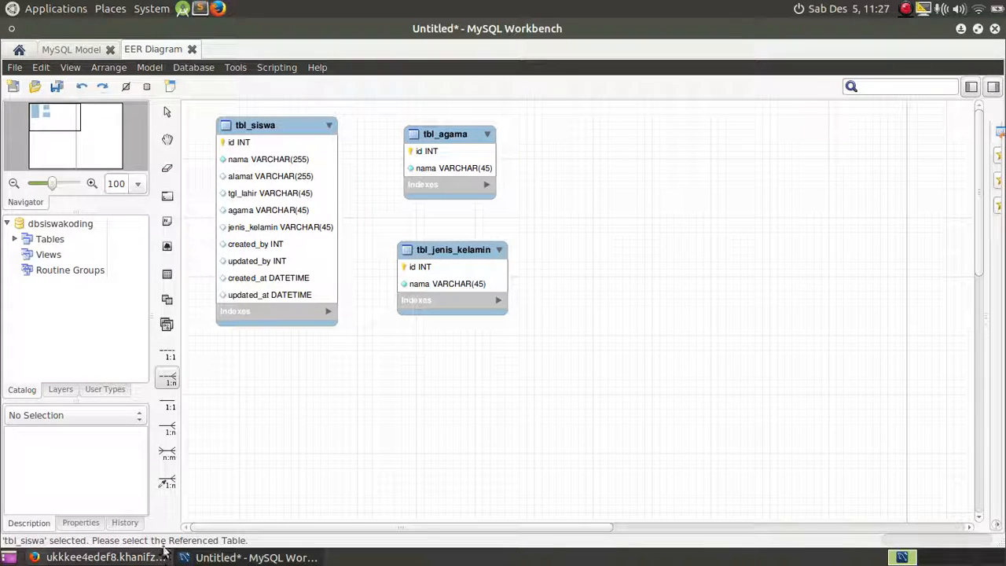
pyautogui.click(461, 133)
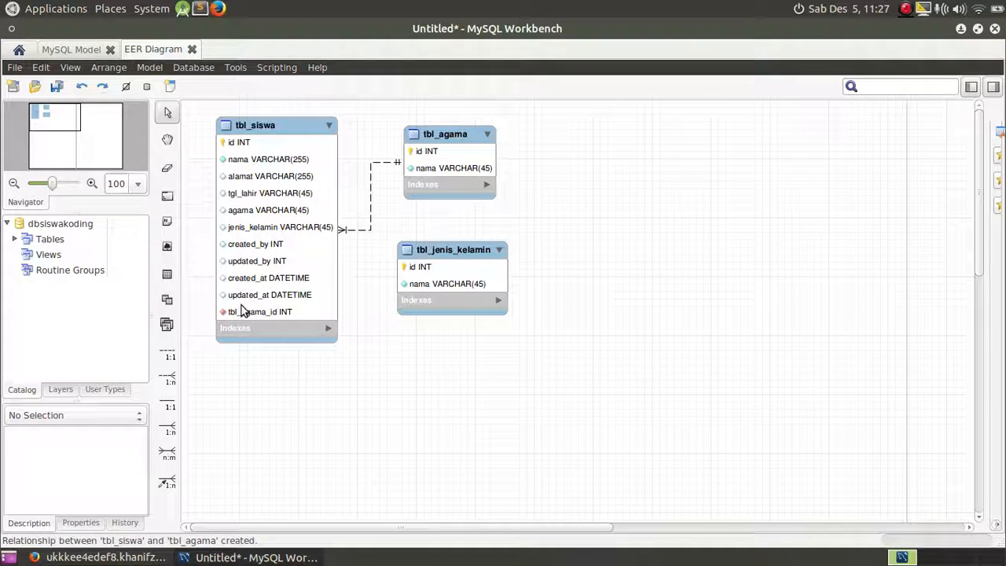
# - Link tbl_siswa to tbl_jenis_kelamin with a non-identifying 1:n relationship and shift tbl_jenis_kelamin away from tbl_siswa
pyautogui.click(170, 382)
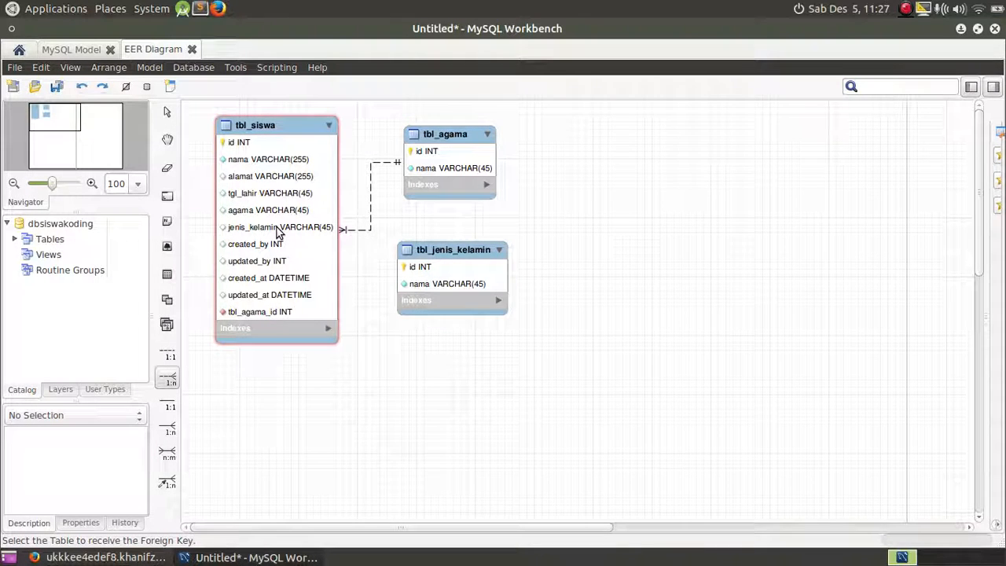
pyautogui.click(271, 183)
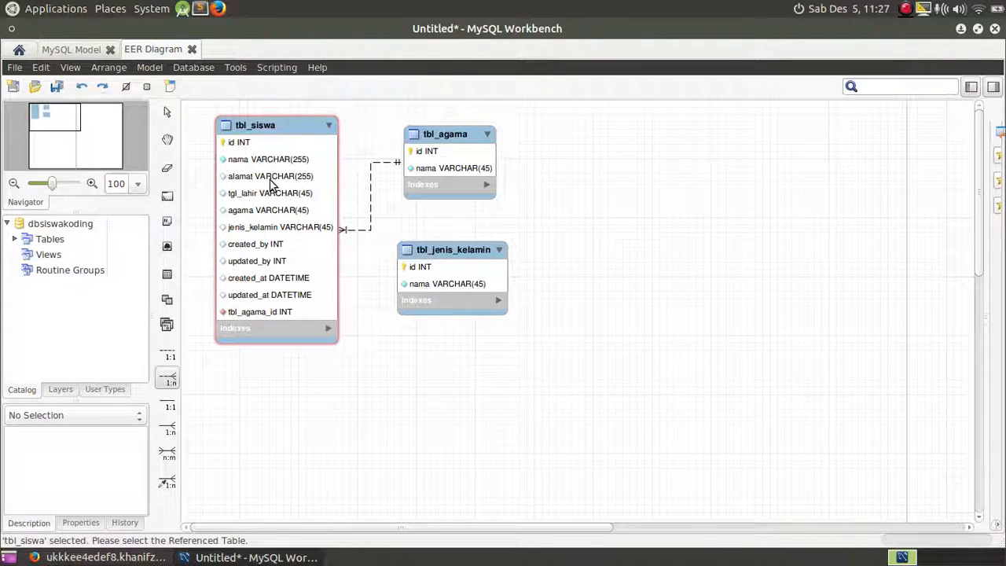
pyautogui.click(439, 254)
pyautogui.moveTo(438, 248); pyautogui.dragTo(478, 267)
# - Open the columns of tbl_siswa for editing and move tbl_agama_id up to directly below jenis_kelamin
pyautogui.doubleClick(257, 126)
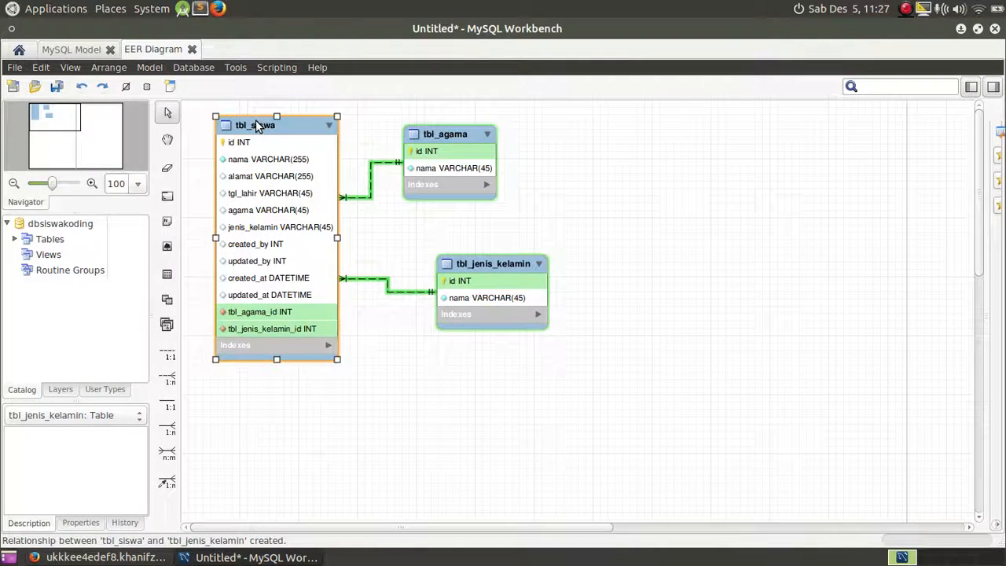
pyautogui.click(250, 350)
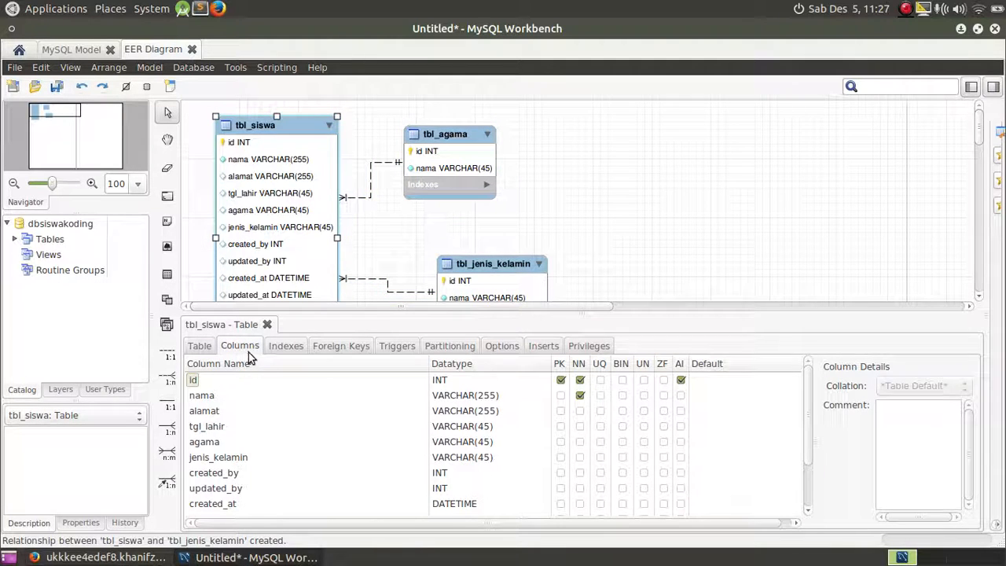
pyautogui.scroll(-2, 337, 496)
pyautogui.scroll(2, 338, 497)
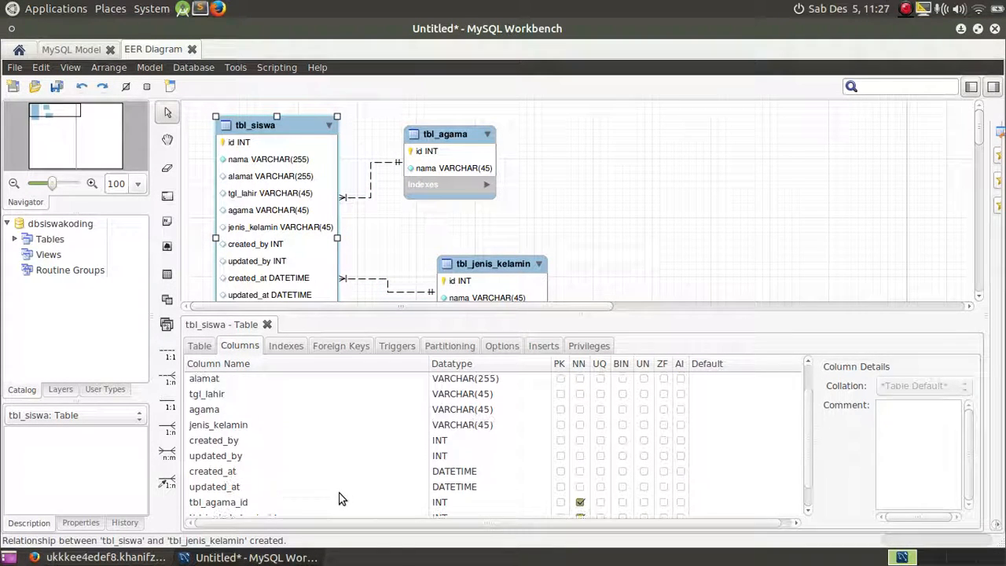
pyautogui.scroll(-2, 340, 498)
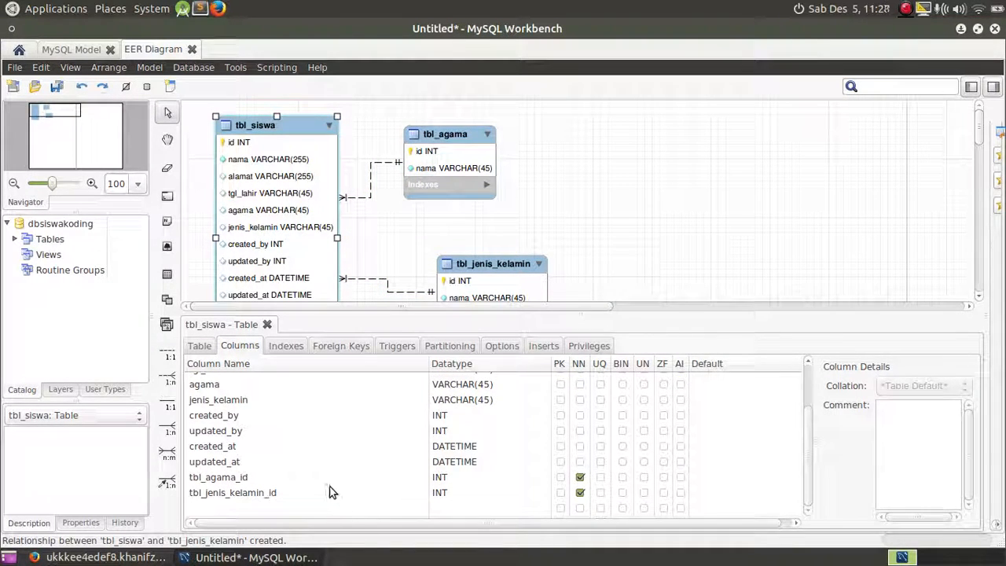
pyautogui.click(314, 477)
pyautogui.rightClick(315, 477)
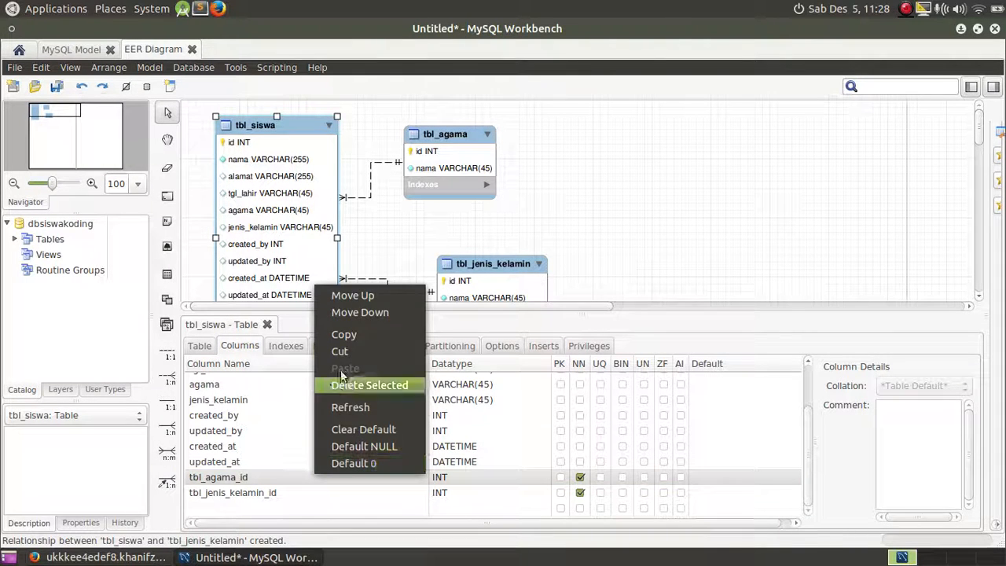
pyautogui.click(346, 297)
pyautogui.rightClick(297, 464)
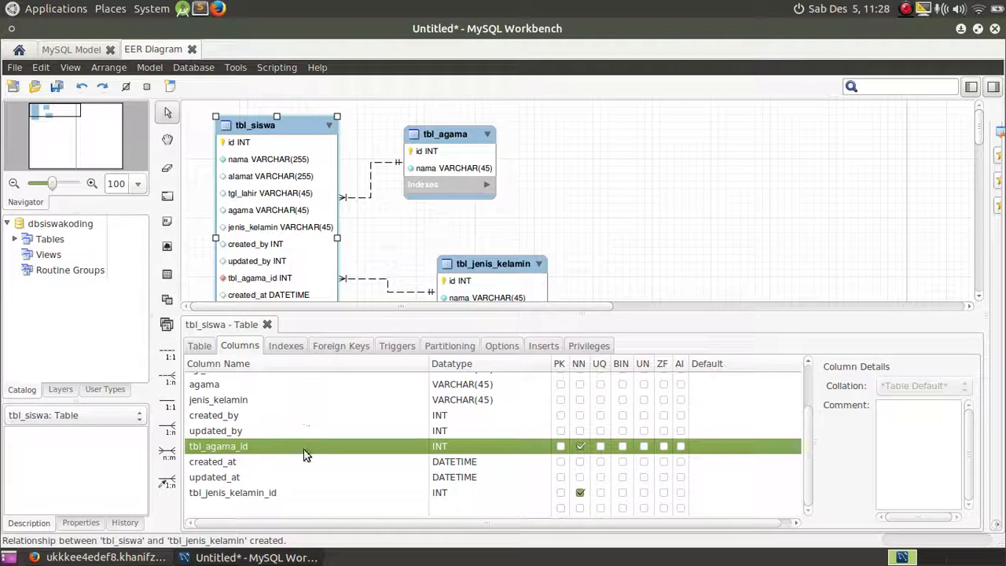
pyautogui.rightClick(305, 446)
pyautogui.click(333, 276)
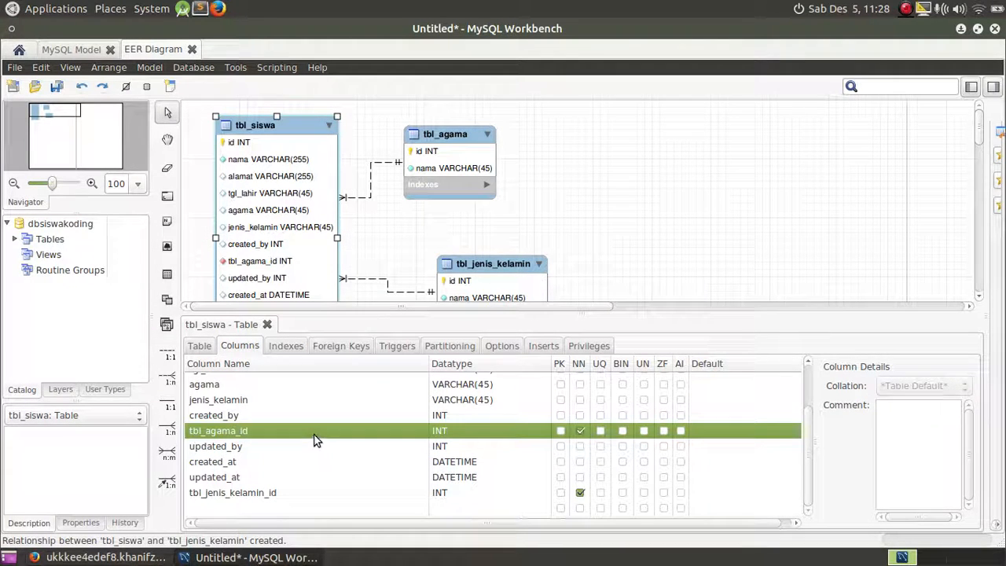
pyautogui.rightClick(314, 434)
pyautogui.click(338, 258)
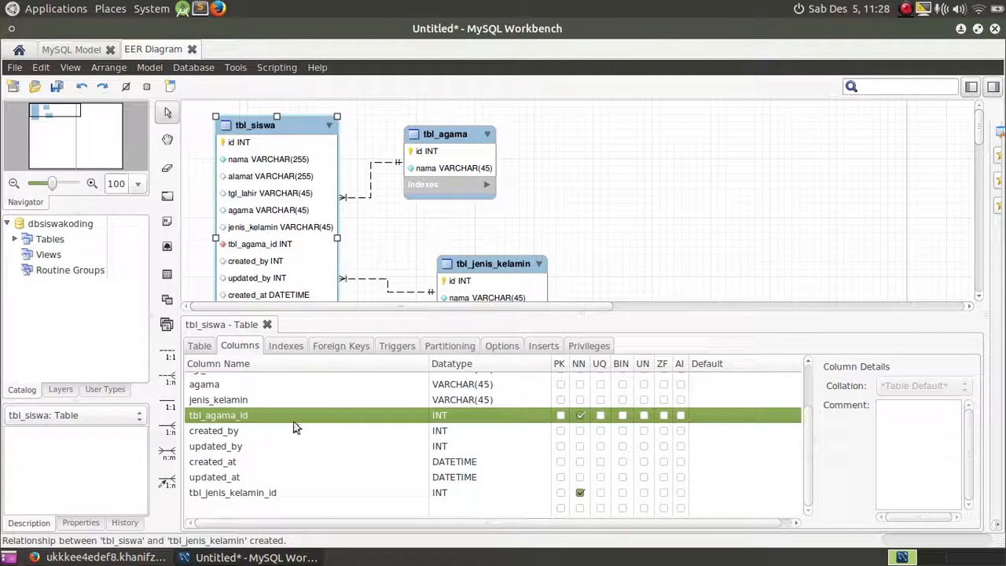
# - Move the tbl_jenis_kelamin_id column of tbl_siswa up to directly below tbl_agama_id
pyautogui.click(288, 493)
pyautogui.rightClick(289, 494)
pyautogui.click(317, 317)
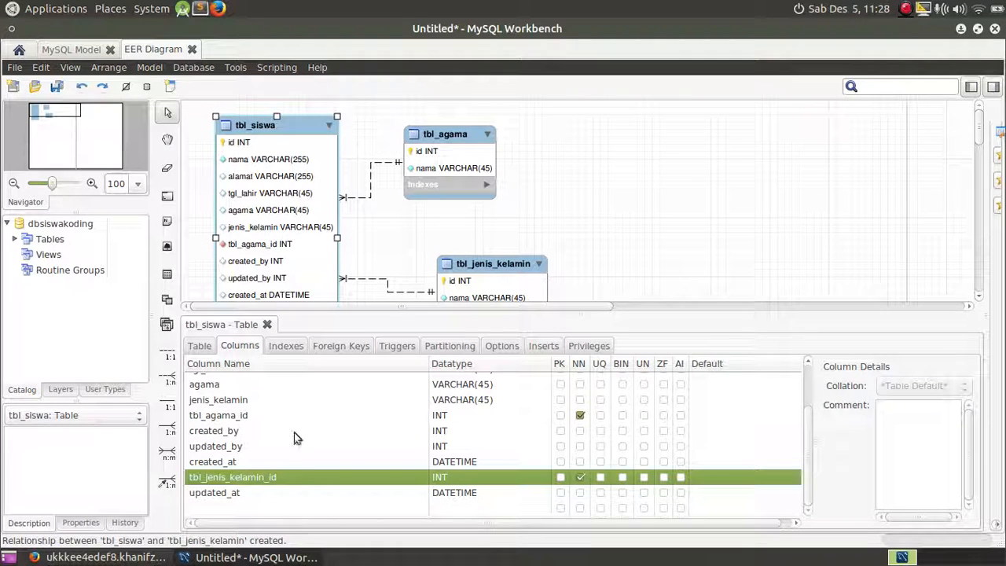
pyautogui.rightClick(293, 477)
pyautogui.click(313, 317)
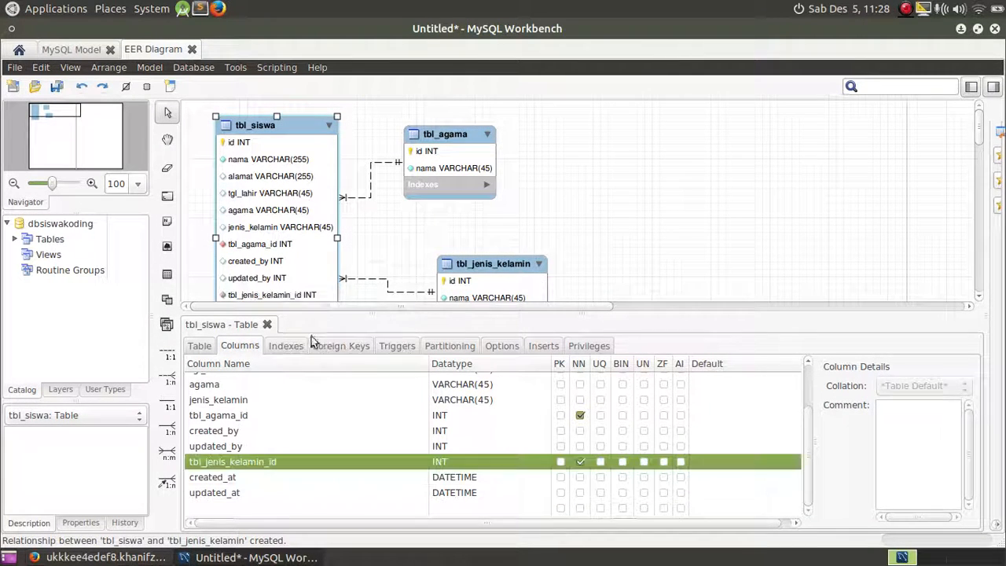
pyautogui.rightClick(309, 459)
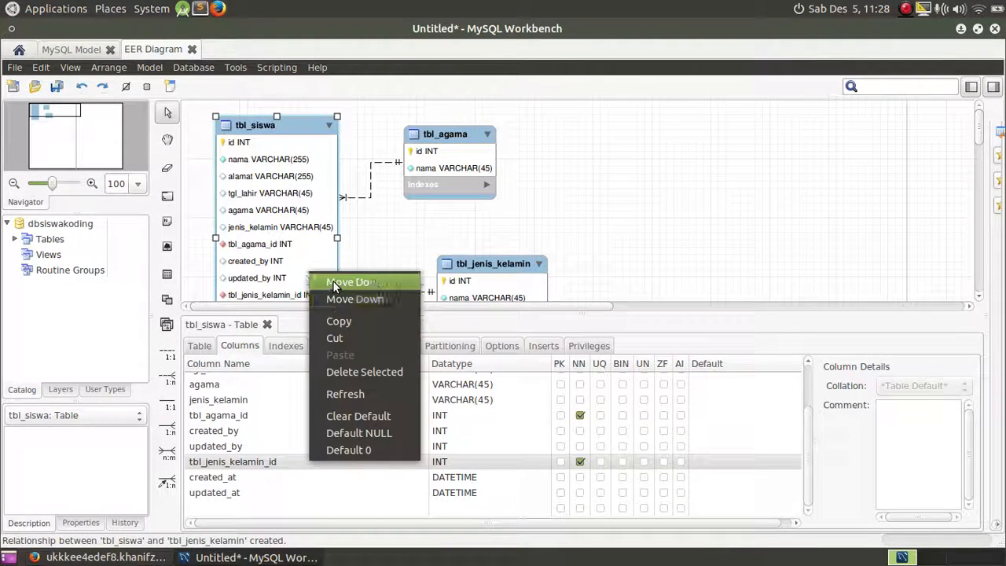
pyautogui.click(340, 282)
pyautogui.rightClick(285, 445)
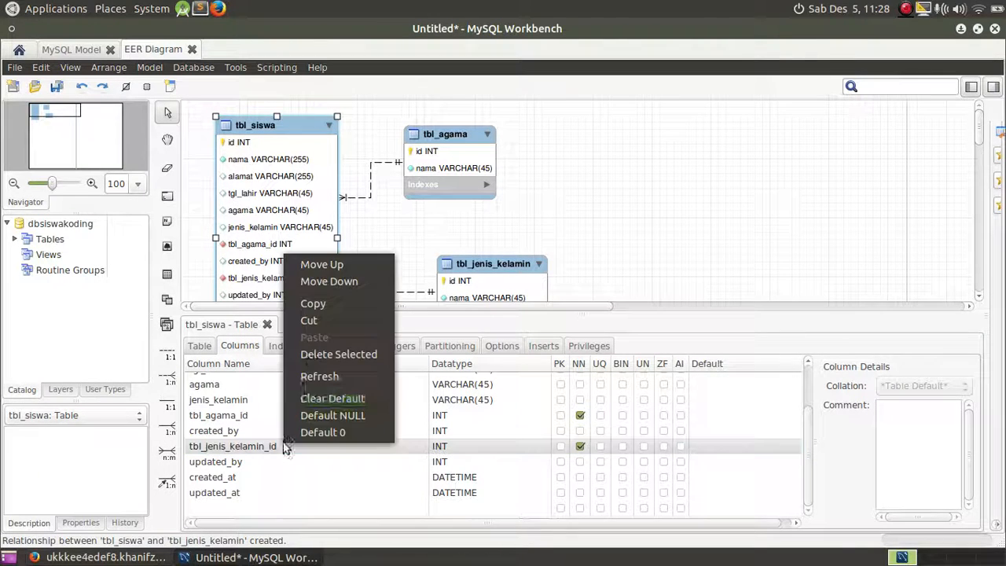
pyautogui.click(313, 265)
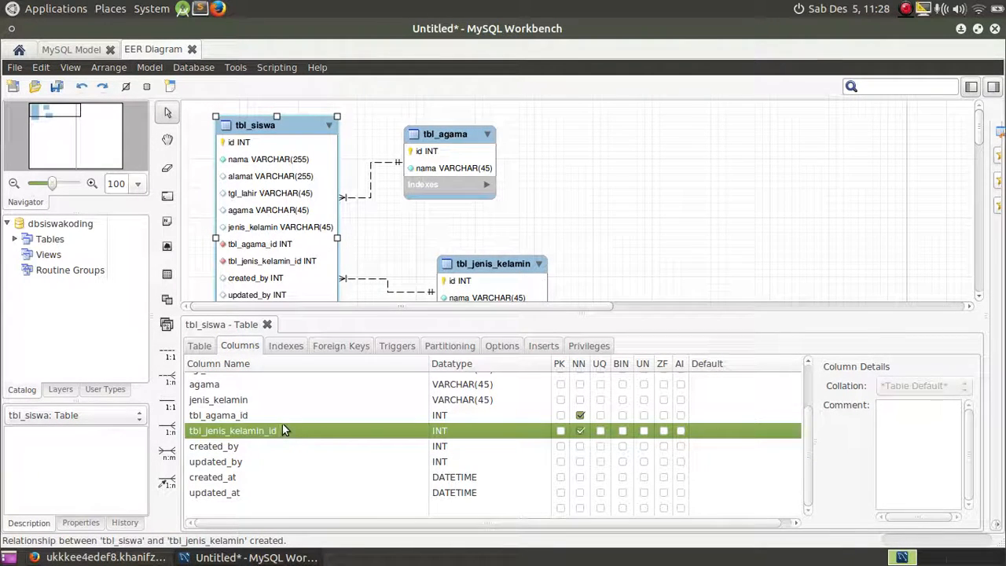
# - Delete the old agama and jenis_kelamin VARCHAR columns from tbl_siswa
pyautogui.rightClick(259, 385)
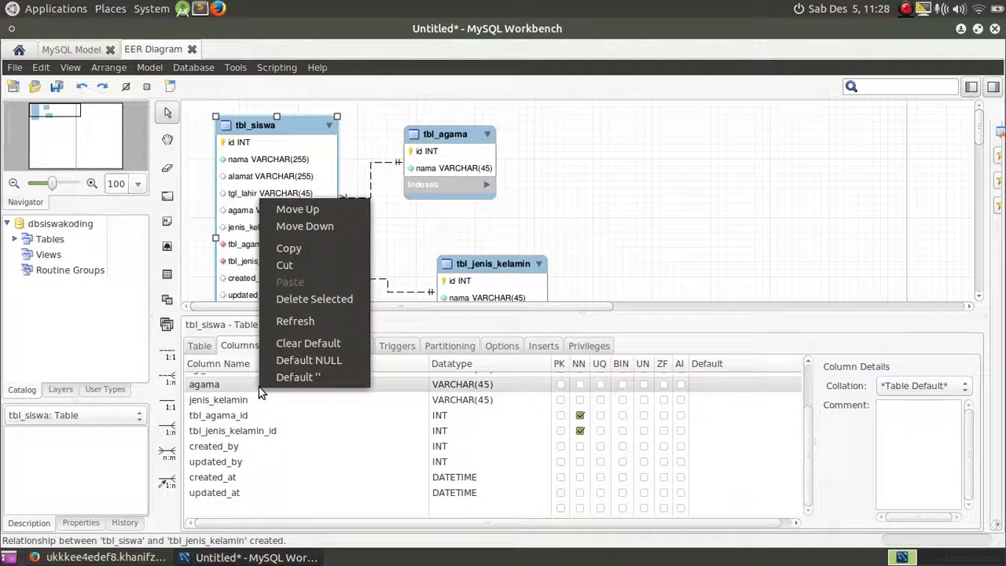
pyautogui.click(299, 300)
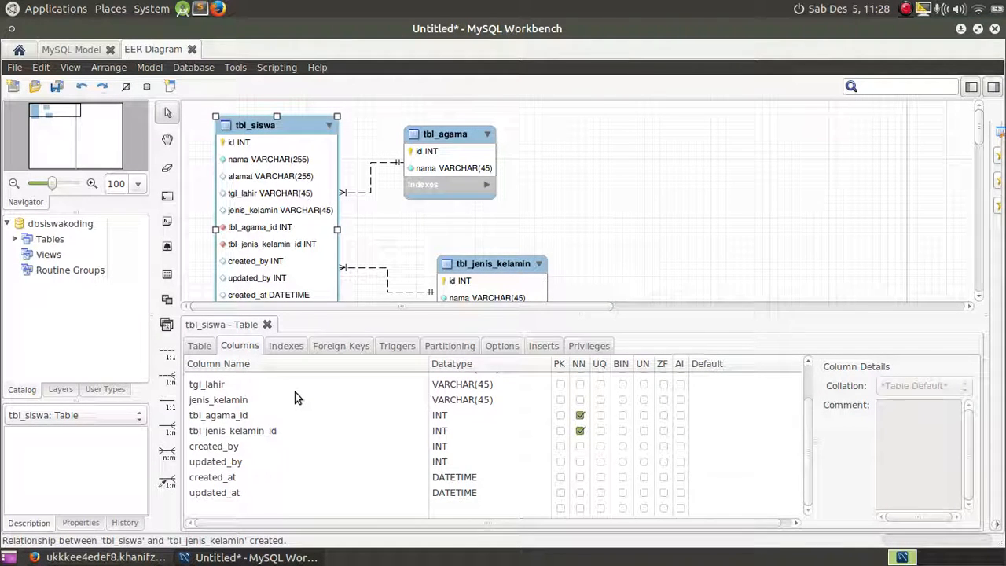
pyautogui.scroll(2, 294, 397)
pyautogui.rightClick(276, 425)
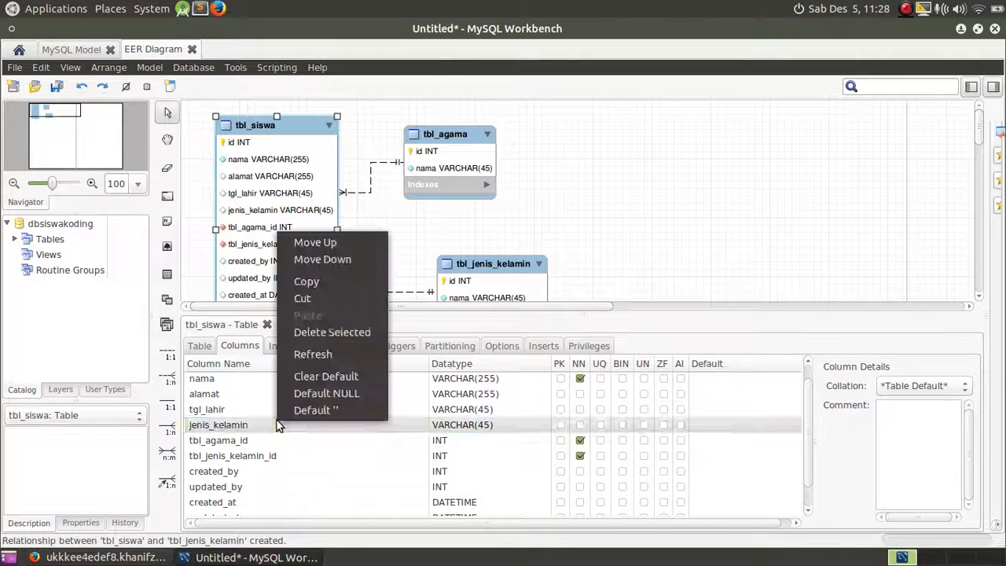
pyautogui.click(314, 332)
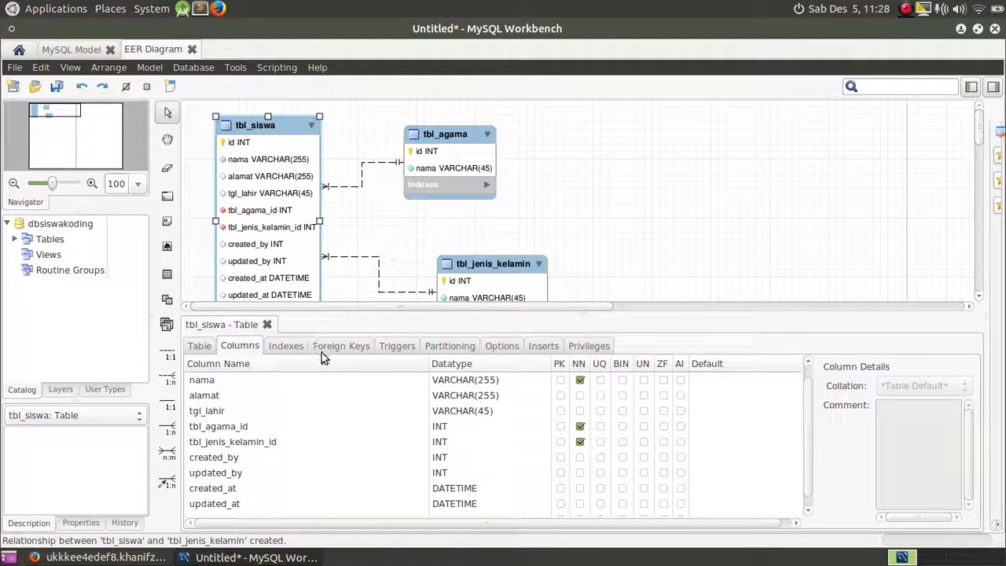
# - Rename the tbl_agama_id foreign key column of tbl_siswa to id_agama
pyautogui.click(287, 425)
pyautogui.click(287, 425)
pyautogui.click(288, 425)
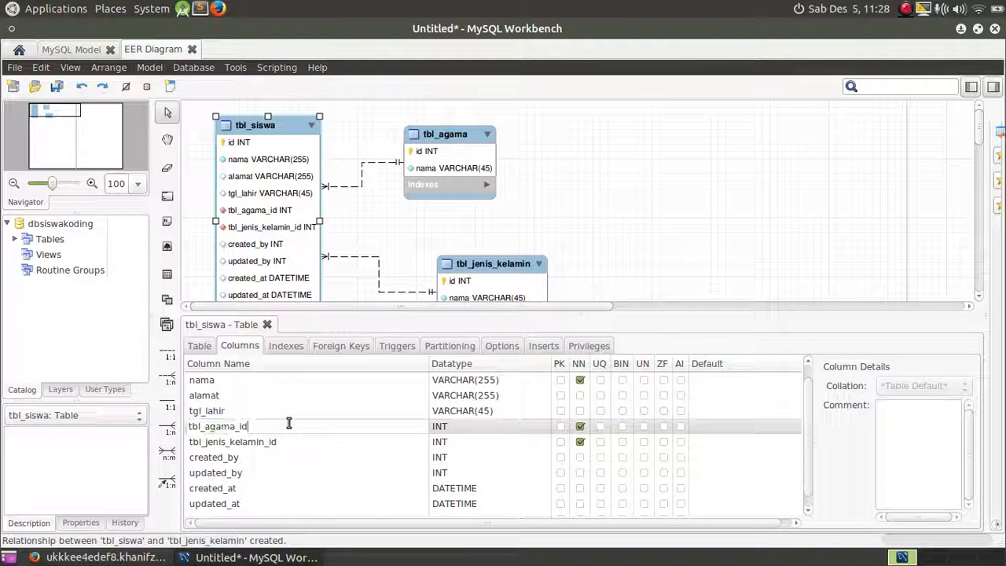
pyautogui.press('Left')
pyautogui.press('Left')
pyautogui.hotkey('shift', 'Left')
pyautogui.hotkey('shift', 'Left')
pyautogui.hotkey('shift', 'Left')
pyautogui.hotkey('shift', 'Left')
pyautogui.hotkey('shift', 'Left')
pyautogui.hotkey('shift', 'Left')
pyautogui.hotkey('shift', 'Left')
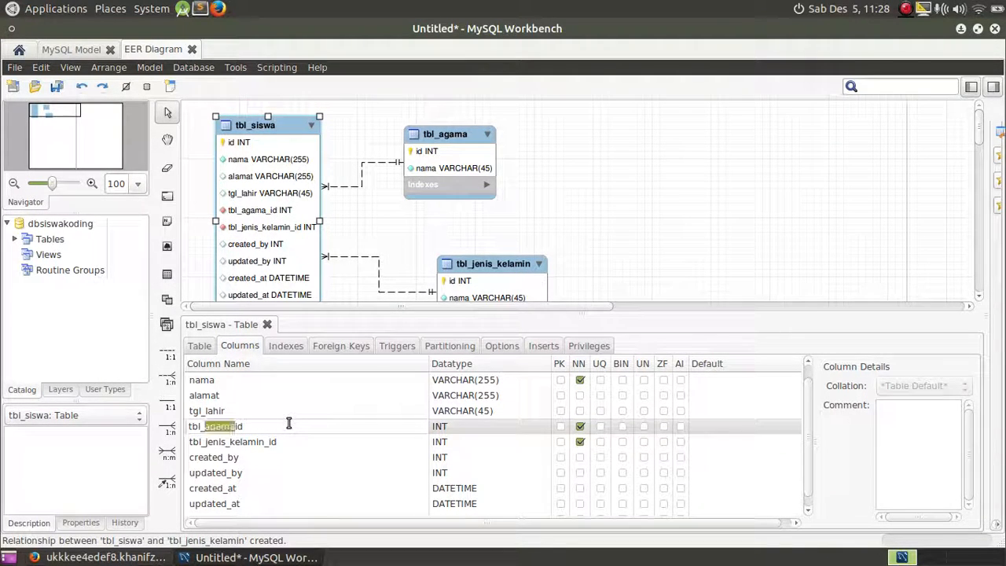
pyautogui.press('BackSpace')
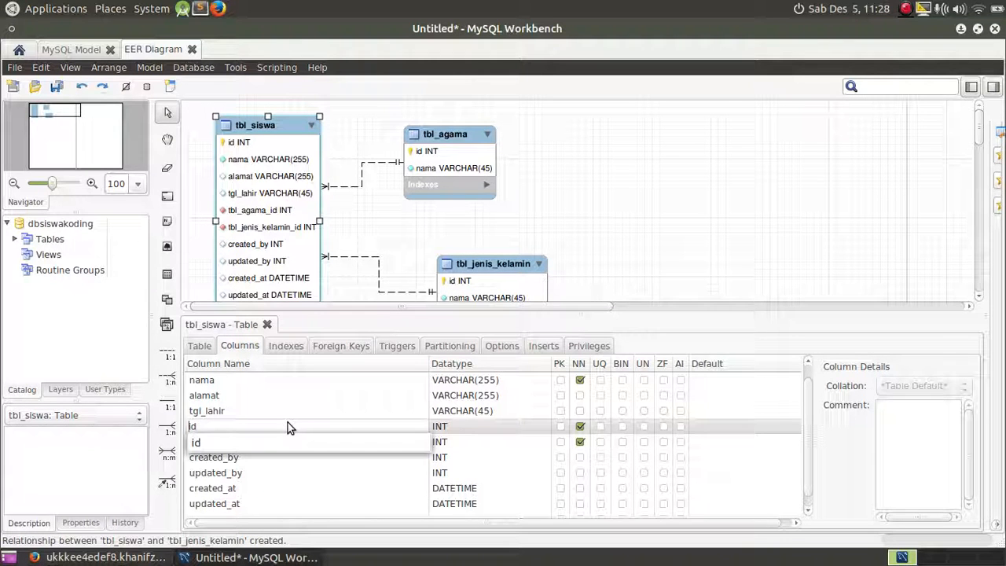
pyautogui.press('Right')
pyautogui.press('Right')
pyautogui.write('_agama')
pyautogui.press('Return')
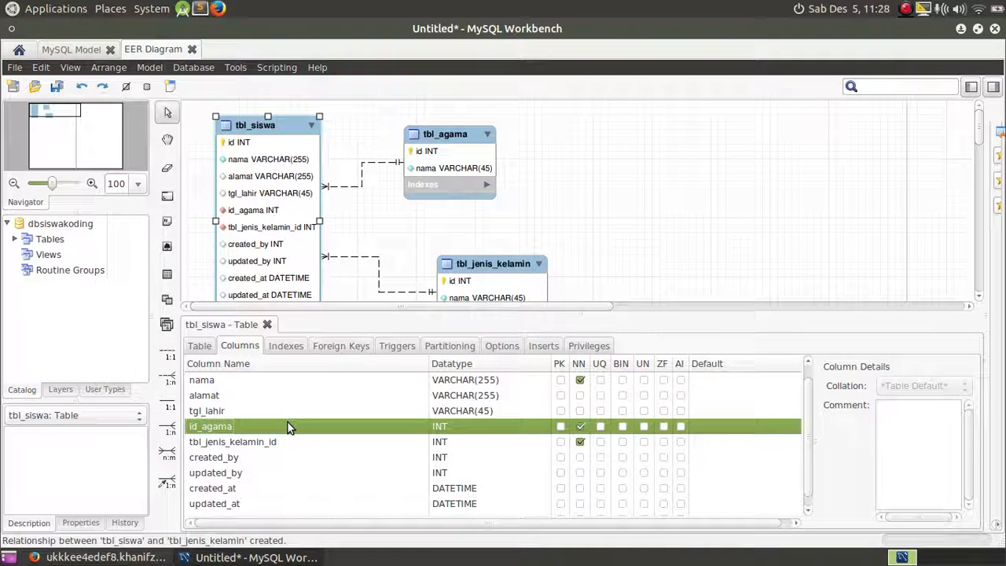
# - Rename the tbl_jenis_kelamin_id foreign key column of tbl_siswa to id_jenis_kelamin
pyautogui.click(295, 442)
pyautogui.click(295, 443)
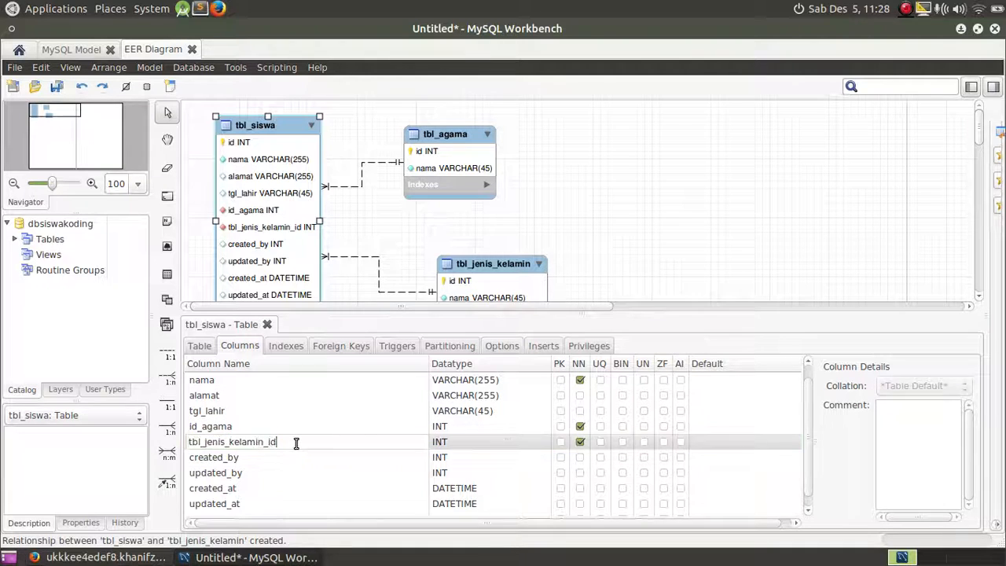
pyautogui.press('Left')
pyautogui.press('Left')
pyautogui.press('BackSpace')
pyautogui.hotkey('shift', 'Home')
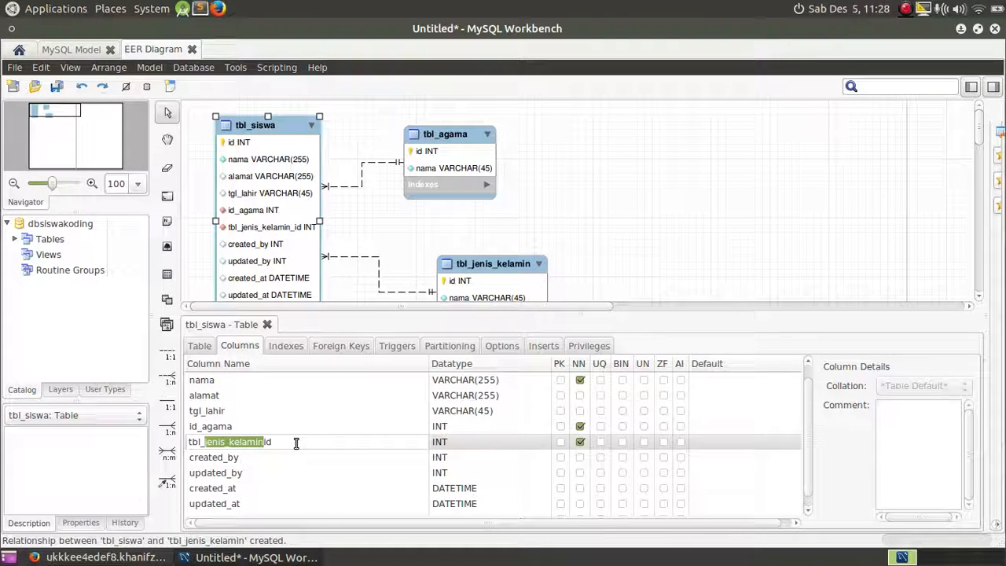
pyautogui.press('BackSpace')
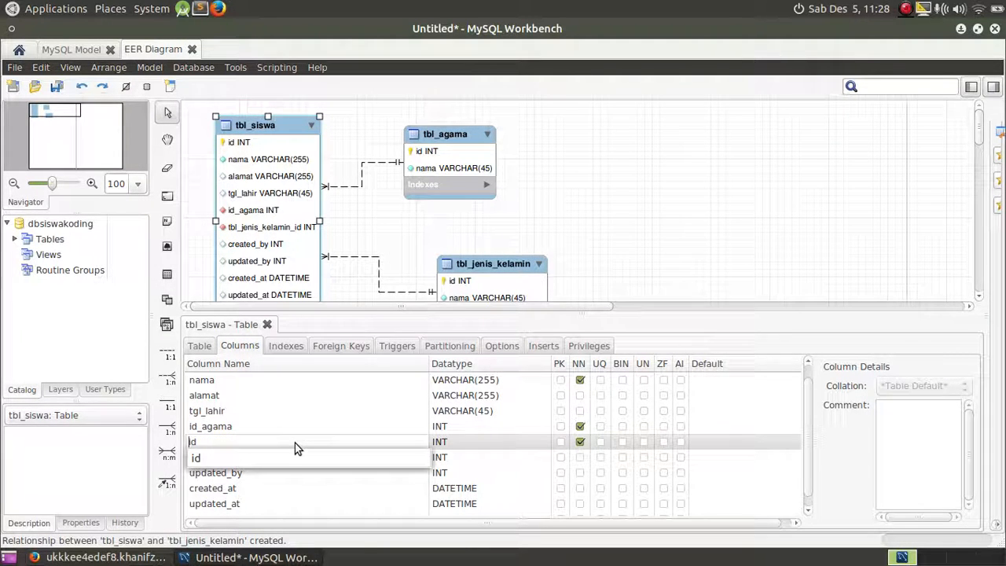
pyautogui.press('Right')
pyautogui.press('Right')
pyautogui.write('_jenis_kelamin')
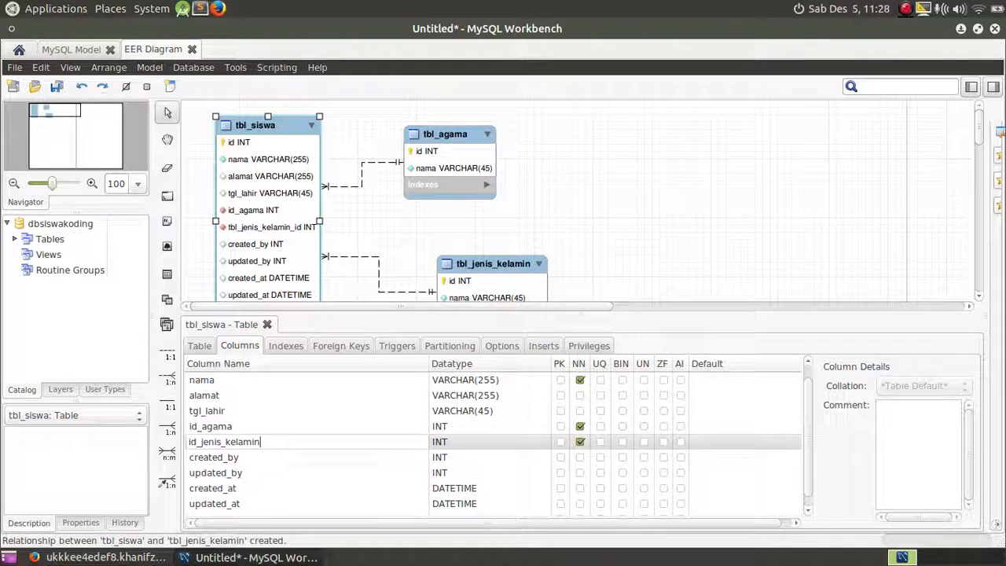
pyautogui.press('Return')
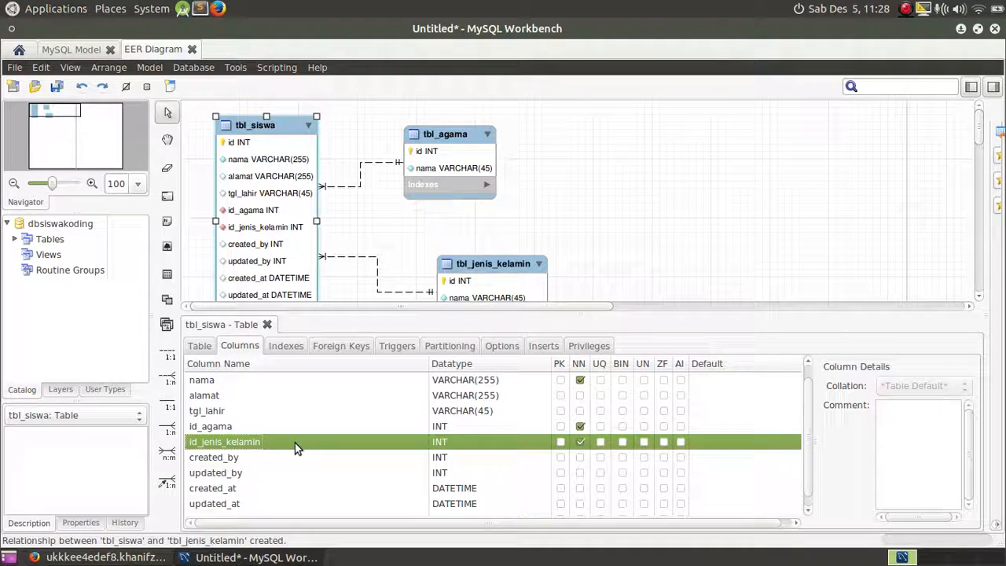
# - Close the tbl_siswa editor and move tbl_jenis_kelamin in the diagram to just below tbl_agama
pyautogui.click(267, 324)
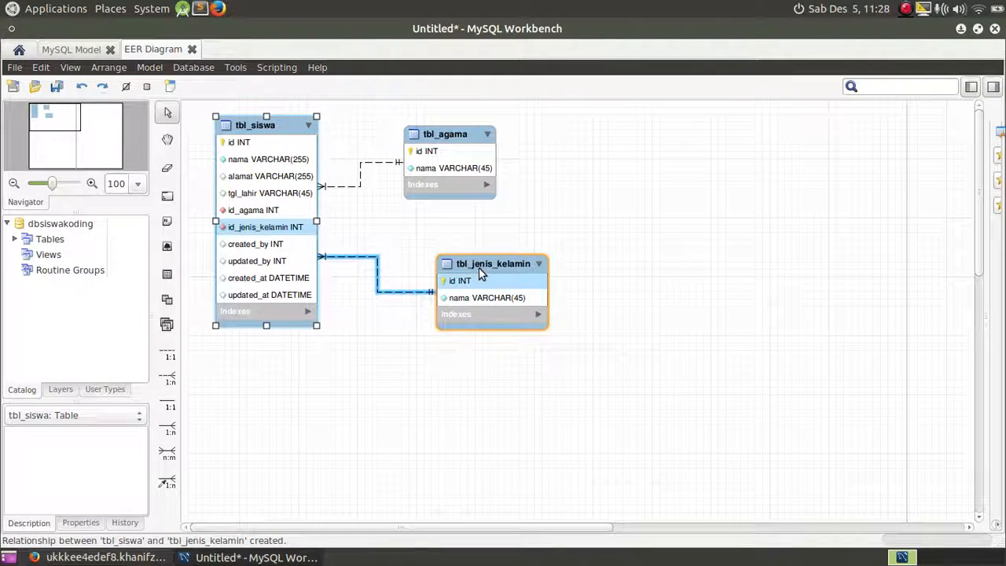
pyautogui.moveTo(479, 268); pyautogui.dragTo(451, 249)
pyautogui.click(353, 128)
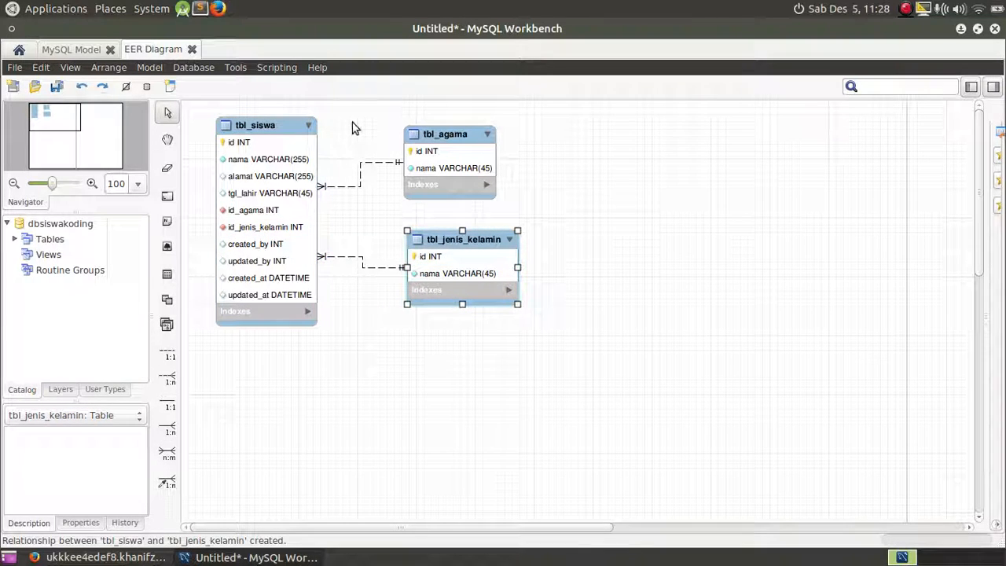
# - Add insert rows to tbl_agama with the nama values Islam, Kristen and Hindu, leaving id empty
pyautogui.doubleClick(439, 133)
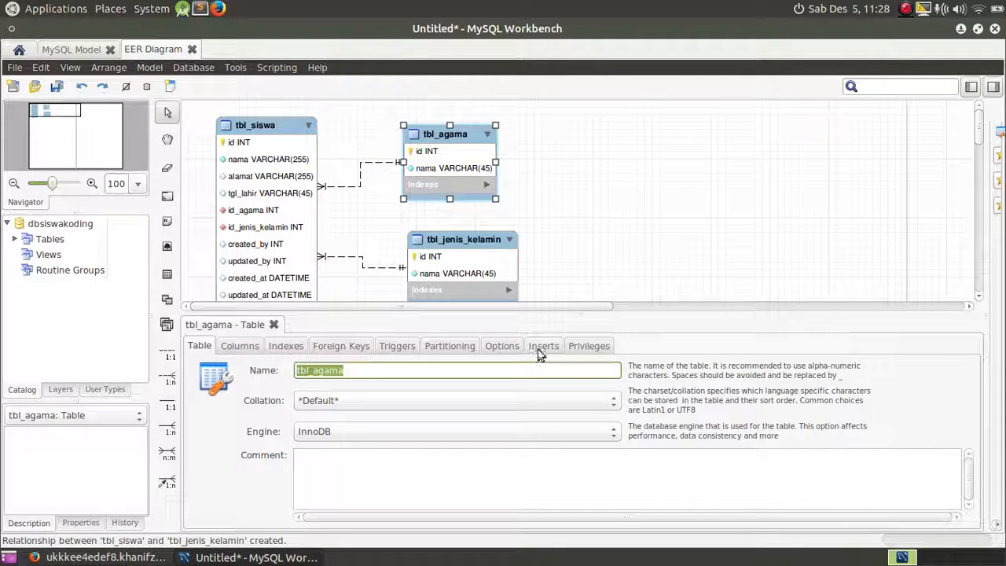
pyautogui.click(542, 346)
pyautogui.doubleClick(349, 408)
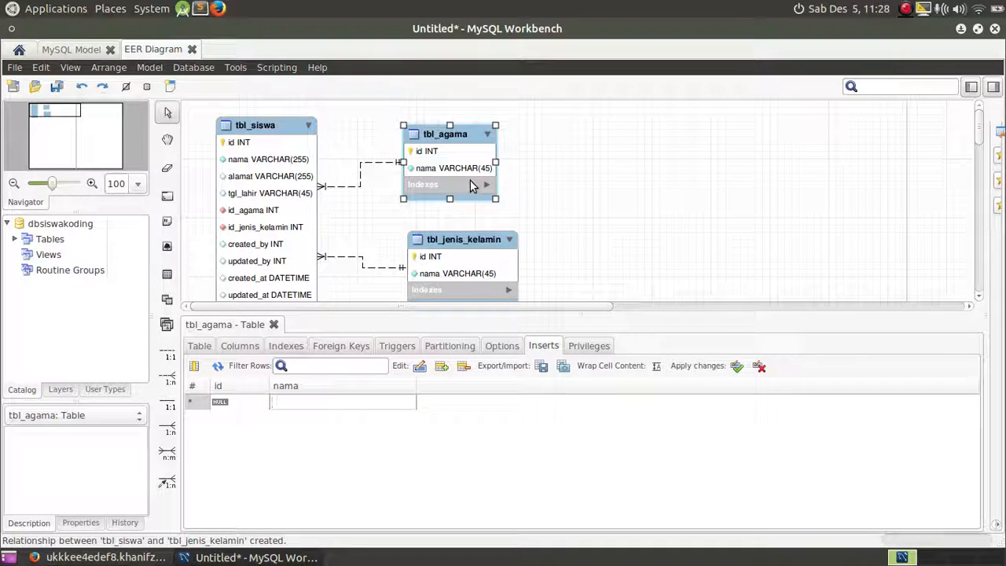
pyautogui.write('Islam')
pyautogui.press('Return')
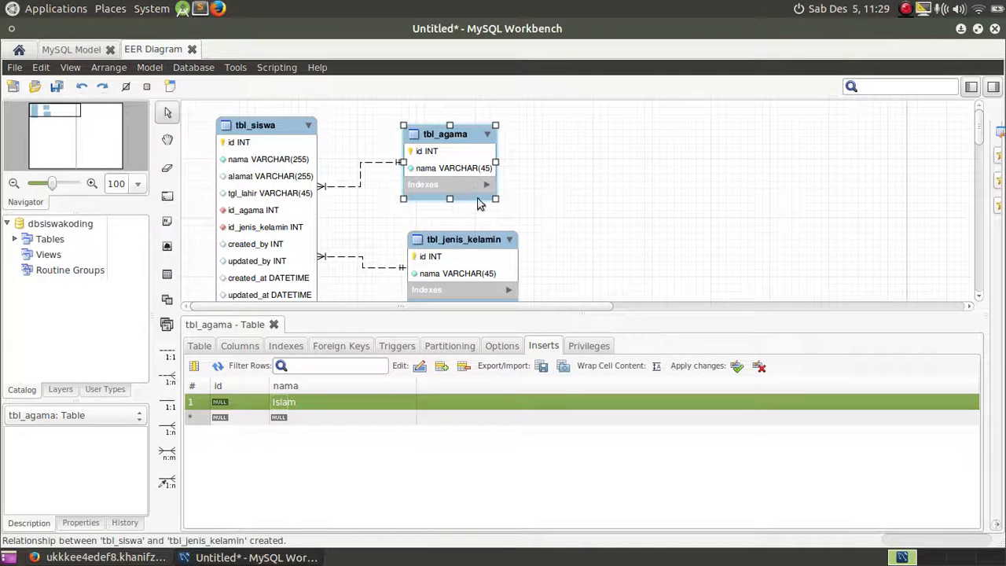
pyautogui.doubleClick(349, 416)
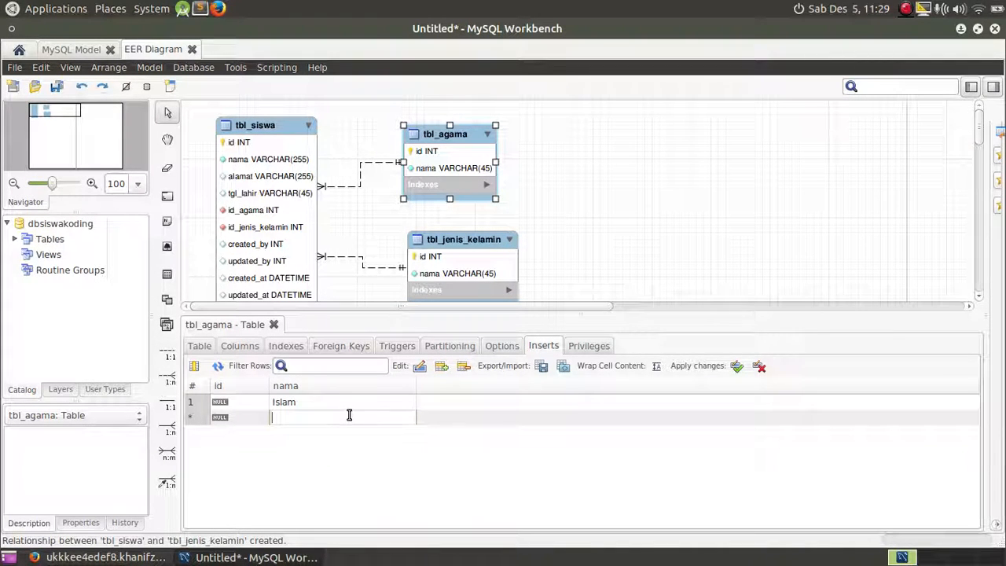
pyautogui.write('Kristen')
pyautogui.press('Return')
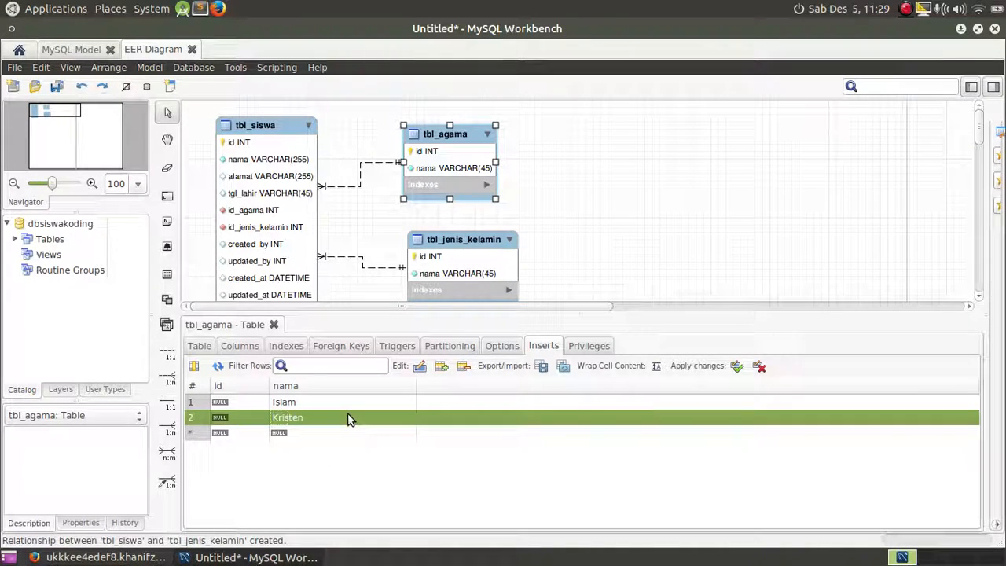
pyautogui.doubleClick(350, 432)
pyautogui.write('Hindu')
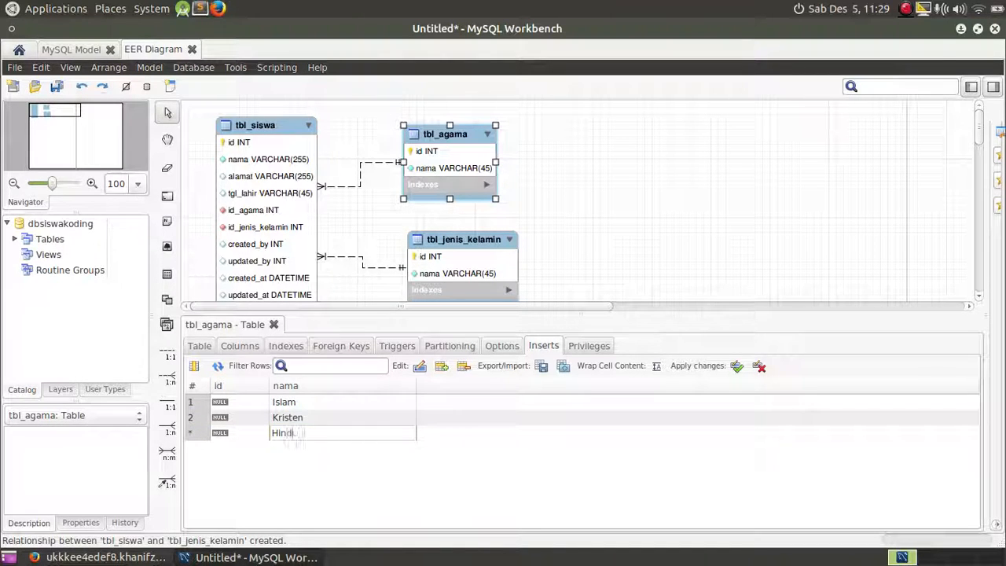
pyautogui.press('Return')
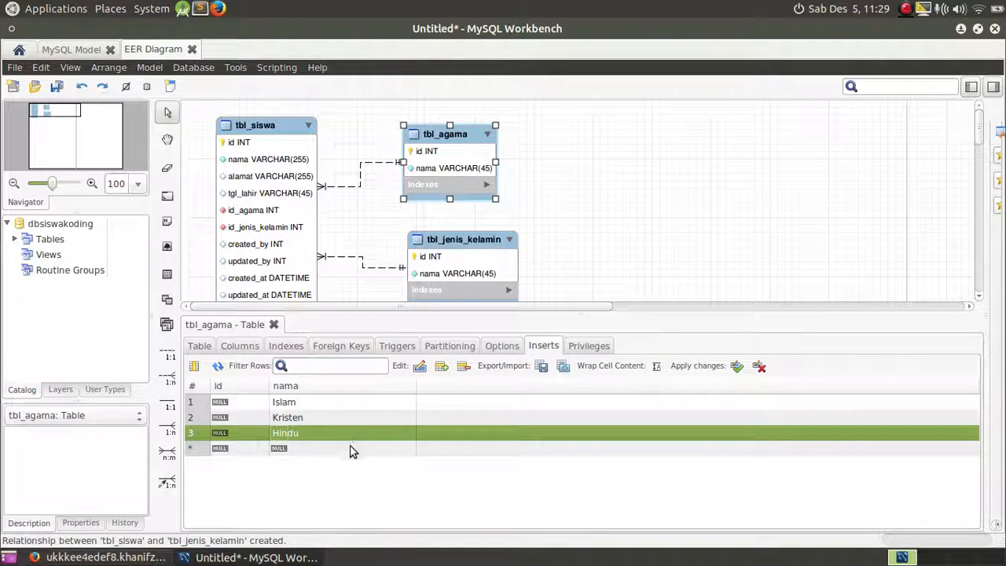
# - Add the nama rows Budha, Protestan and Konghucu to the tbl_agama inserts and apply the changes
pyautogui.doubleClick(352, 449)
pyautogui.write('Budha')
pyautogui.press('Return')
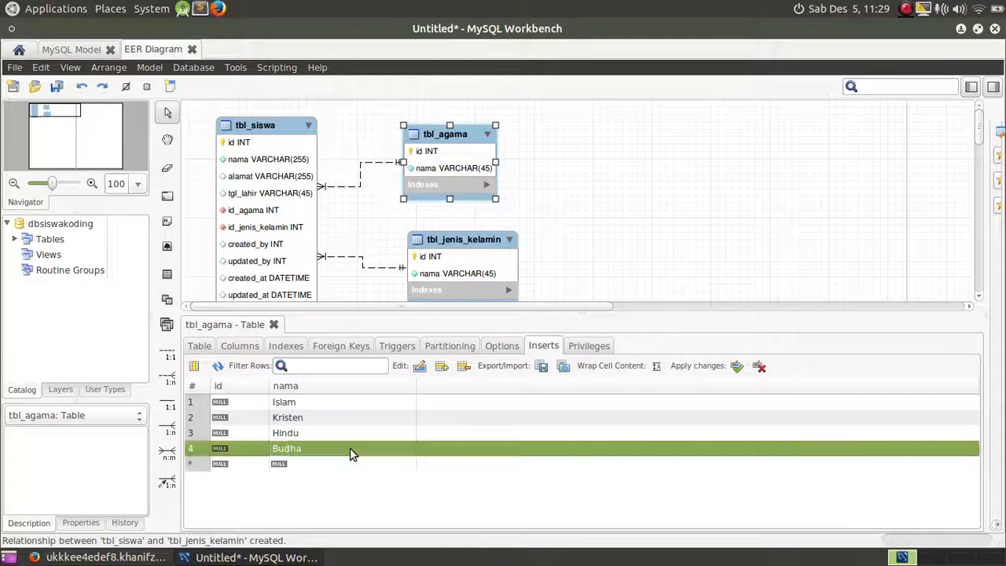
pyautogui.doubleClick(351, 465)
pyautogui.write('Pro')
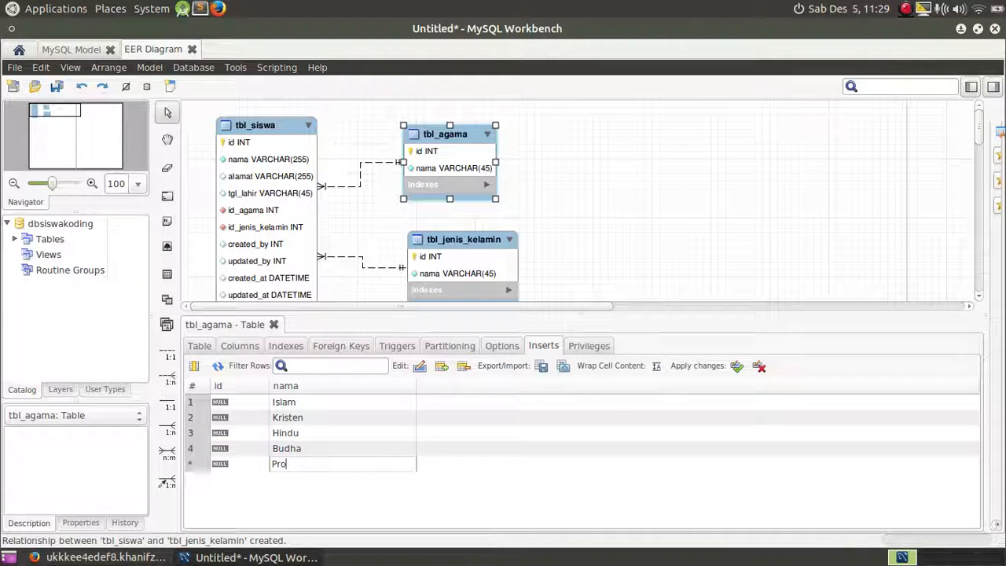
pyautogui.write('testan')
pyautogui.press('Return')
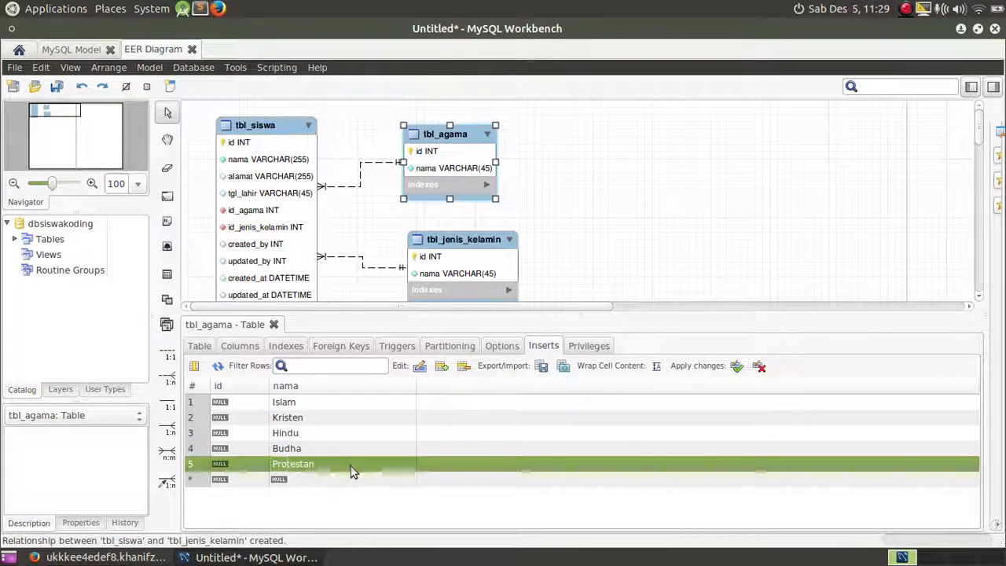
pyautogui.click(351, 482)
pyautogui.doubleClick(351, 481)
pyautogui.write('Konghucu')
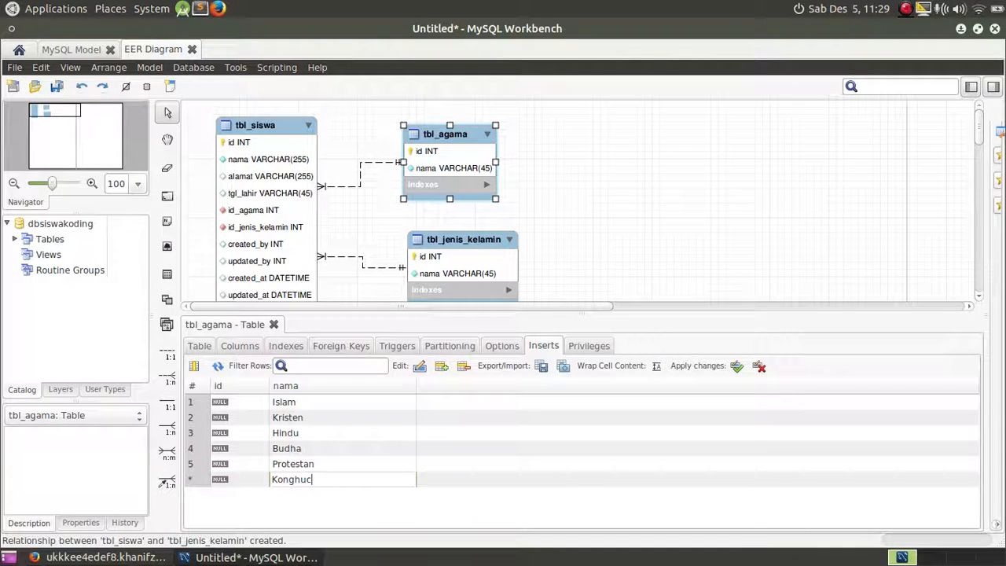
pyautogui.press('Return')
pyautogui.click(356, 494)
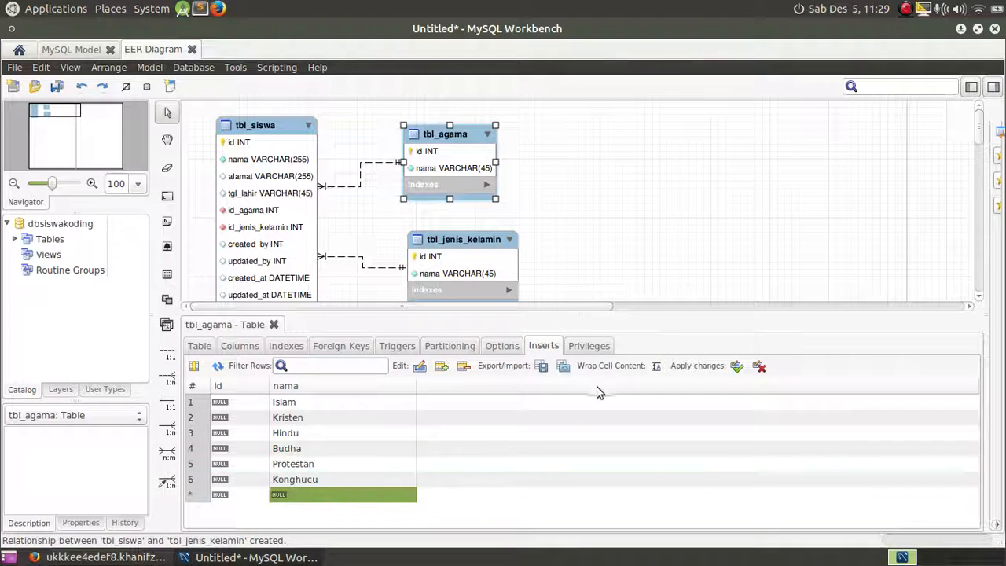
pyautogui.click(736, 367)
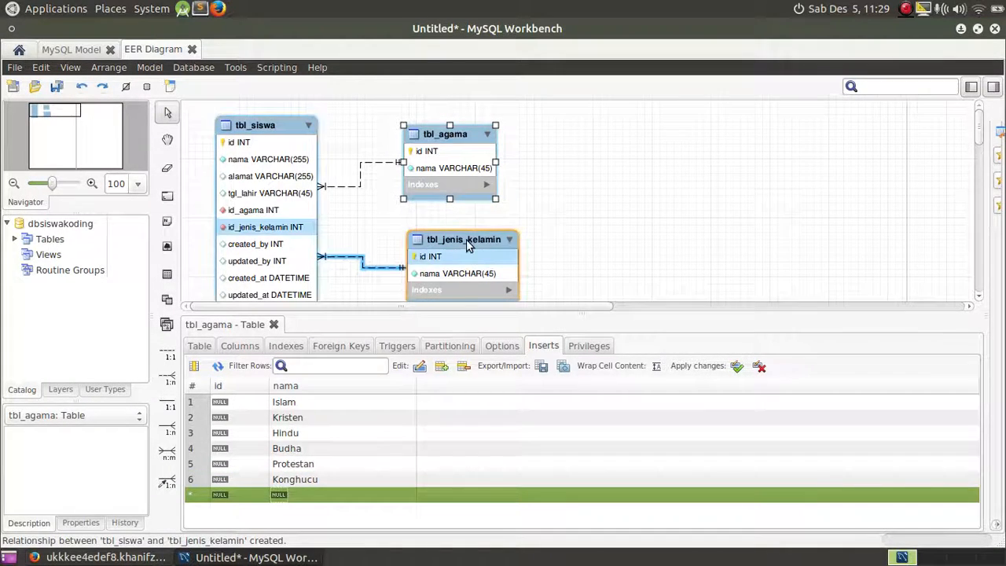
# - Add insert rows to tbl_jenis_kelamin with the nama values Laki-laki and Perempuan and apply the changes
pyautogui.click(466, 239)
pyautogui.doubleClick(364, 403)
pyautogui.write('La')
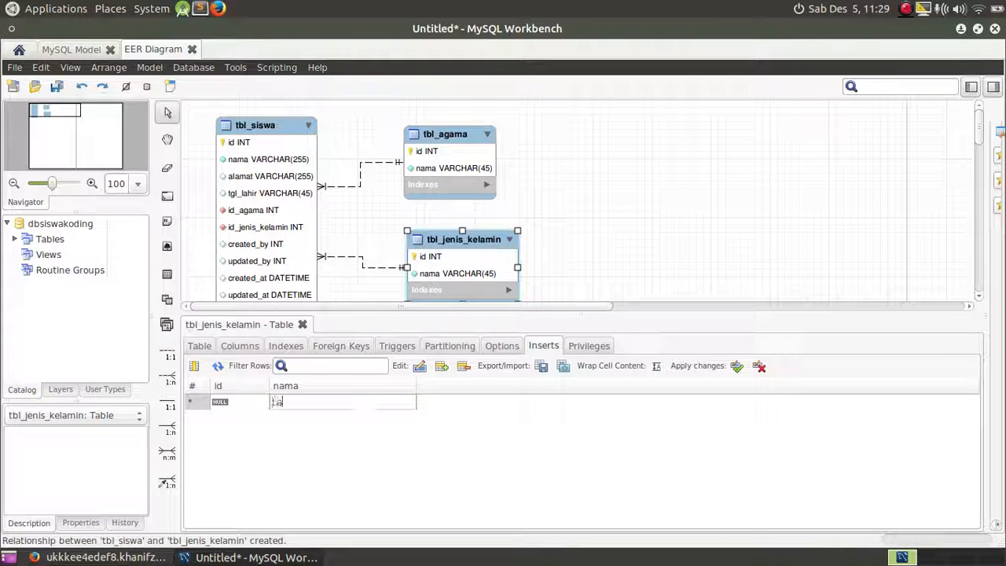
pyautogui.write('ki-laki')
pyautogui.press('Return')
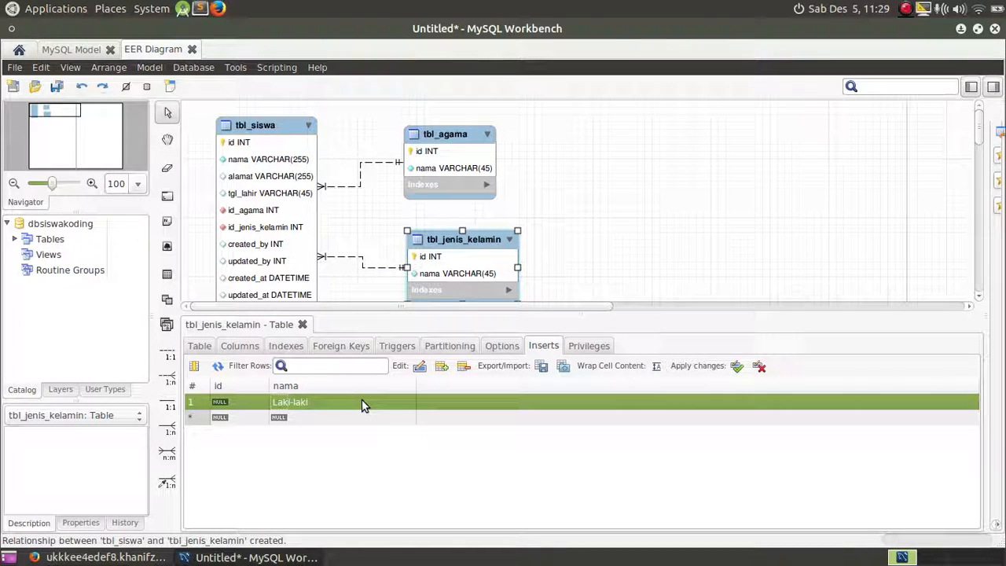
pyautogui.doubleClick(369, 418)
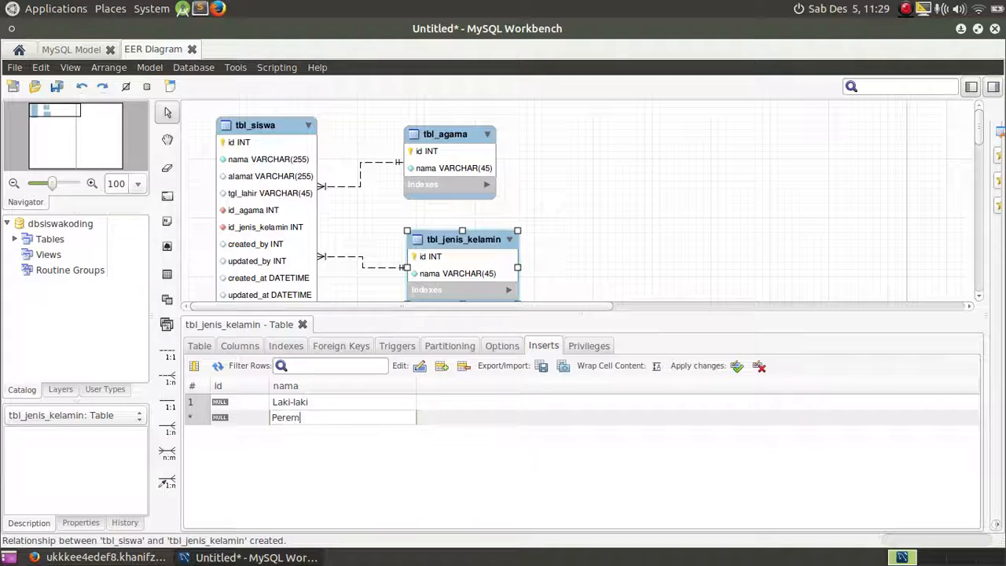
pyautogui.write('Perempuan')
pyautogui.press('Return')
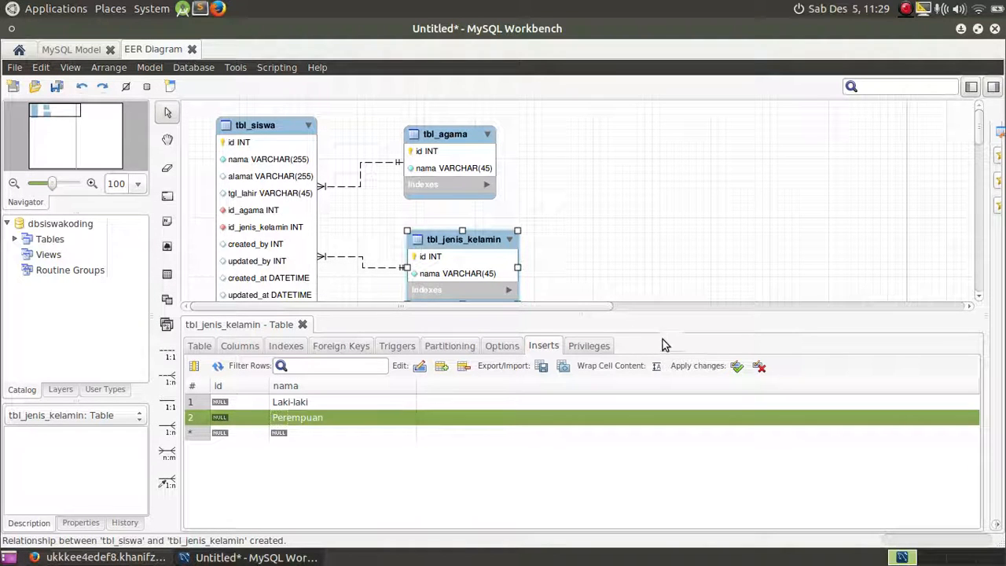
pyautogui.click(732, 372)
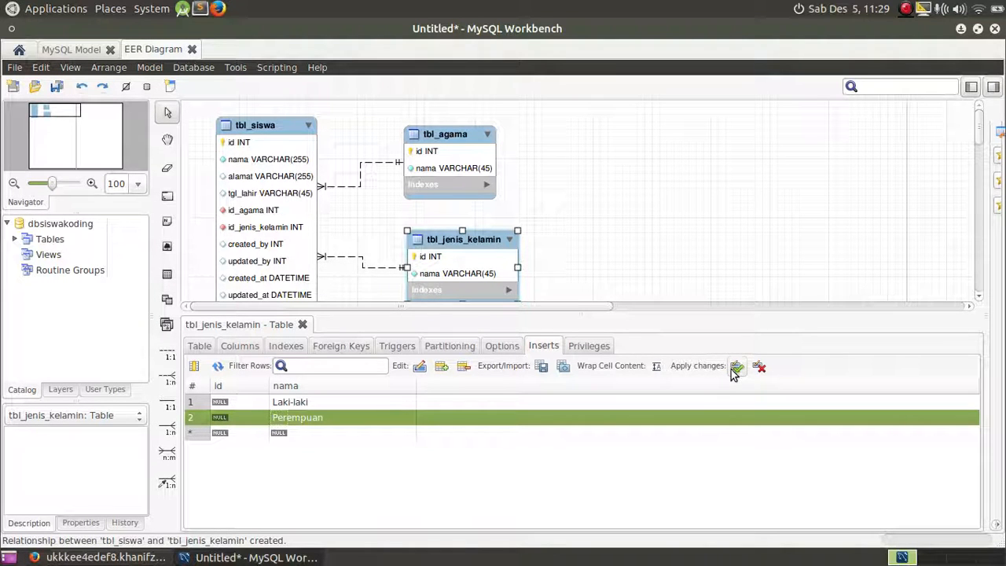
# - Close the tbl_jenis_kelamin table editor
pyautogui.click(302, 324)
pyautogui.click(232, 68)
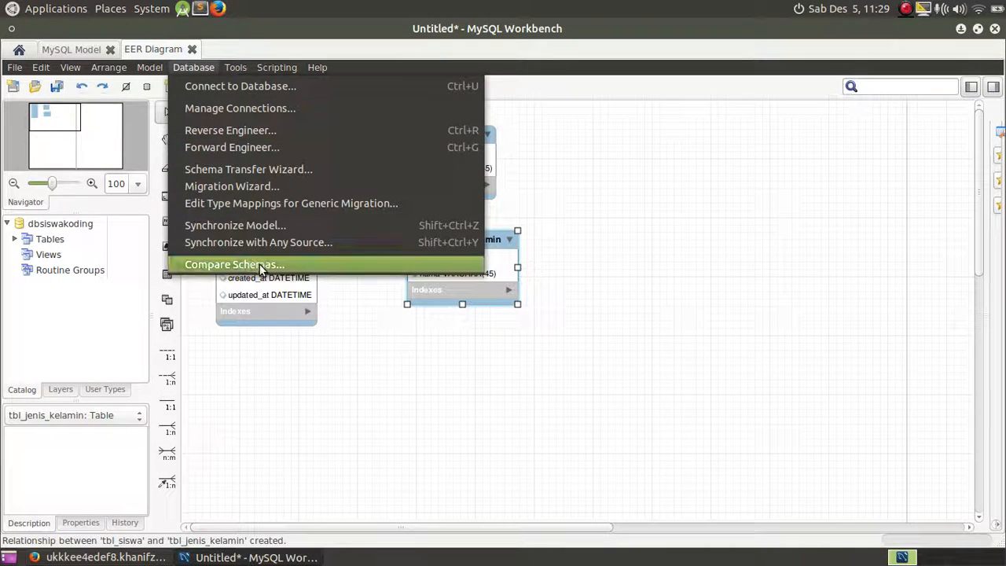
pyautogui.click(243, 145)
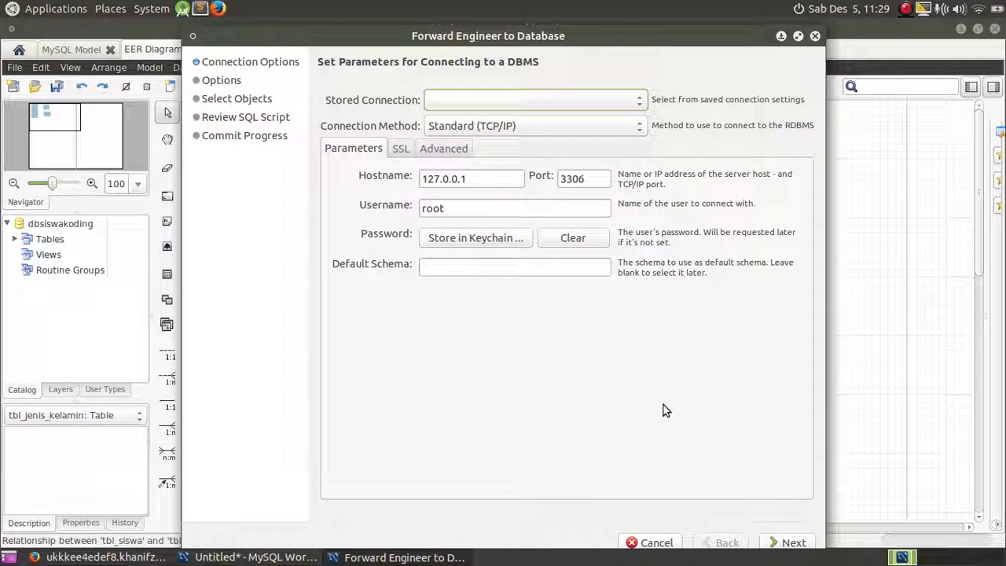
pyautogui.click(475, 107)
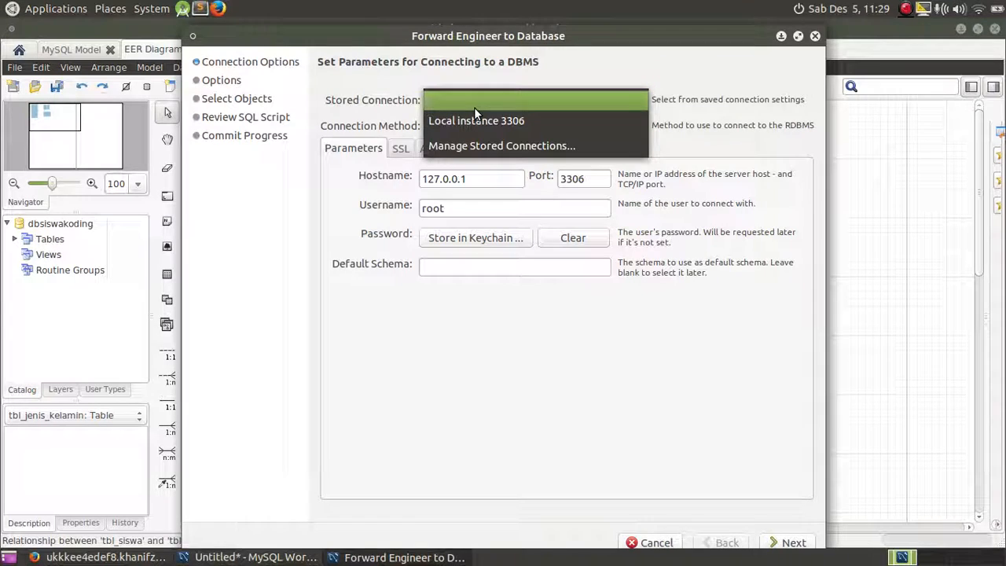
pyautogui.click(485, 355)
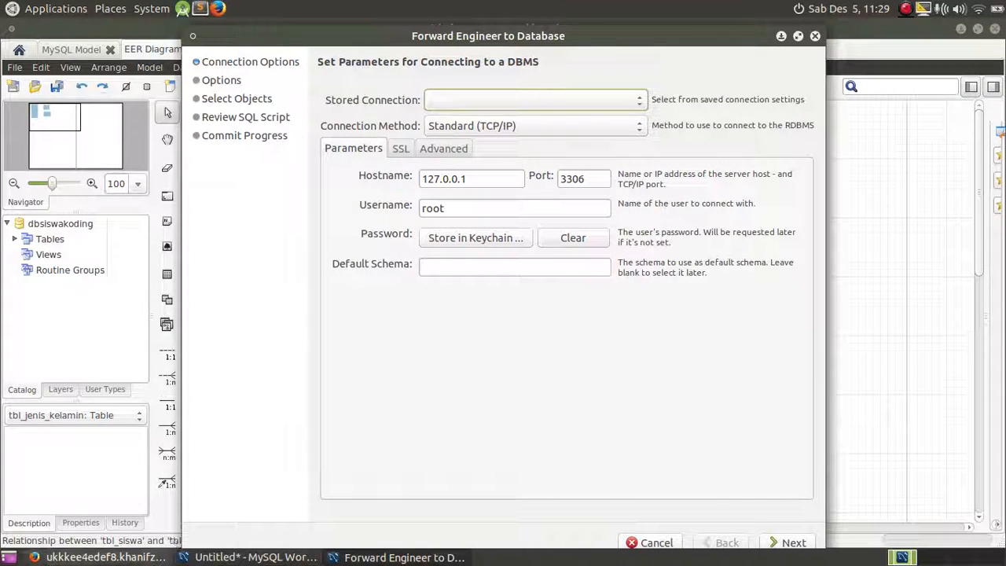
pyautogui.click(102, 558)
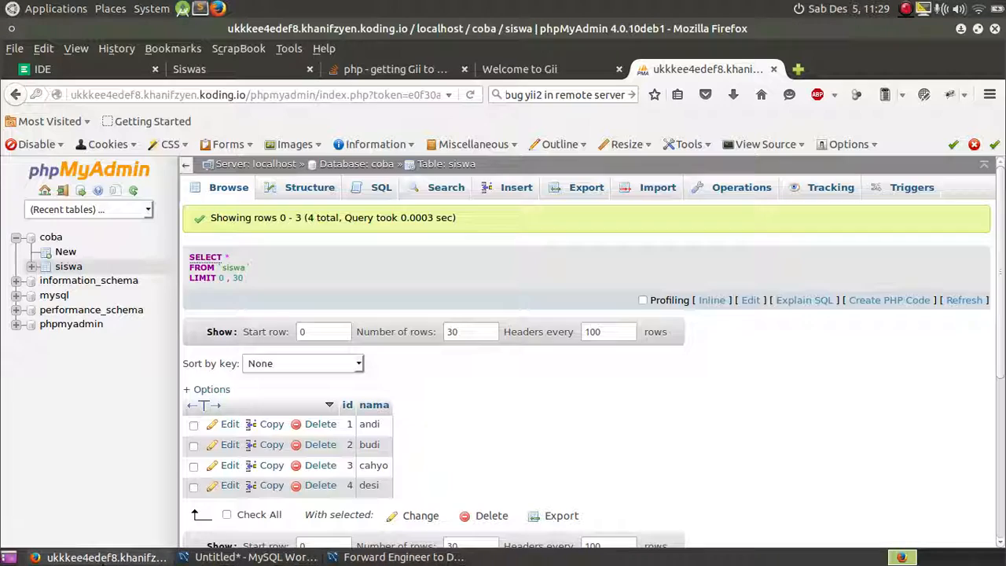
pyautogui.click(109, 66)
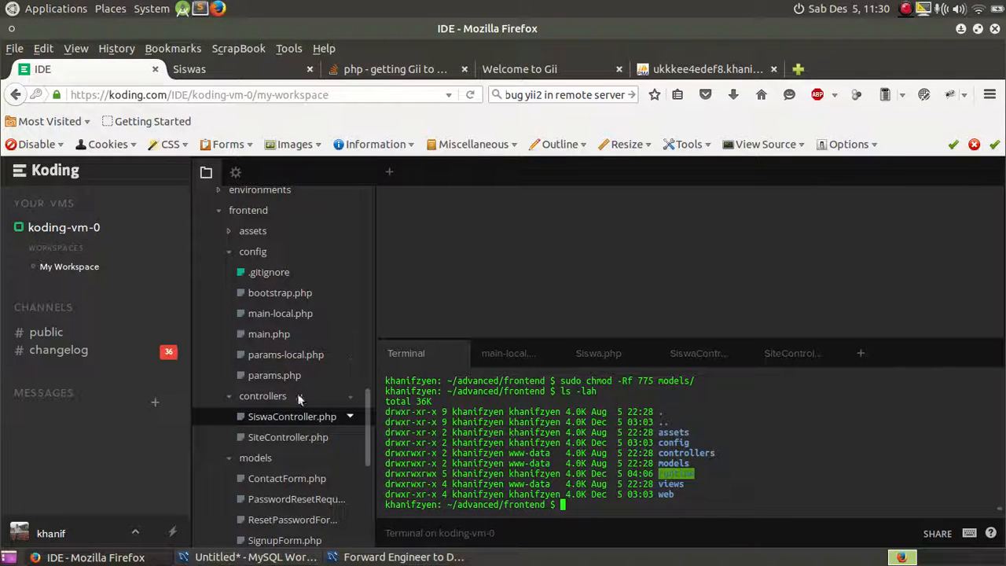
pyautogui.click(397, 556)
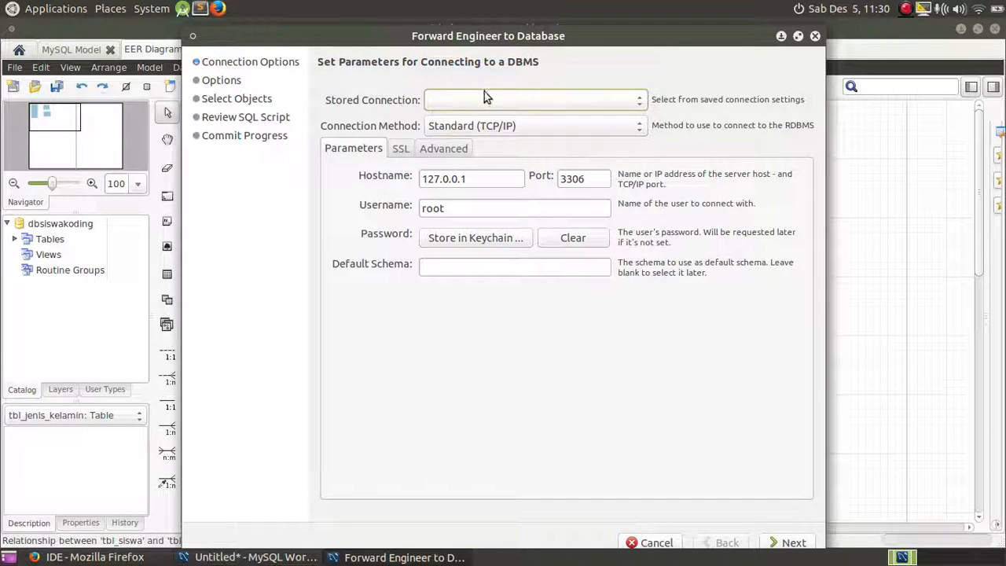
pyautogui.click(651, 542)
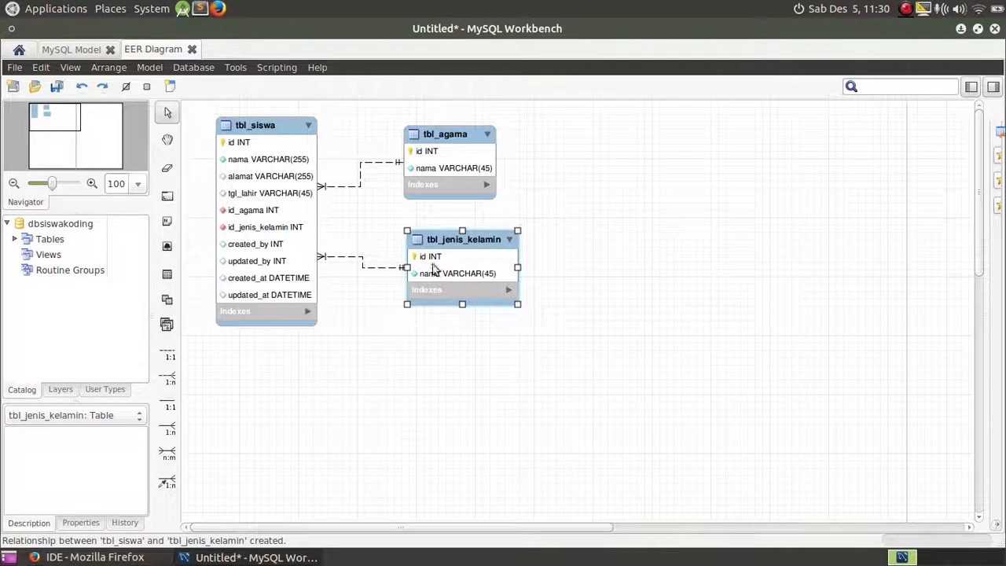
# - Generate a Forward Engineer SQL CREATE script for the table objects, with INSERT statements for tables enabled and the output file left blank
pyautogui.click(189, 68)
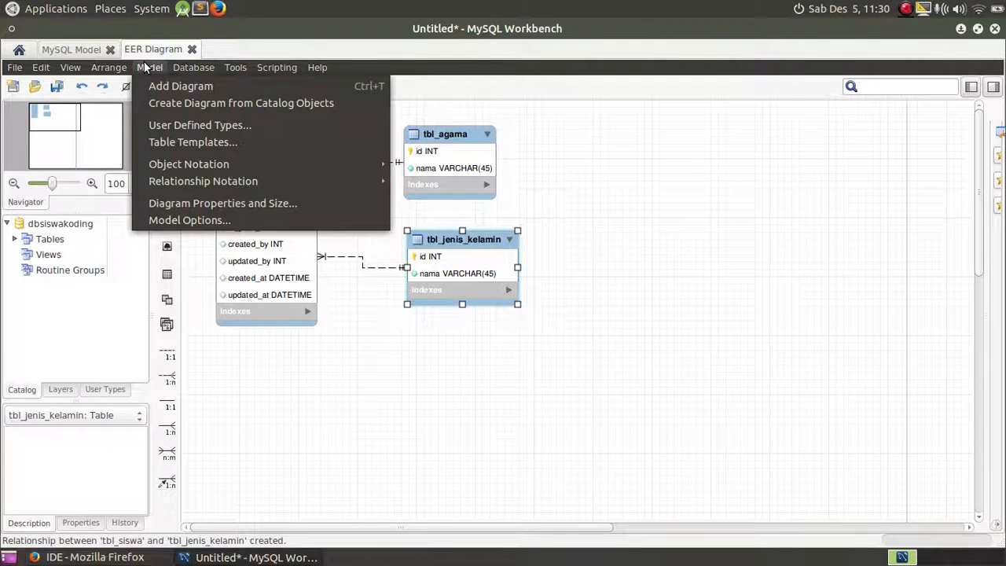
pyautogui.moveTo(21, 68)
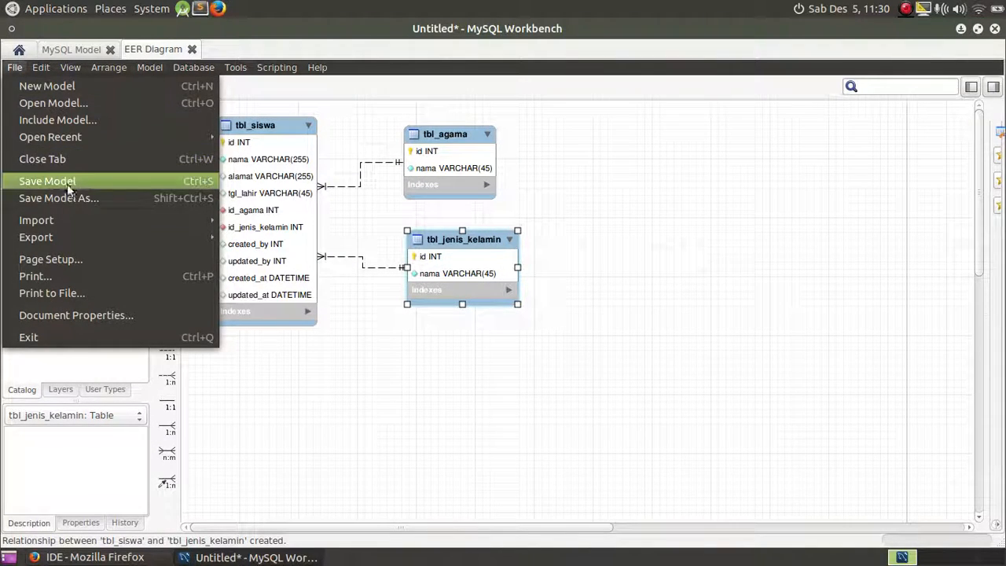
pyautogui.moveTo(76, 237)
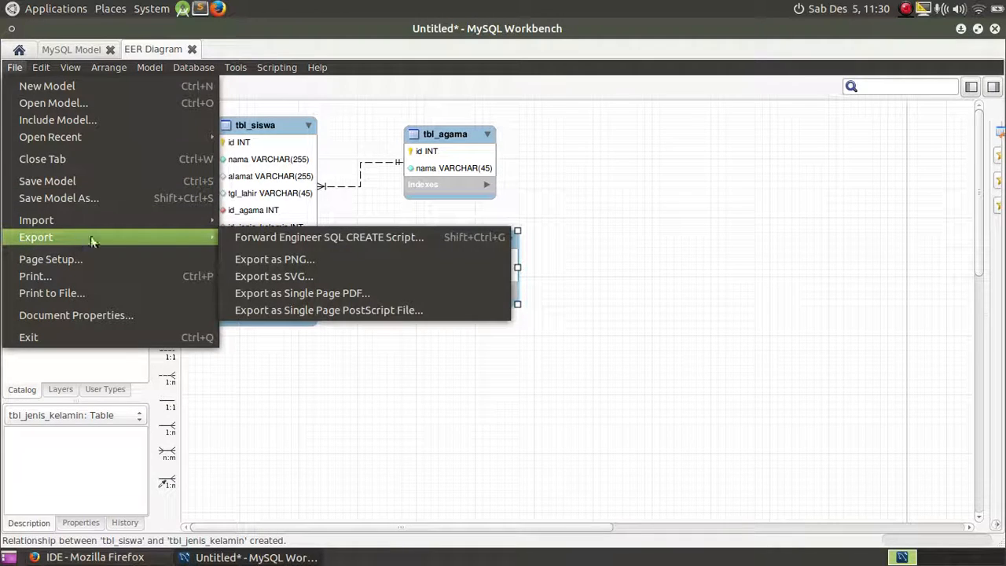
pyautogui.click(266, 240)
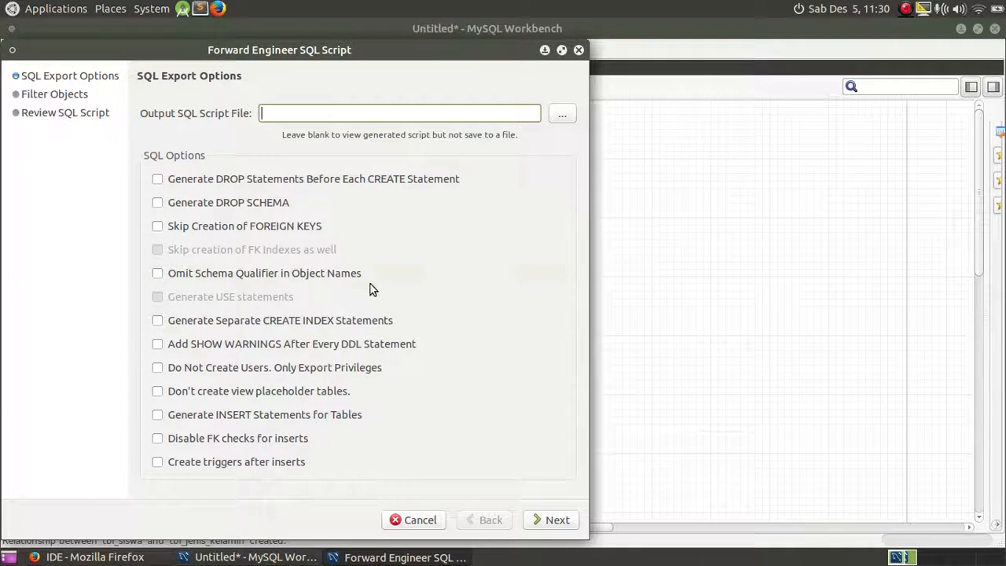
pyautogui.click(326, 423)
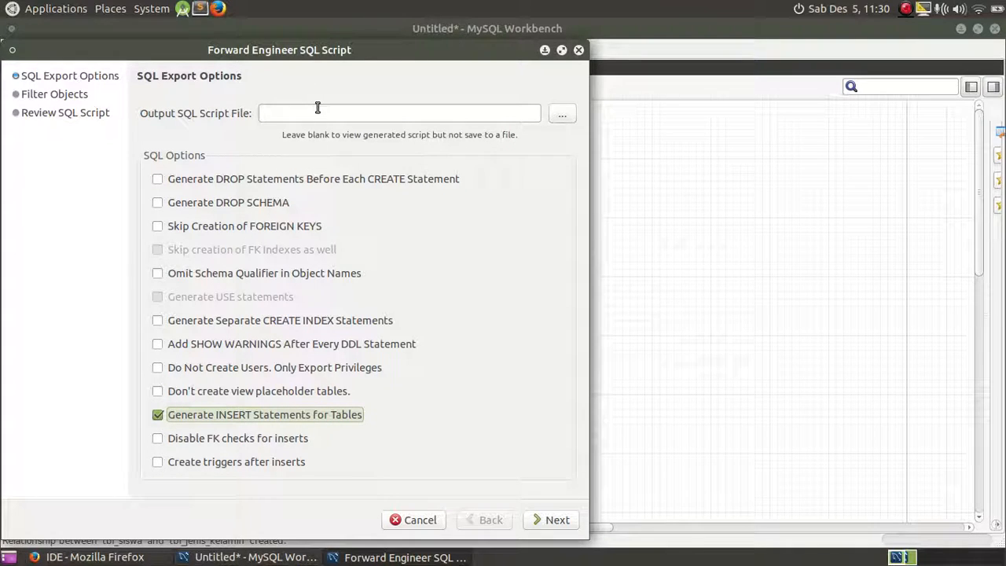
pyautogui.moveTo(308, 59); pyautogui.dragTo(430, 50)
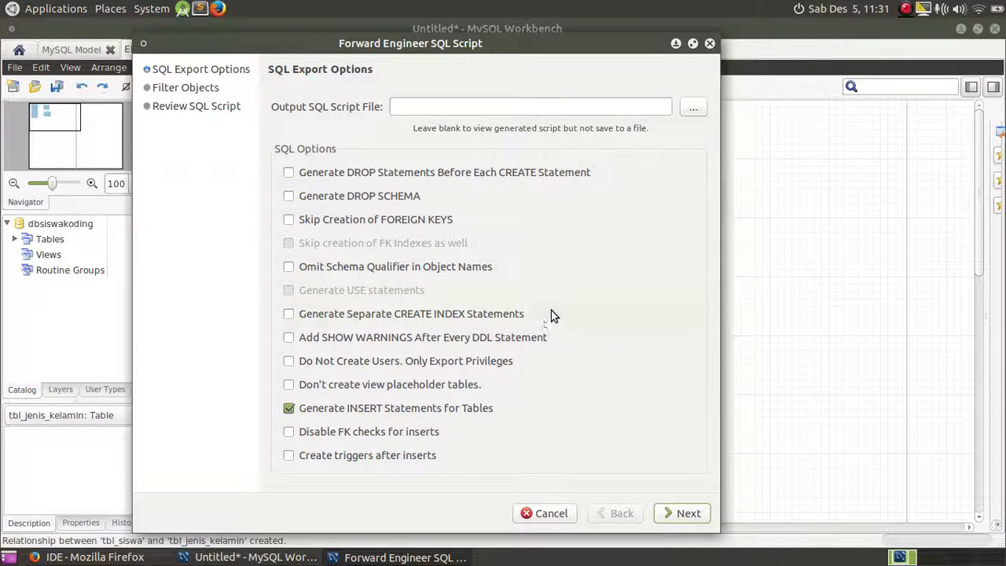
pyautogui.click(509, 105)
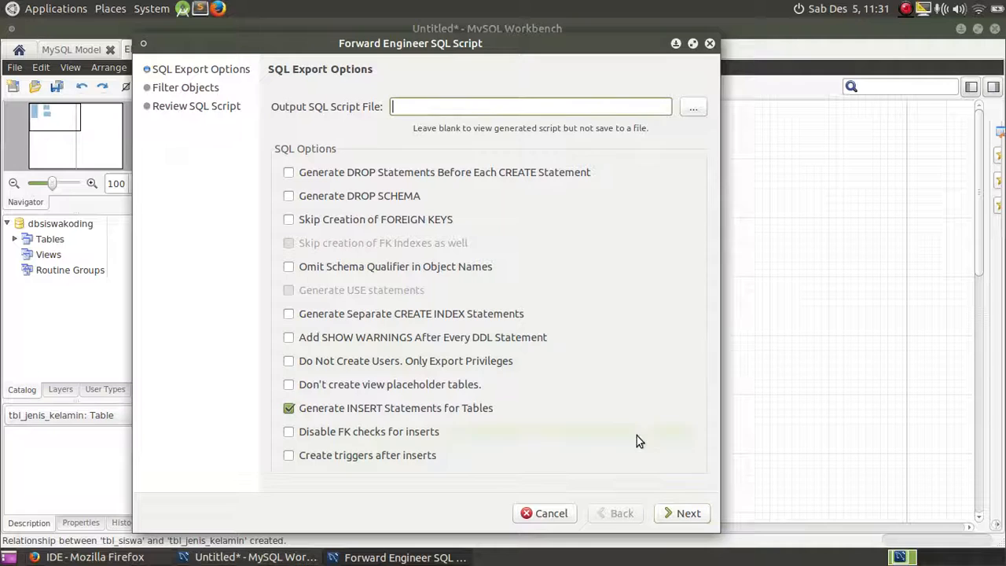
pyautogui.click(677, 512)
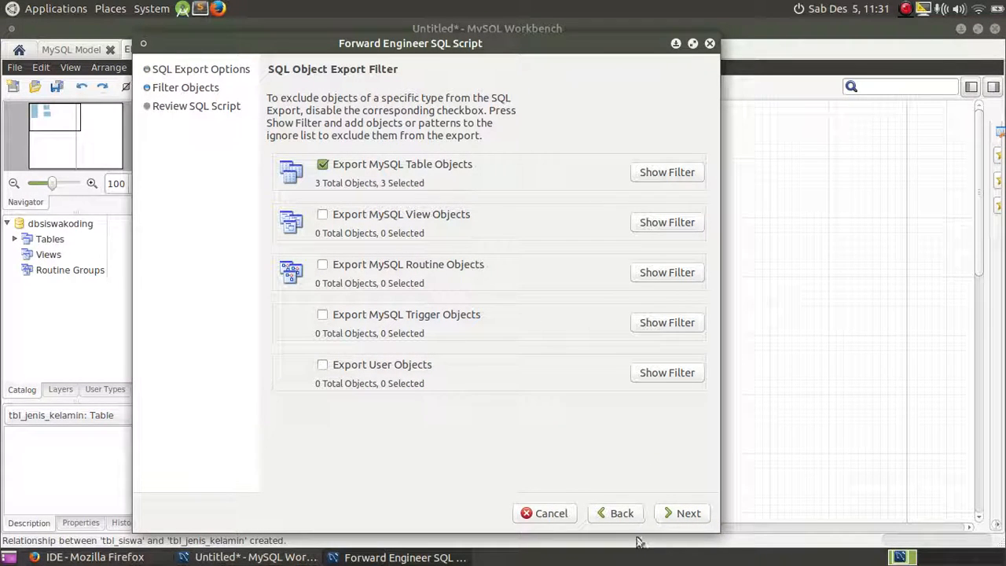
pyautogui.click(678, 513)
# - Review the generated SQL script from start to end and copy all of it
pyautogui.scroll(-20, 558, 268)
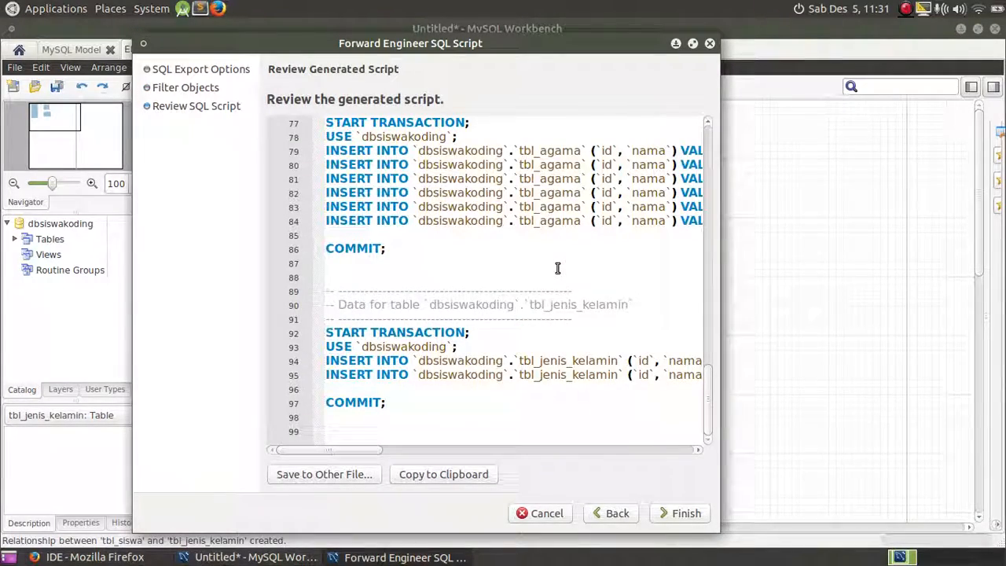
pyautogui.scroll(9, 558, 269)
pyautogui.scroll(17, 404, 247)
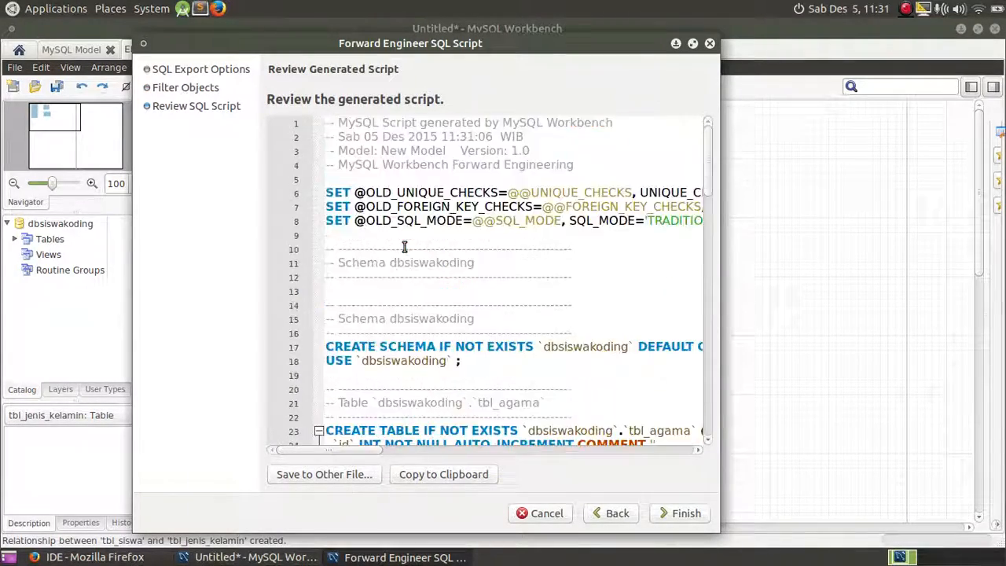
pyautogui.scroll(-10, 404, 246)
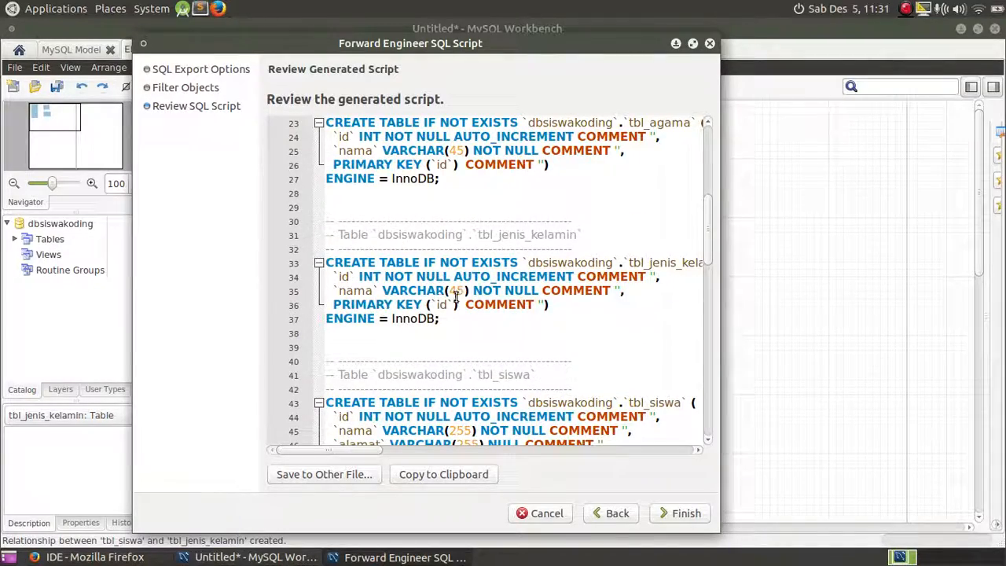
pyautogui.scroll(-15, 463, 292)
pyautogui.scroll(20, 463, 293)
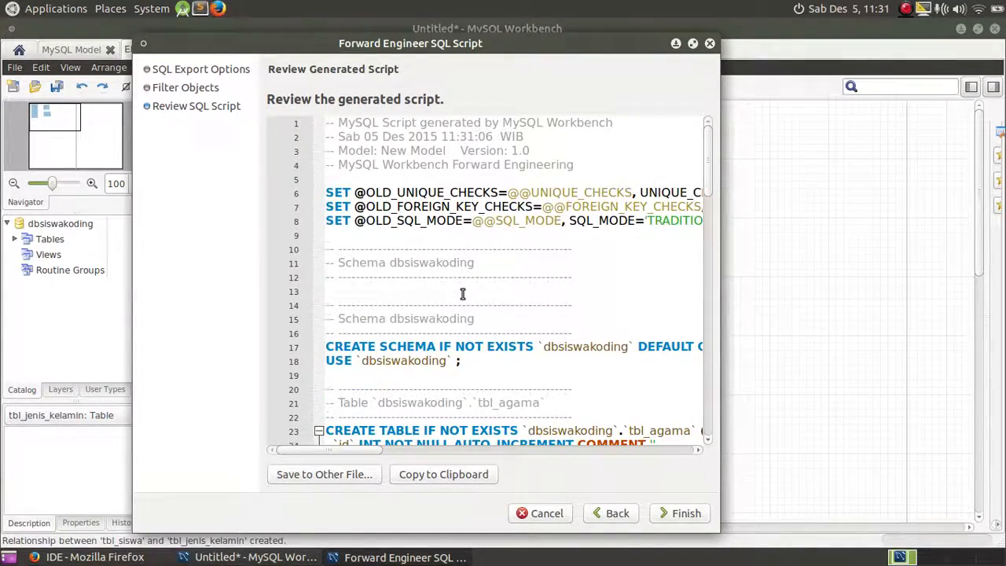
pyautogui.hotkey('ctrl', 'a')
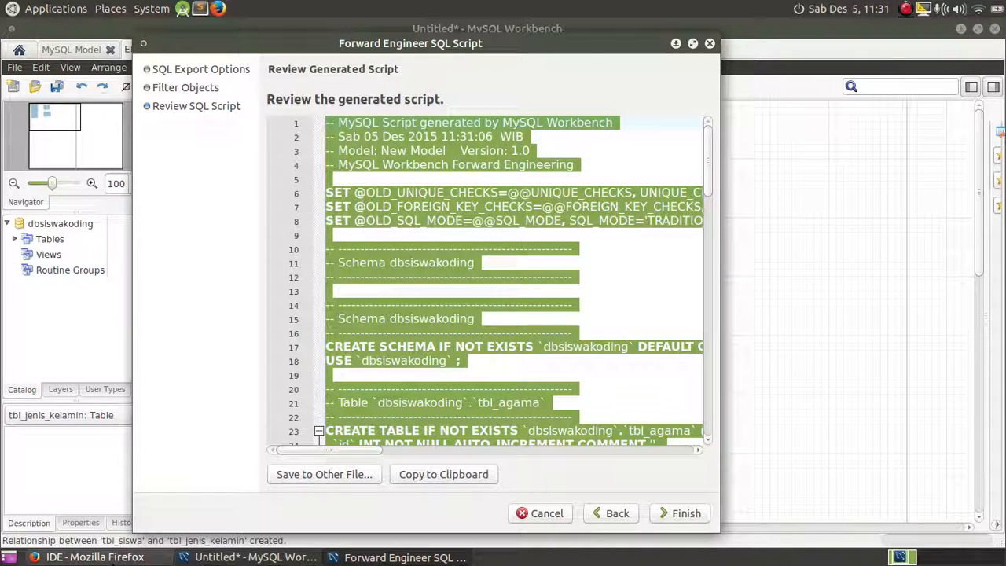
# - Switch to phpMyAdmin in Firefox and log in again with the account password, without having the browser remember the login
pyautogui.click(110, 560)
pyautogui.click(655, 71)
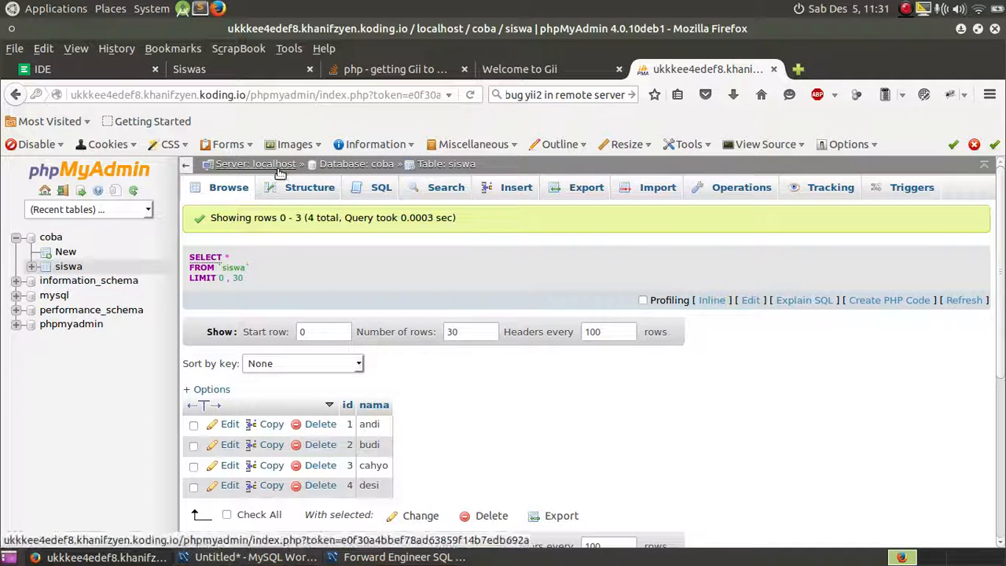
pyautogui.click(494, 361)
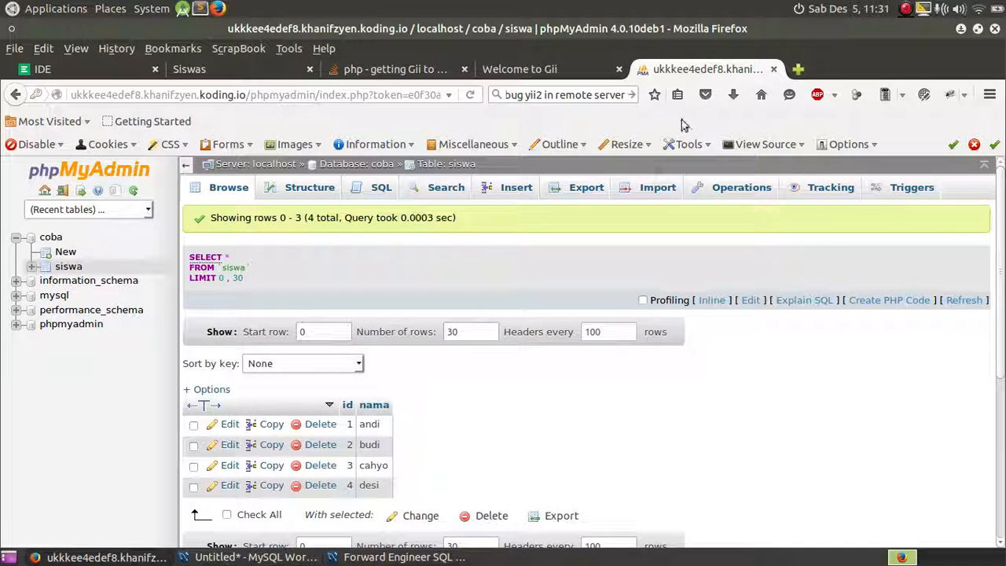
pyautogui.click(256, 165)
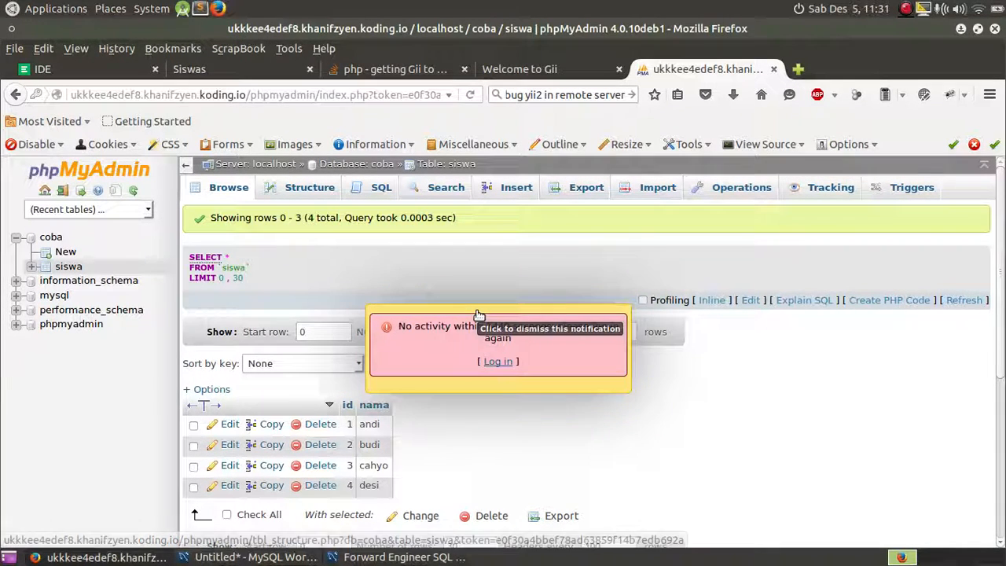
pyautogui.click(503, 361)
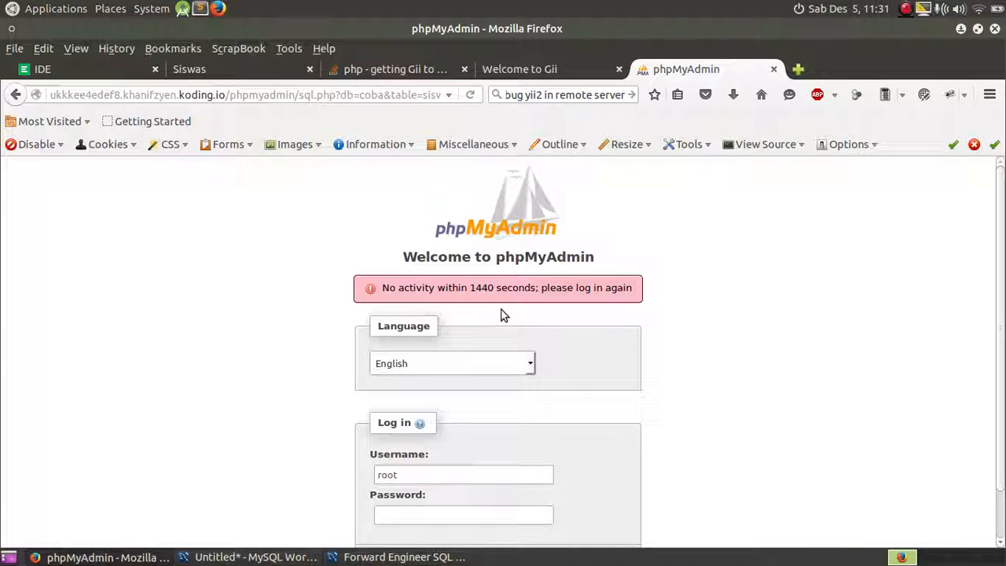
pyautogui.write('******')
pyautogui.press('Return')
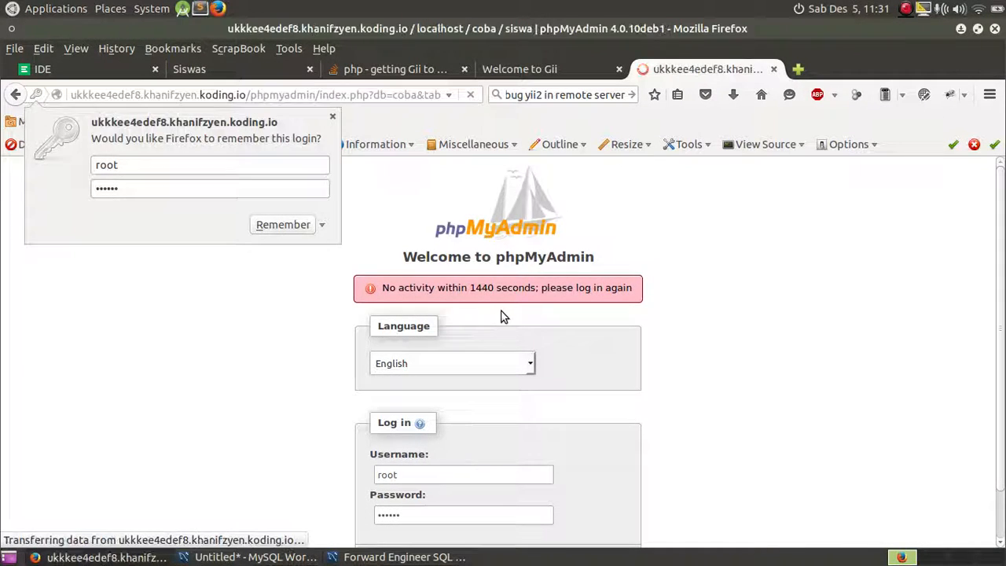
pyautogui.click(334, 118)
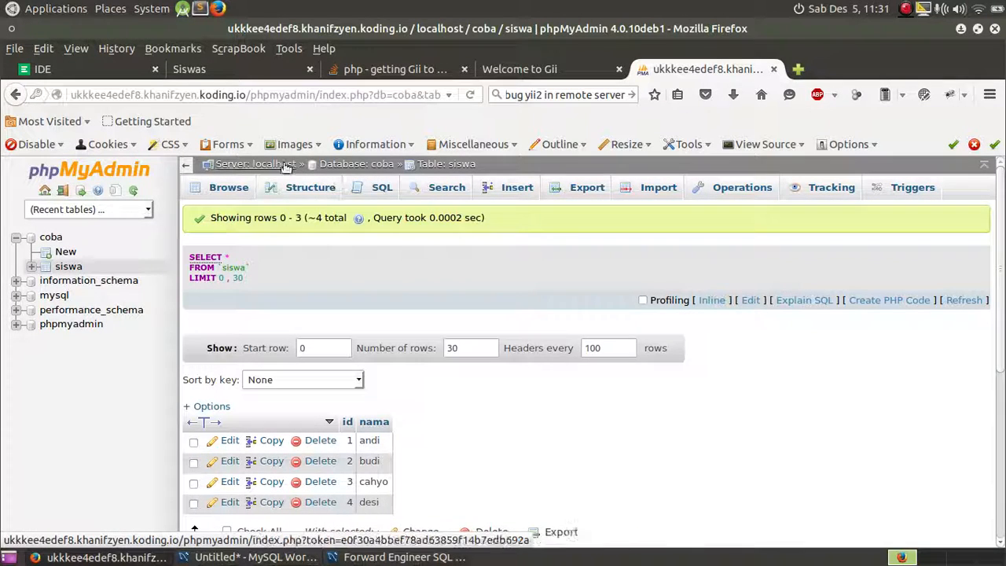
# - Create a database named dbsiswakoding on the localhost server, leaving the collation unset
pyautogui.click(286, 167)
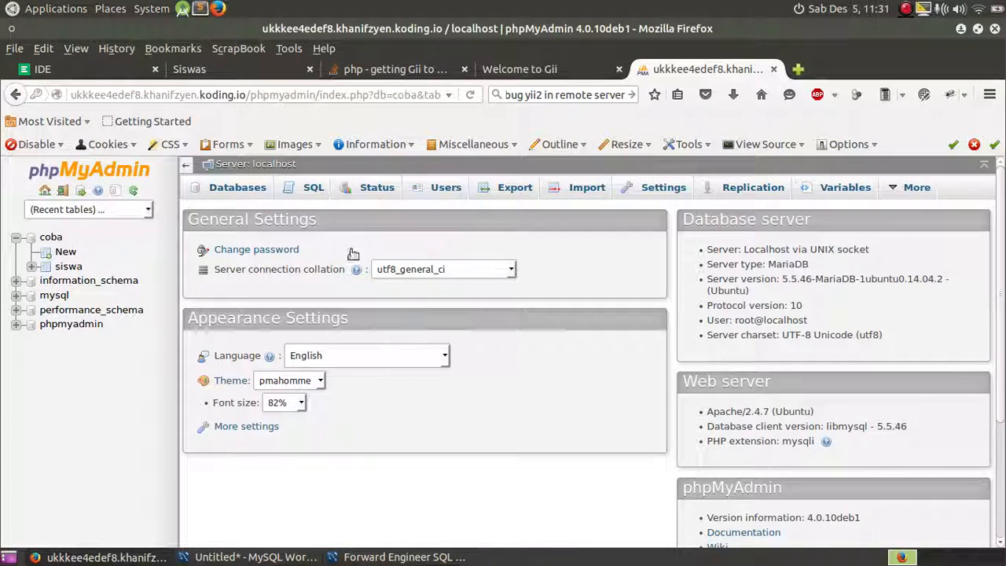
pyautogui.click(247, 191)
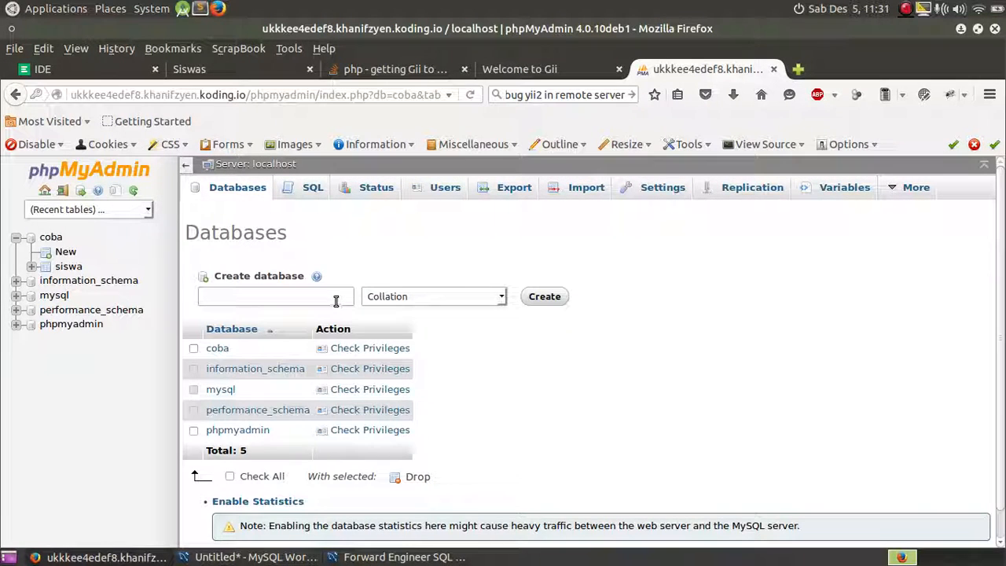
pyautogui.click(336, 301)
pyautogui.write('dbsiswakod')
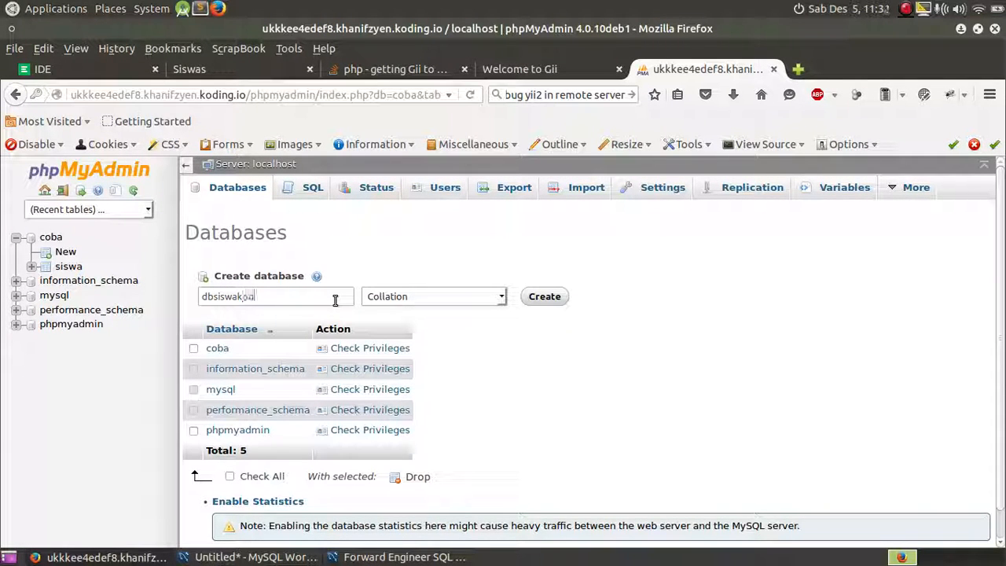
pyautogui.write('ing')
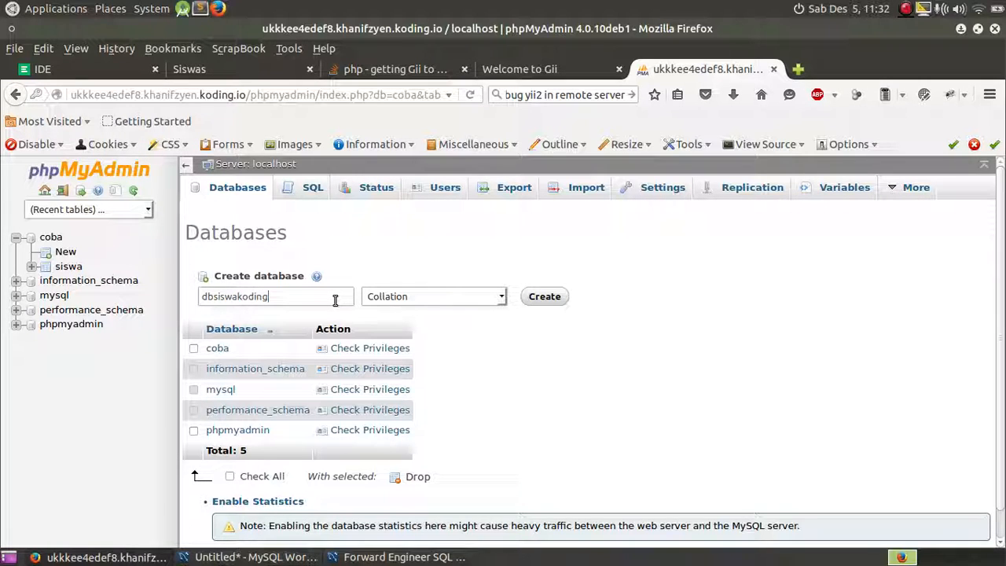
pyautogui.click(539, 299)
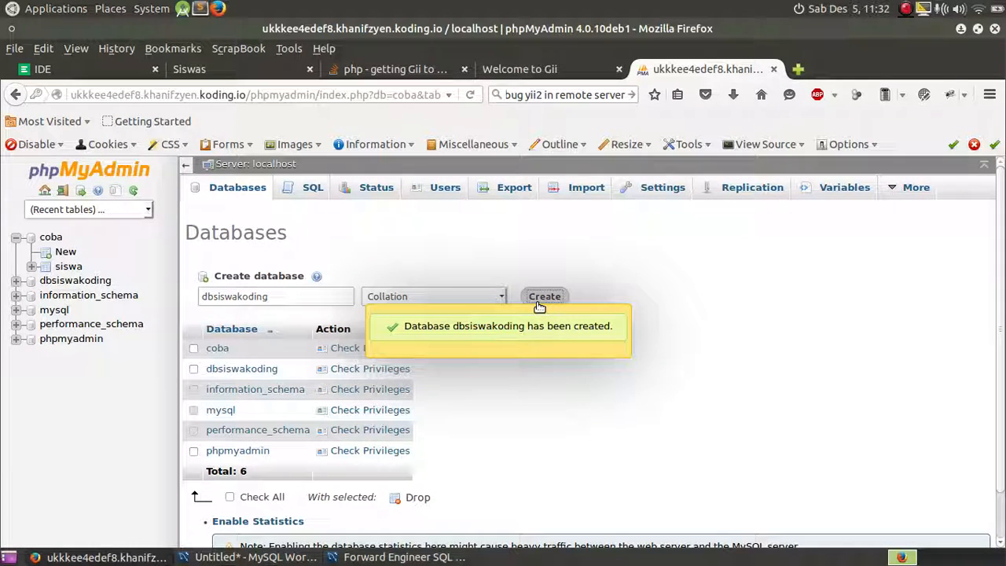
# - Paste the copied script as an SQL query on the dbsiswakoding database, run it, and reopen the database's table list
pyautogui.click(55, 285)
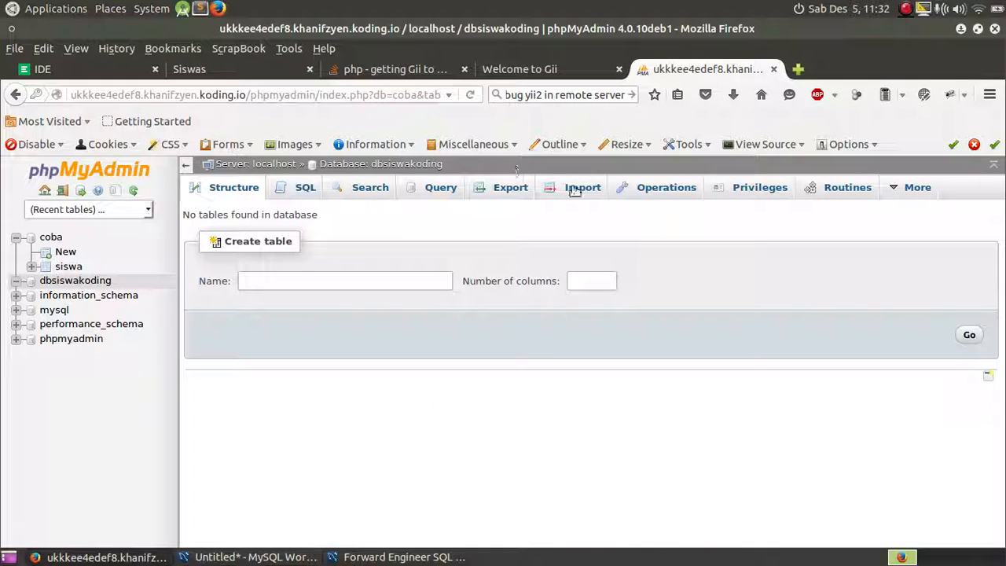
pyautogui.click(322, 189)
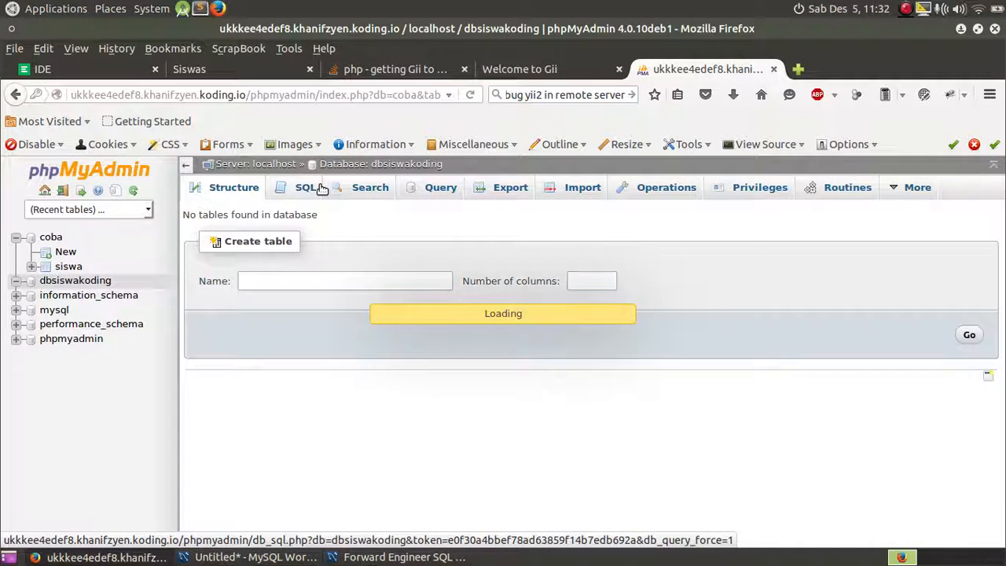
pyautogui.hotkey('ctrl', 'v')
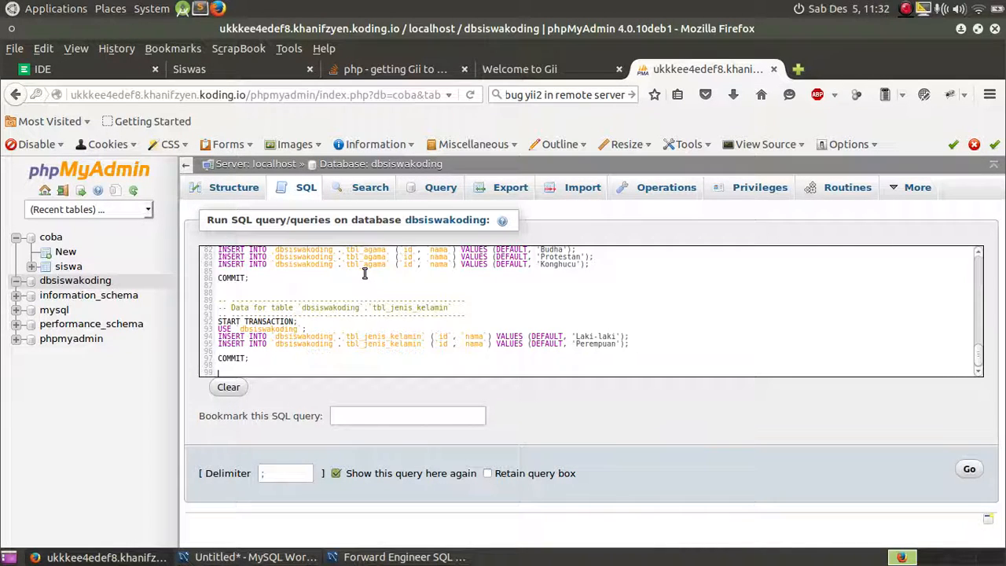
pyautogui.click(350, 557)
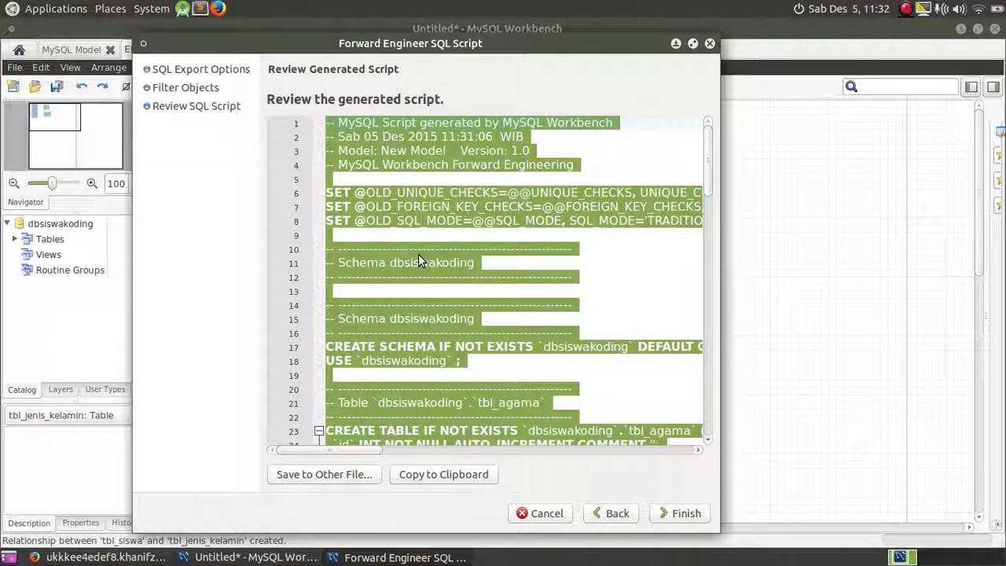
pyautogui.click(126, 557)
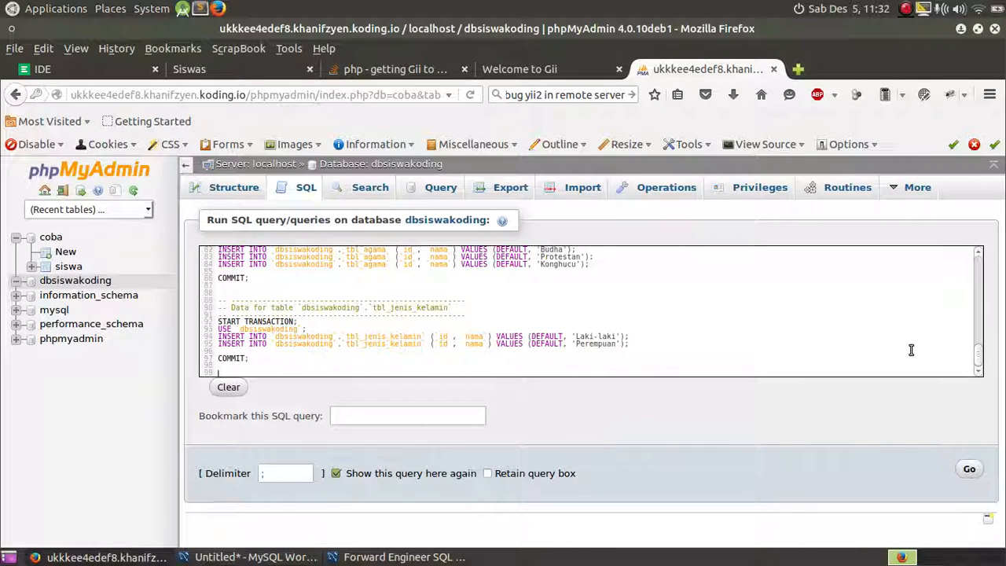
pyautogui.click(971, 468)
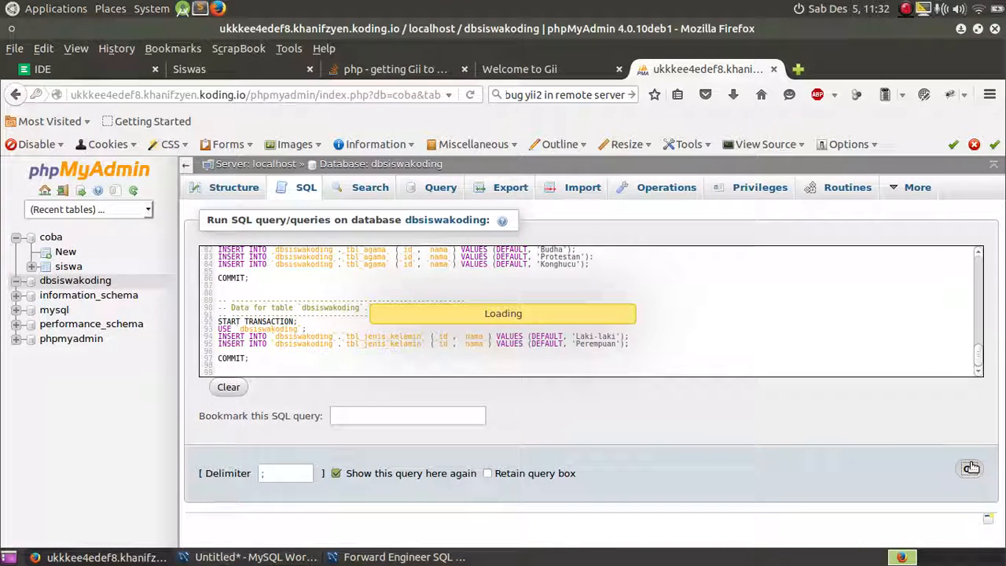
pyautogui.click(259, 164)
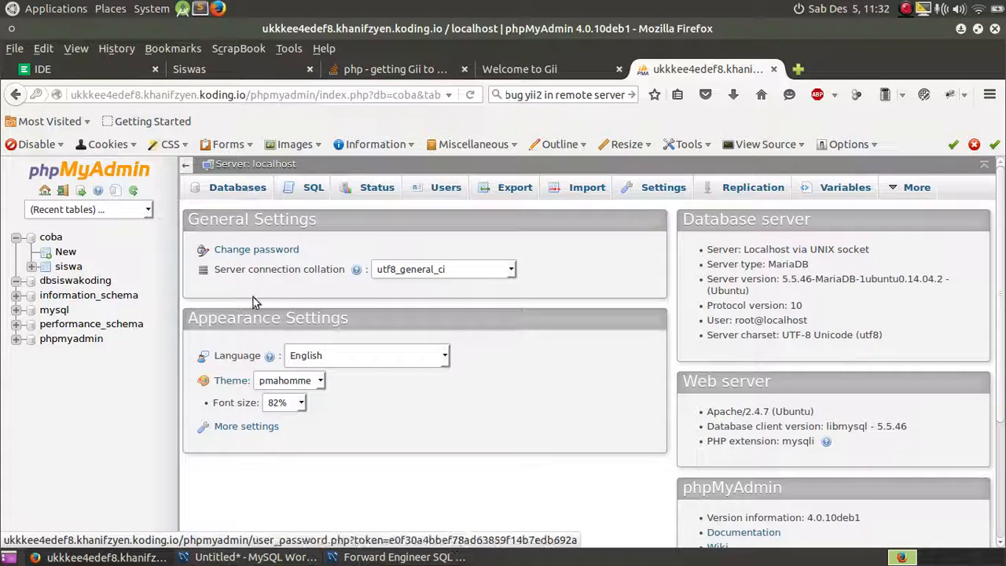
pyautogui.click(45, 282)
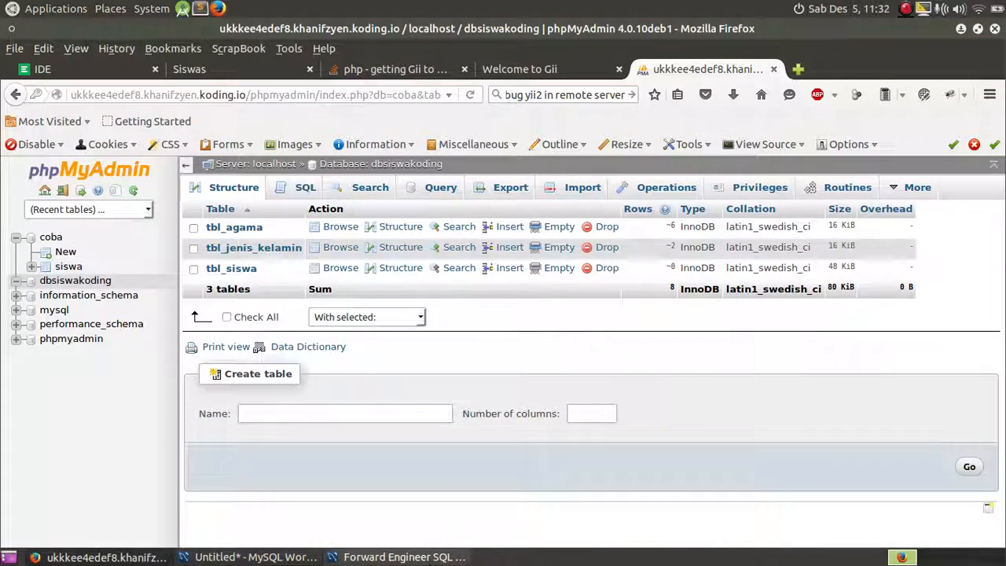
# - Close the Forward Engineer SQL Script wizard in MySQL Workbench without finishing it, and return to phpMyAdmin in Firefox
pyautogui.click(401, 556)
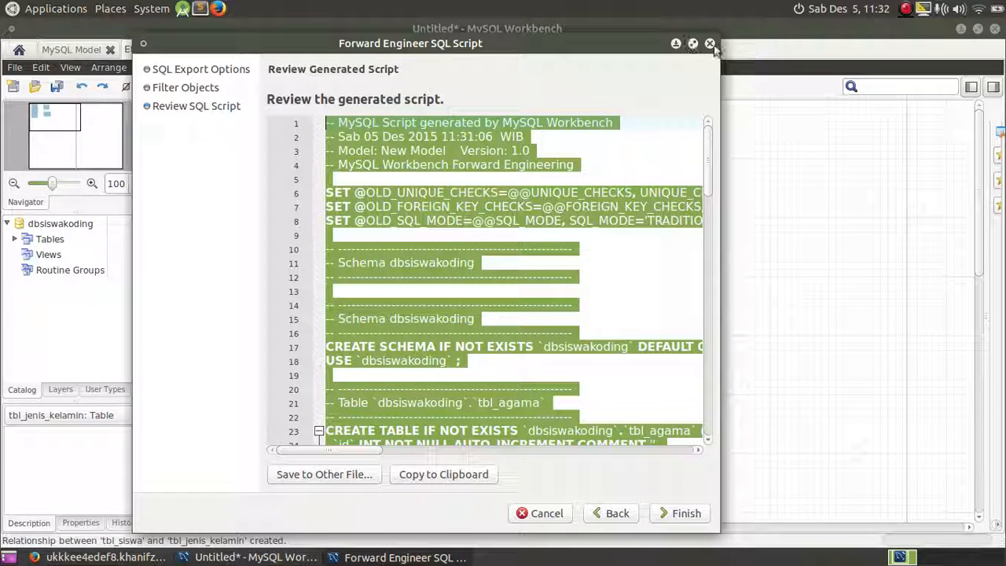
pyautogui.click(709, 45)
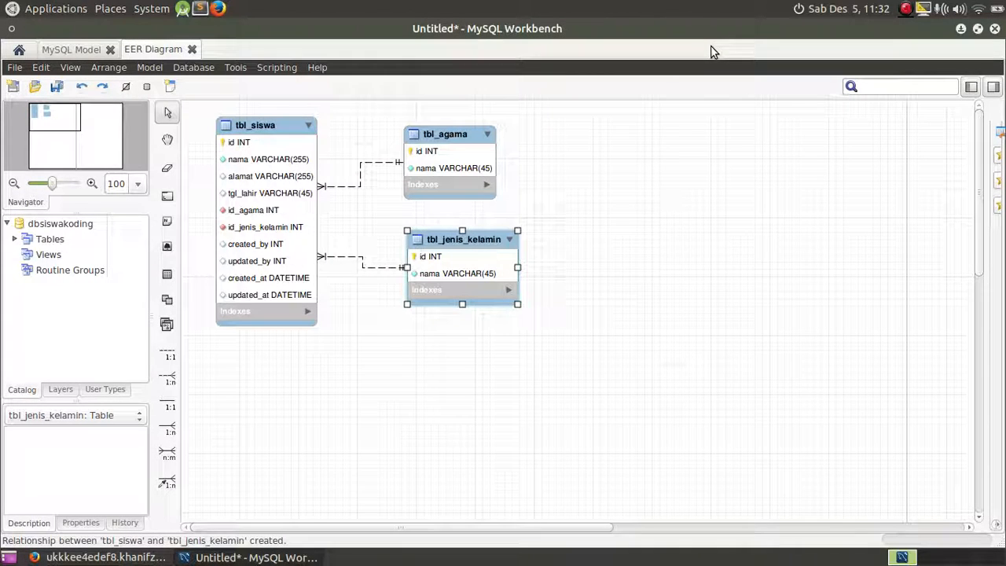
pyautogui.click(573, 343)
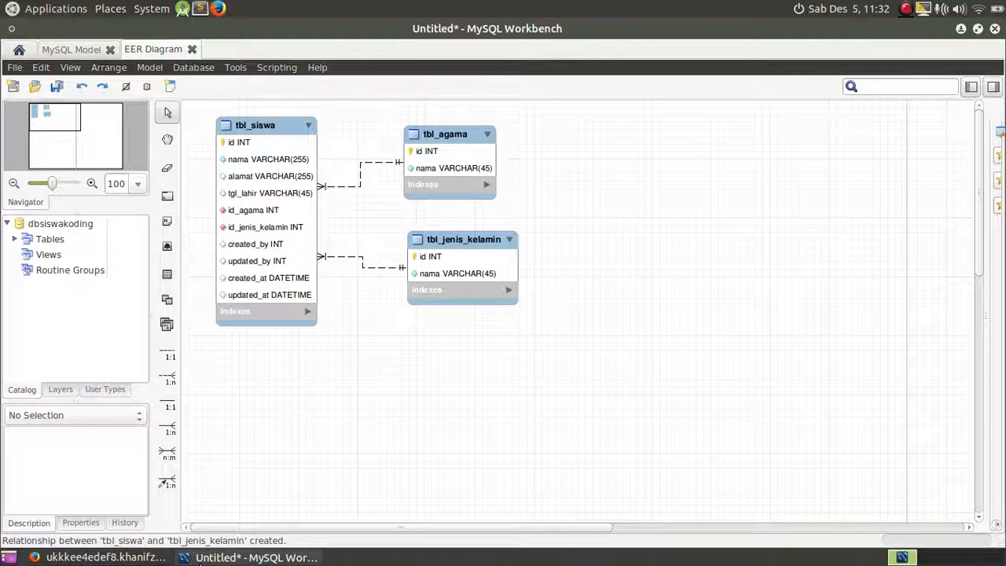
pyautogui.click(201, 558)
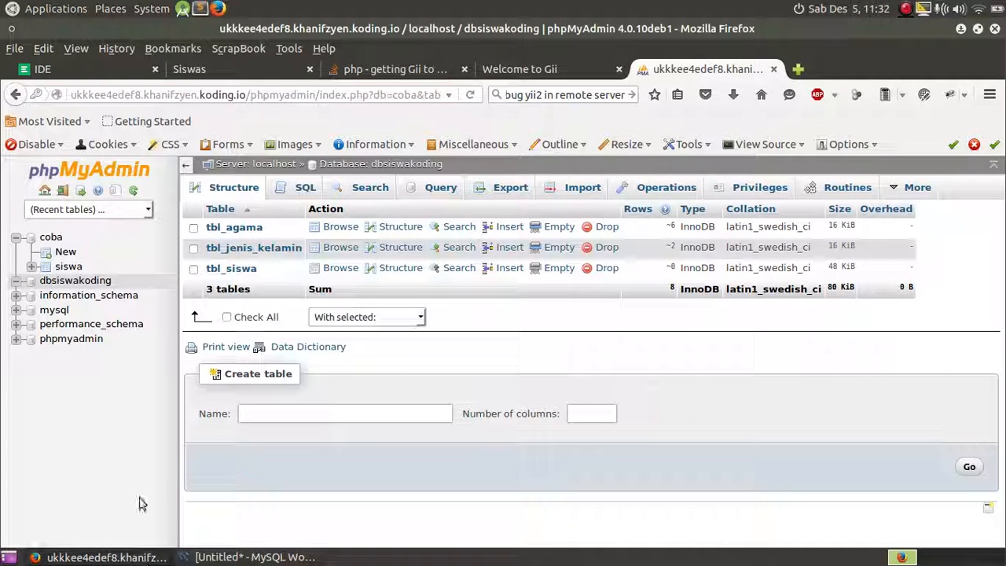